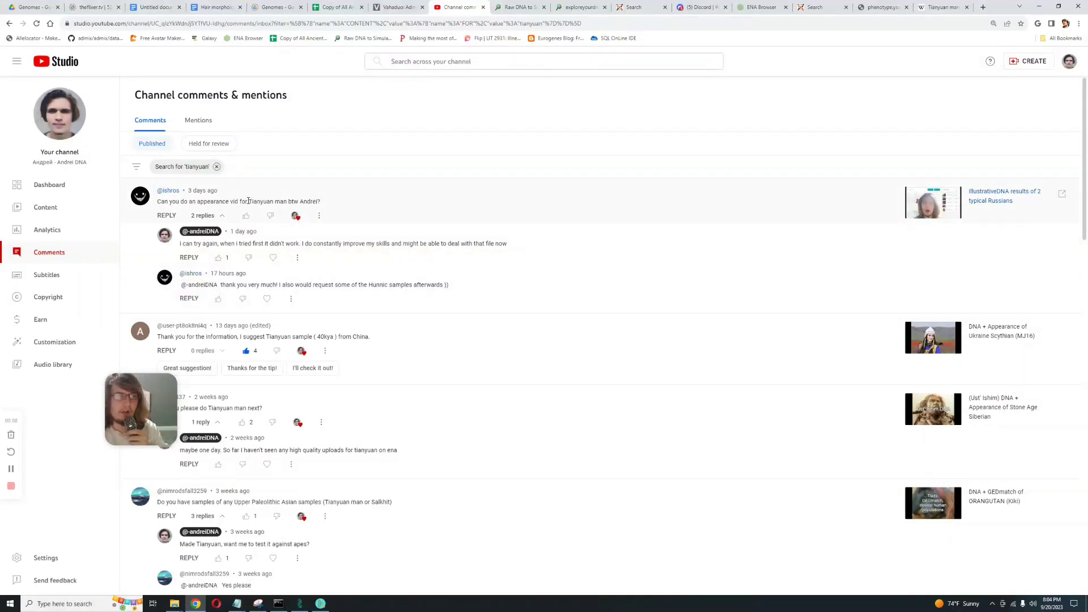
Examine the most recent channel comments matching "tianyuan", highlighting the mentions of Tianyuan in the requests
drag(248, 201, 275, 202)
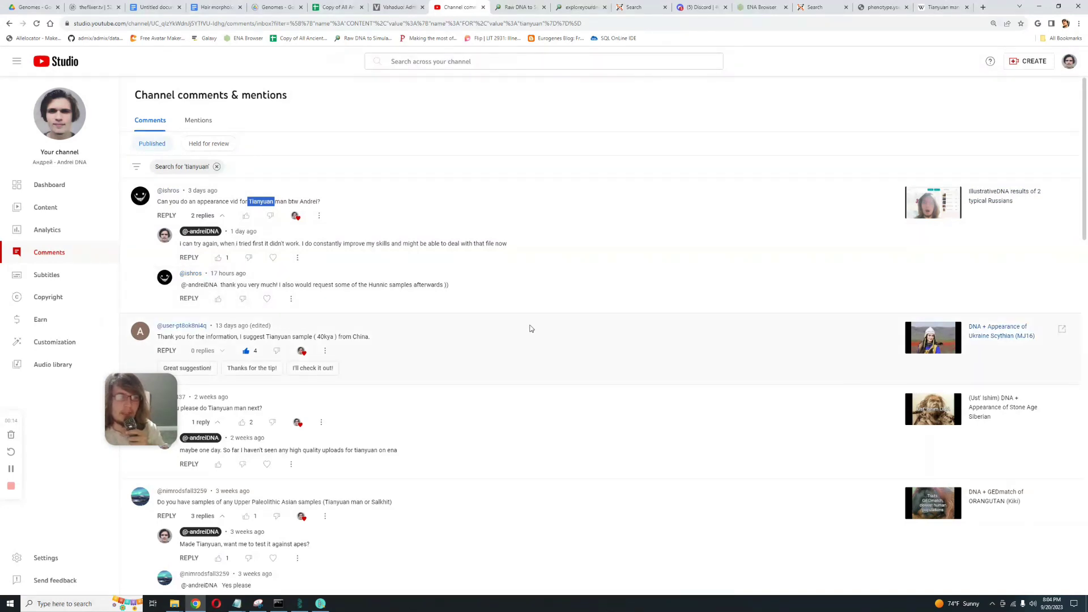
drag(265, 337, 293, 337)
scroll(517, 327, down, 2)
scroll(516, 328, down, 2)
drag(207, 238, 241, 238)
click(160, 411)
drag(160, 411, 107, 381)
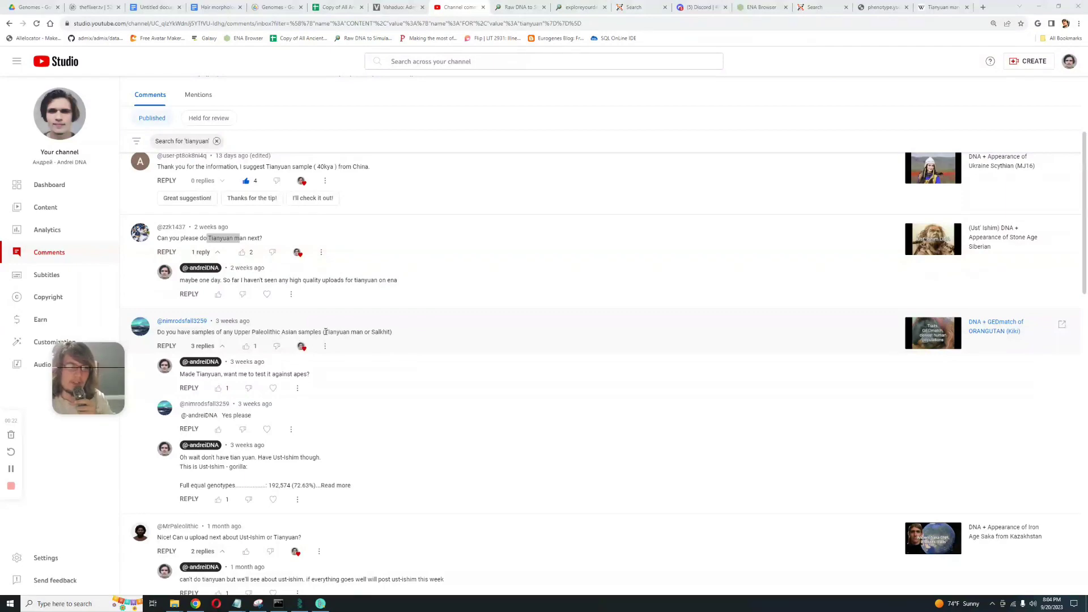
Read the older comments asking for Upper Paleolithic Asian samples and Ust-Ishim, highlighting the requested samples
drag(157, 332, 325, 333)
click(388, 344)
scroll(340, 363, down, 3)
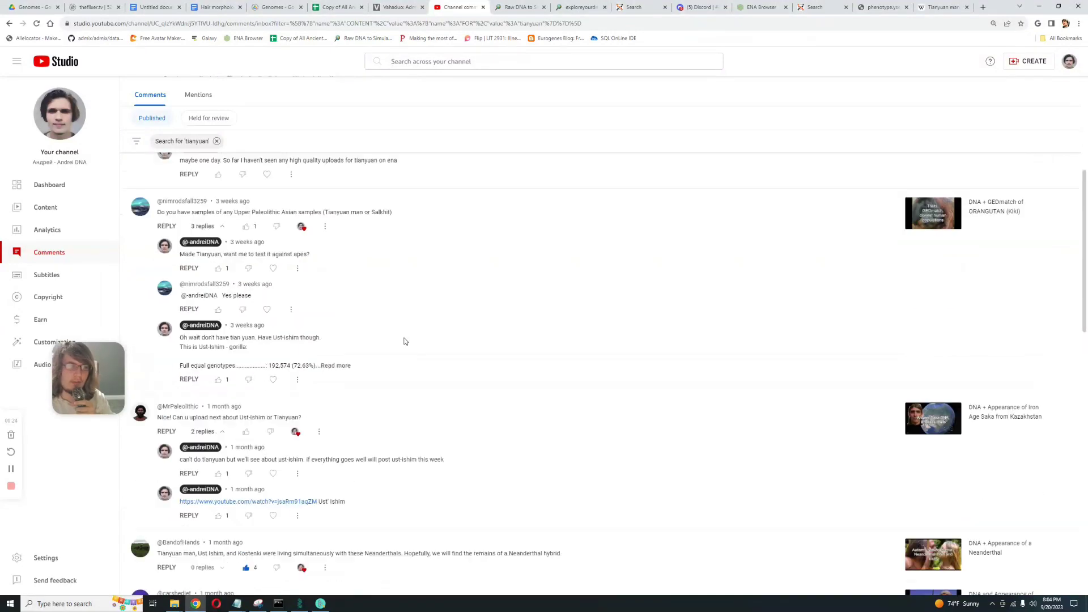
mouse_move(239, 368)
mouse_down()
mouse_move(265, 367)
mouse_move(241, 369)
mouse_up()
click(270, 367)
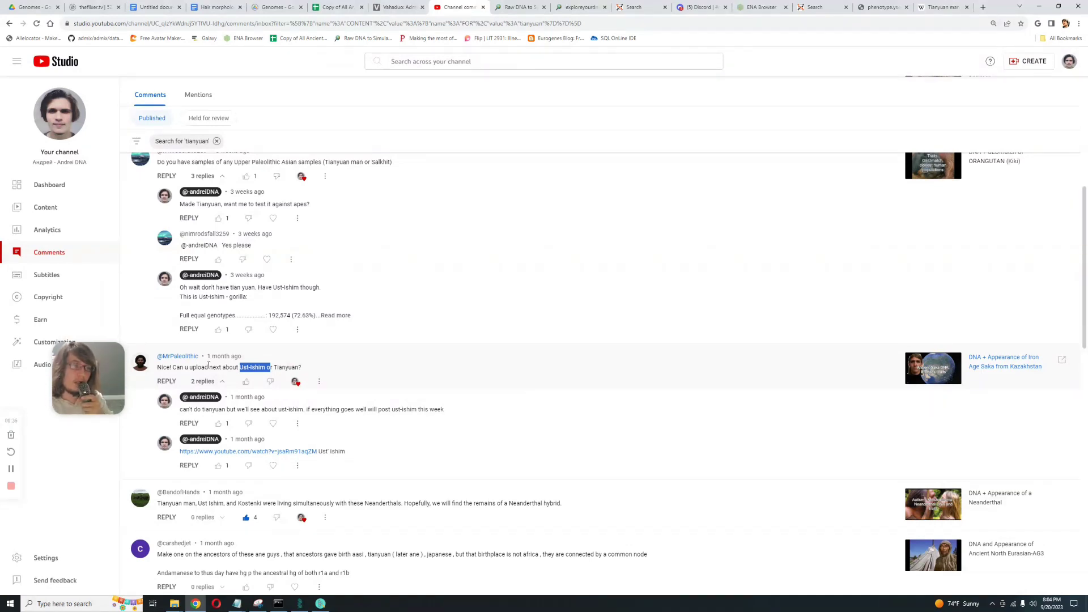
drag(207, 358, 234, 357)
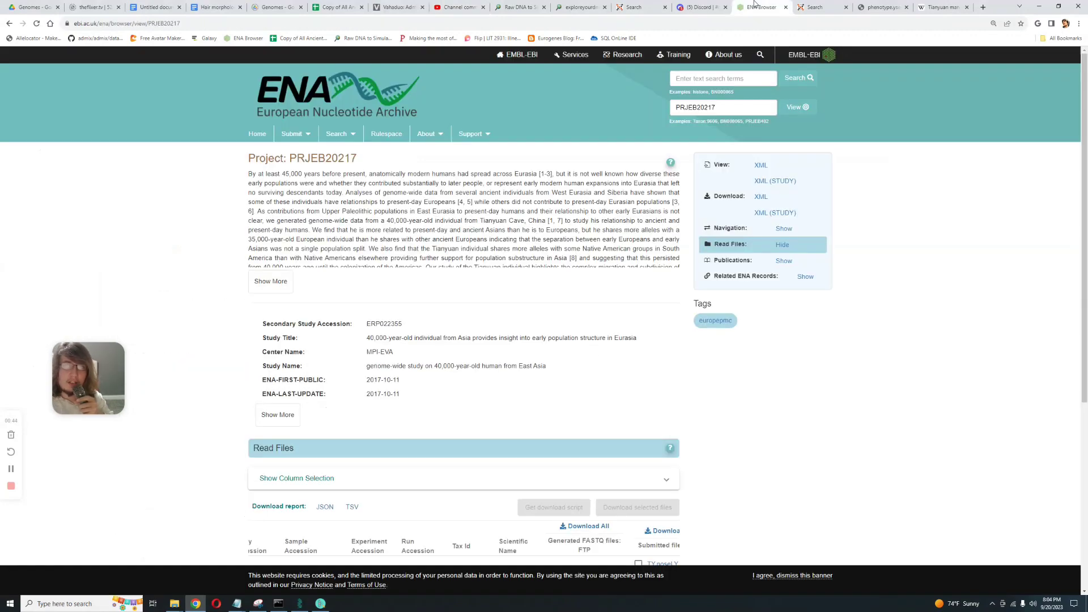
Examine the ENA project PRJEB20217, highlighting Tianyuan Cave, China in the description and bringing the submitted BAM files into view
click(757, 7)
scroll(536, 266, down, 4)
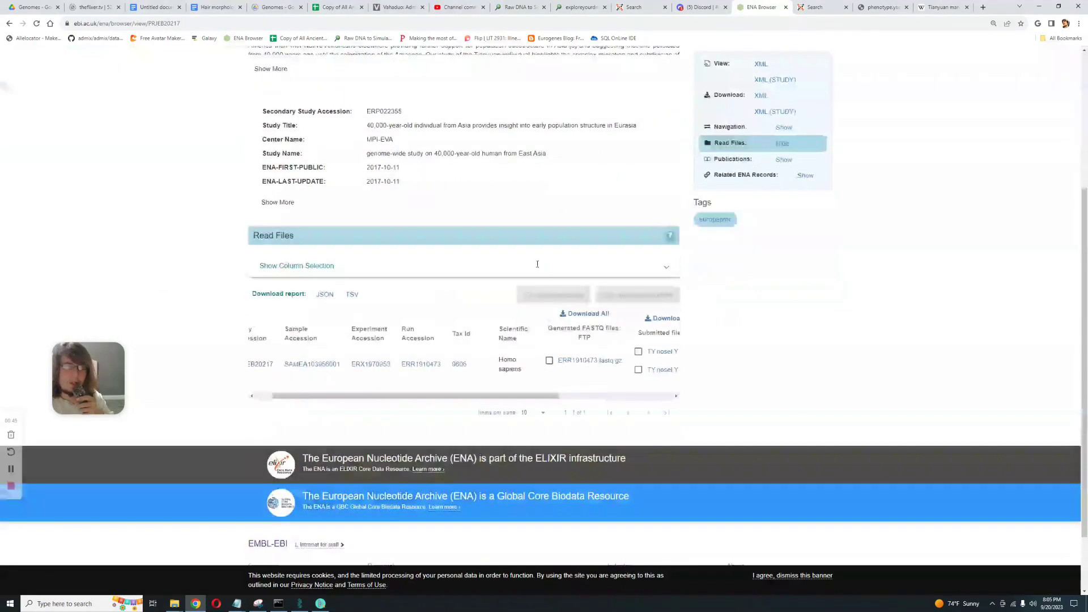
scroll(562, 295, up, 4)
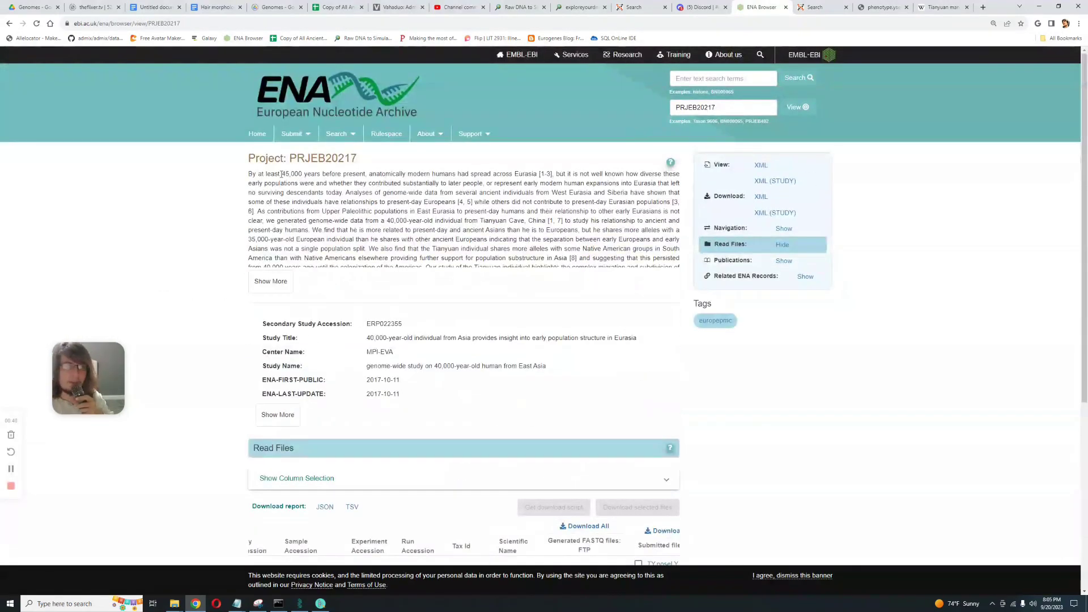
drag(281, 174, 602, 220)
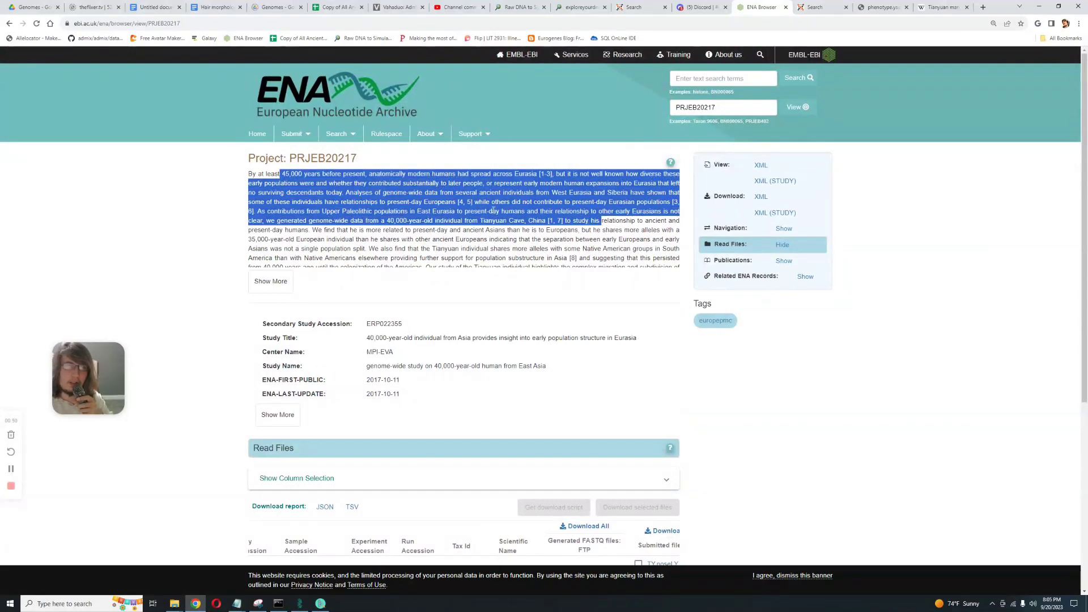
click(482, 211)
drag(481, 220, 562, 221)
scroll(561, 238, down, 5)
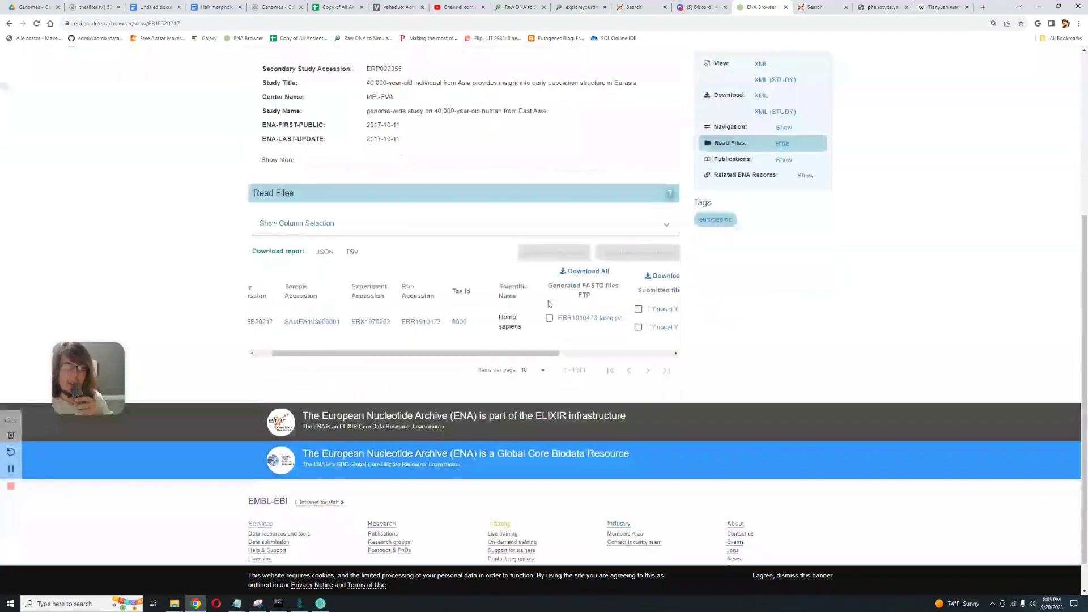
drag(523, 353, 603, 367)
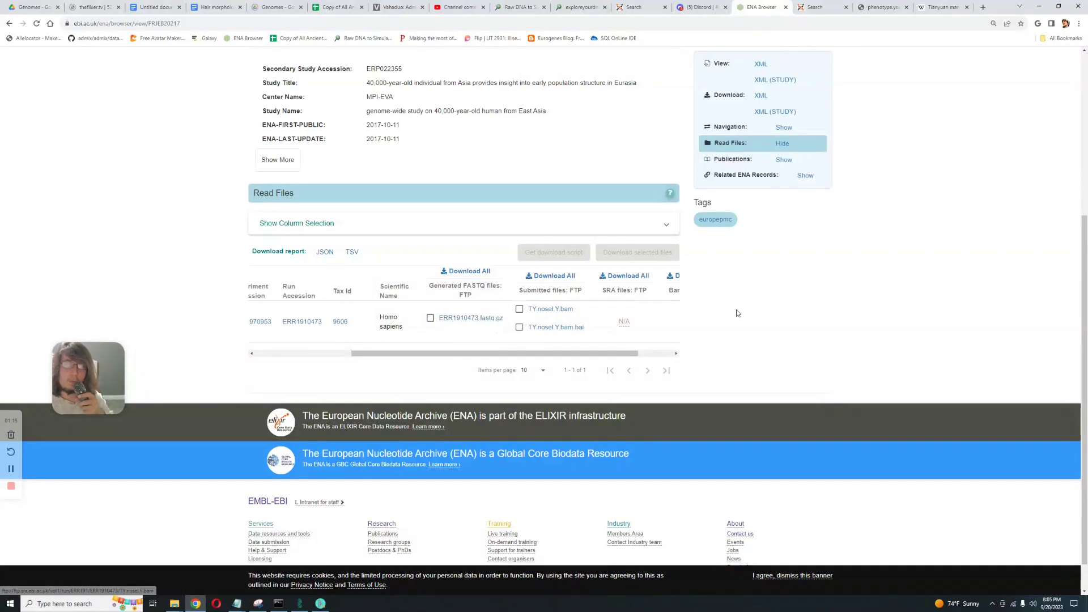
scroll(737, 314, up, 3)
Examine the predicted avatar and hair colour results on the YSEQ phenotype predictor page
click(881, 7)
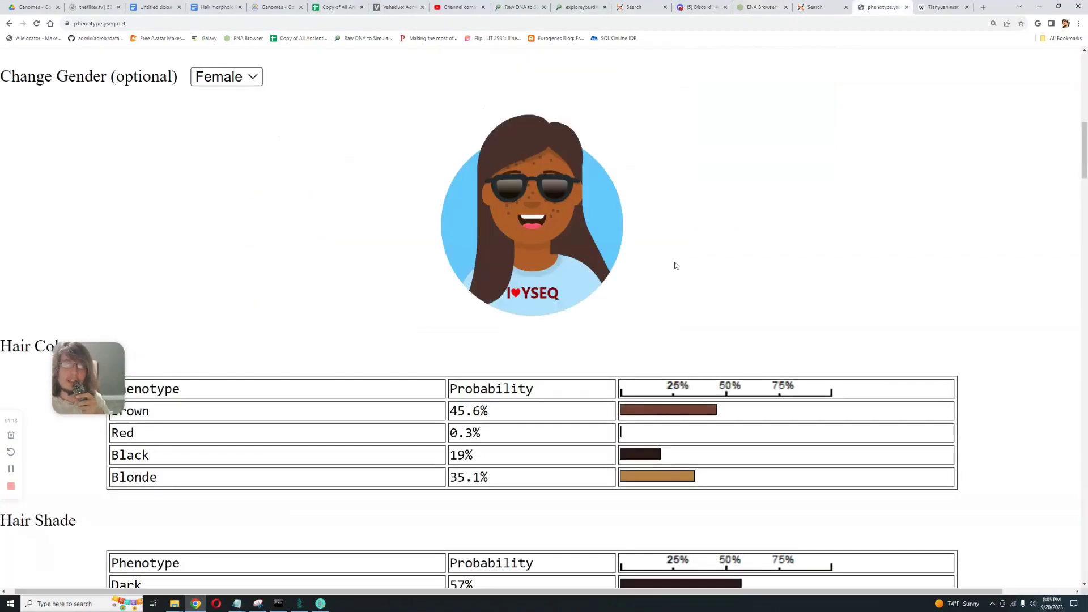
scroll(680, 261, up, 1)
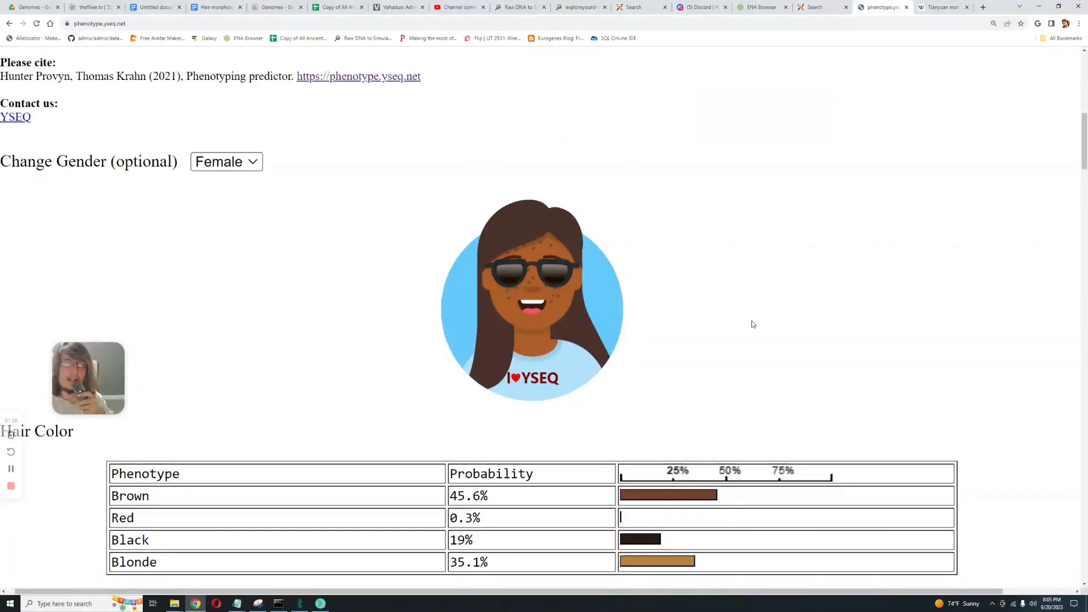
scroll(632, 321, up, 1)
scroll(656, 337, down, 2)
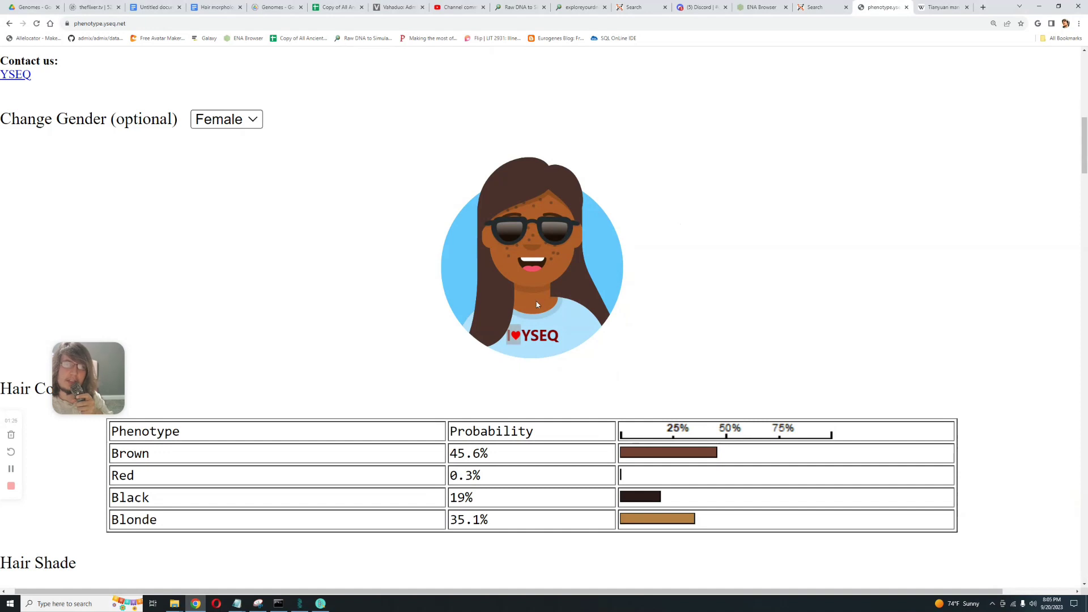
double_click(646, 201)
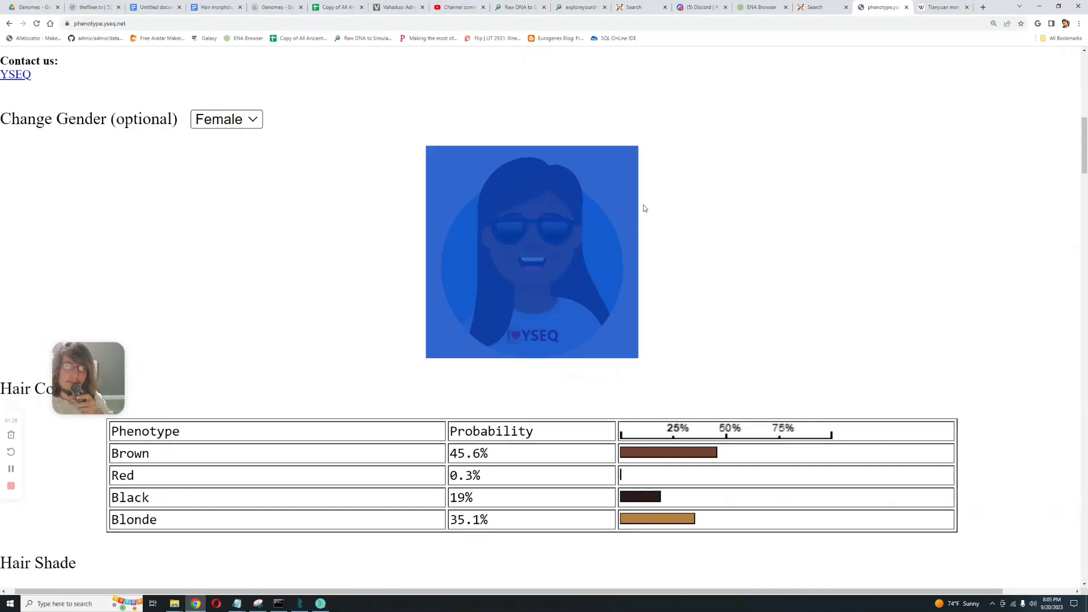
click(716, 265)
drag(656, 366, 473, 116)
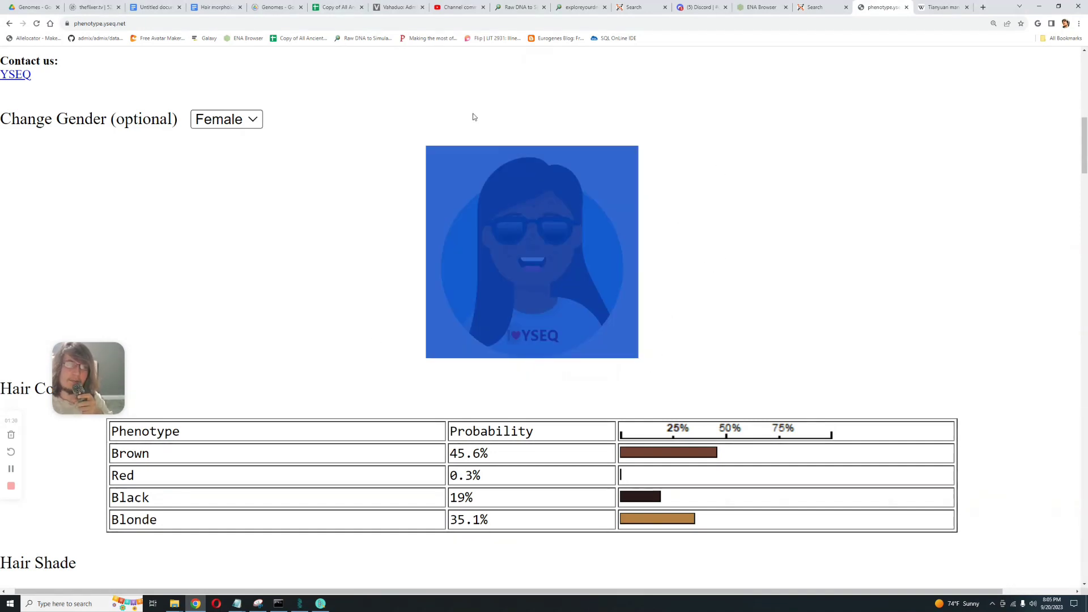
click(473, 116)
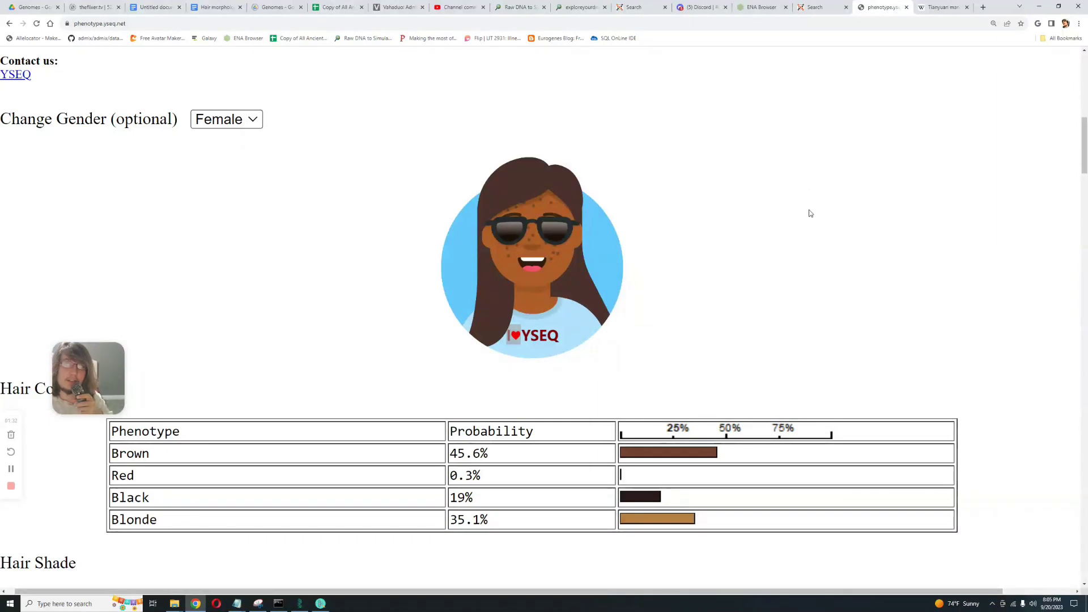
Open the Wikipedia article on Tianyuan man and highlight its title
click(943, 6)
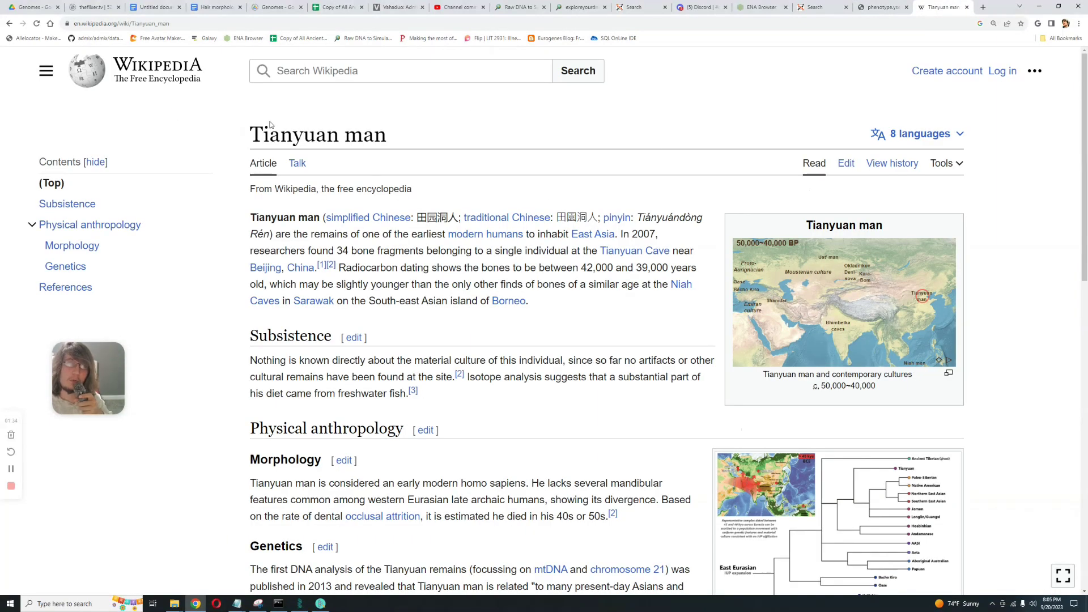
drag(247, 135, 401, 139)
click(484, 177)
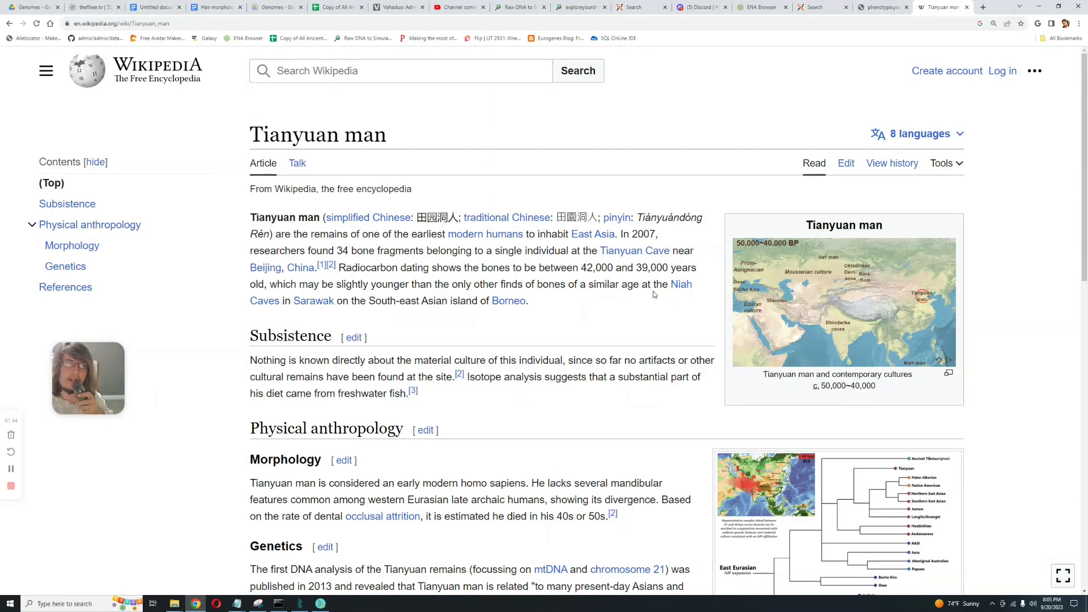
drag(255, 133, 440, 122)
click(440, 122)
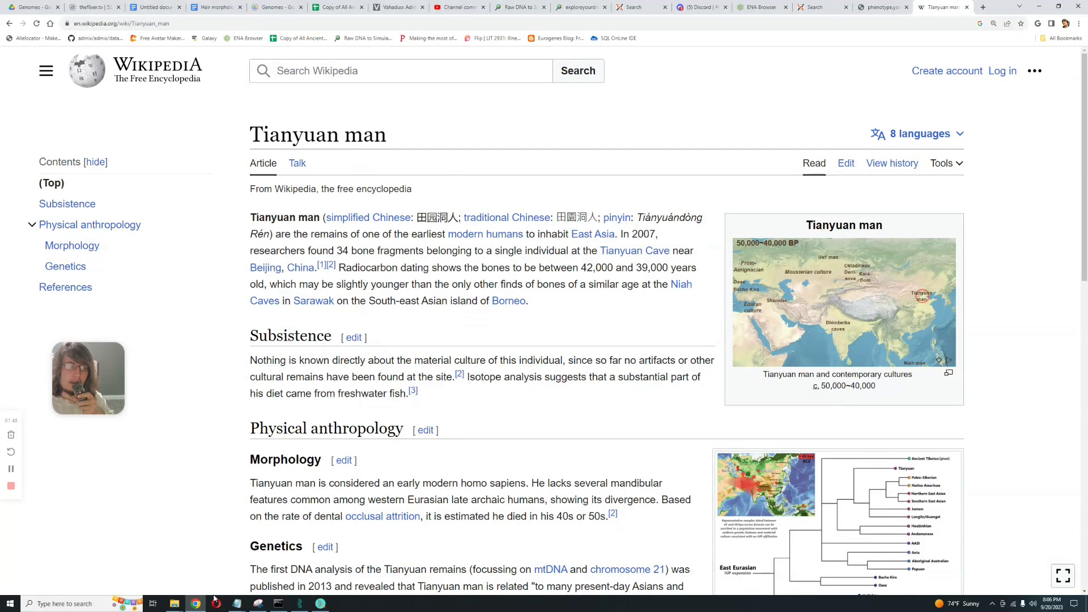
Switch to File Explorer to view the "tian" search results in the Genomefiles.txt.csv.2 folder
mouse_move(182, 606)
click(231, 564)
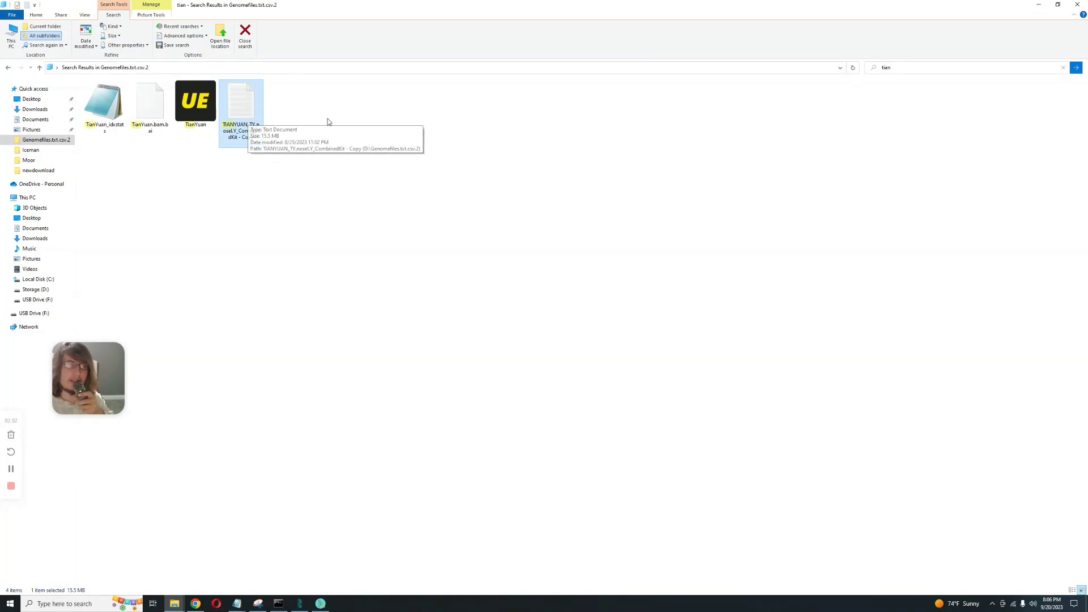
Return to the Tianyuan man article in Chrome and read its Morphology and Genetics sections
click(196, 603)
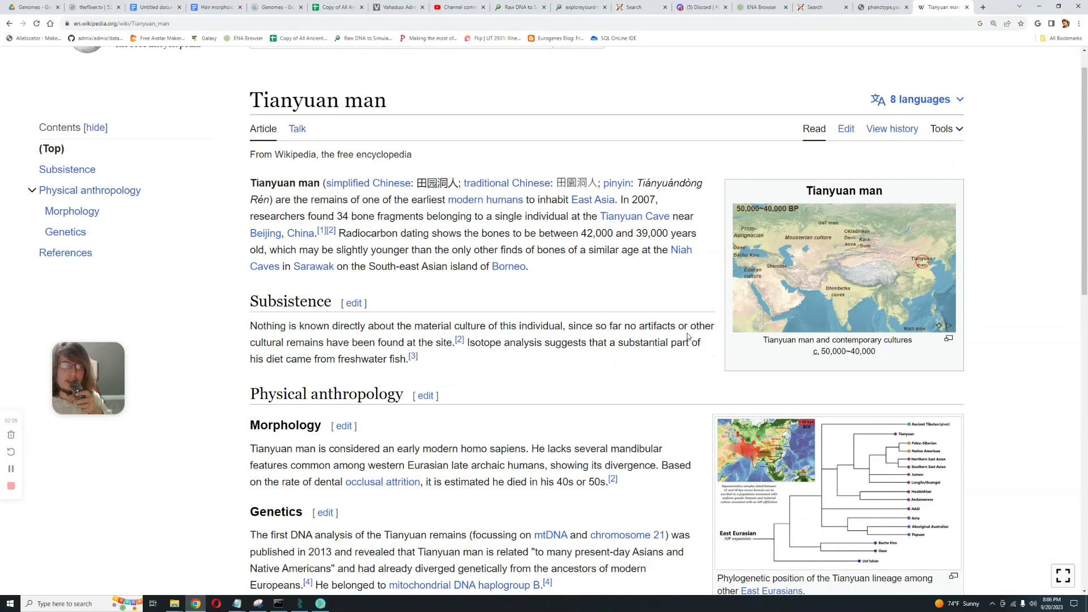
scroll(688, 337, down, 1)
scroll(688, 336, down, 5)
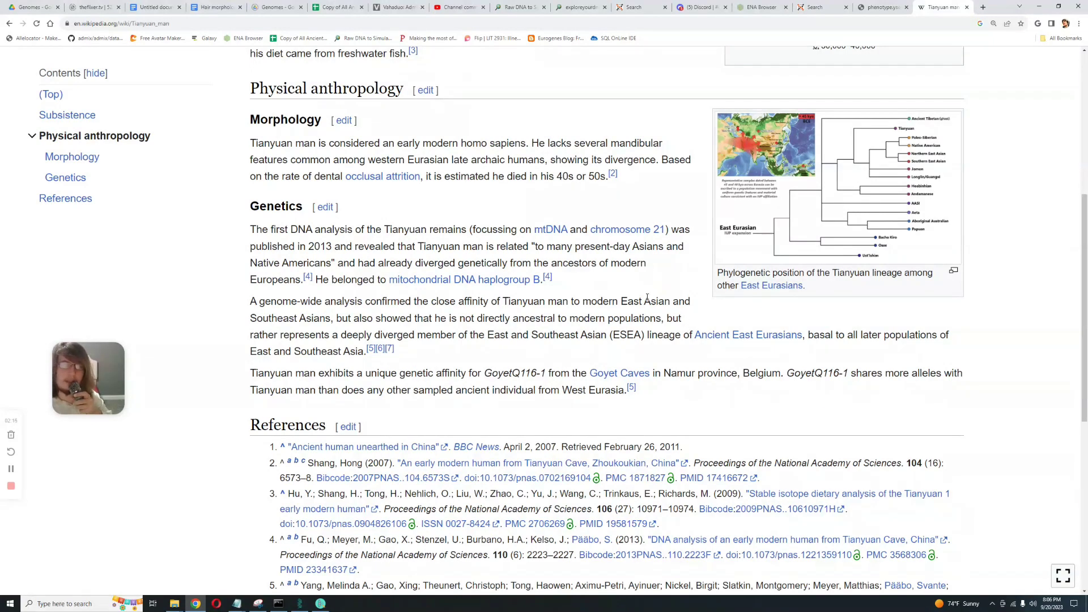
scroll(647, 295, up, 5)
scroll(628, 333, up, 1)
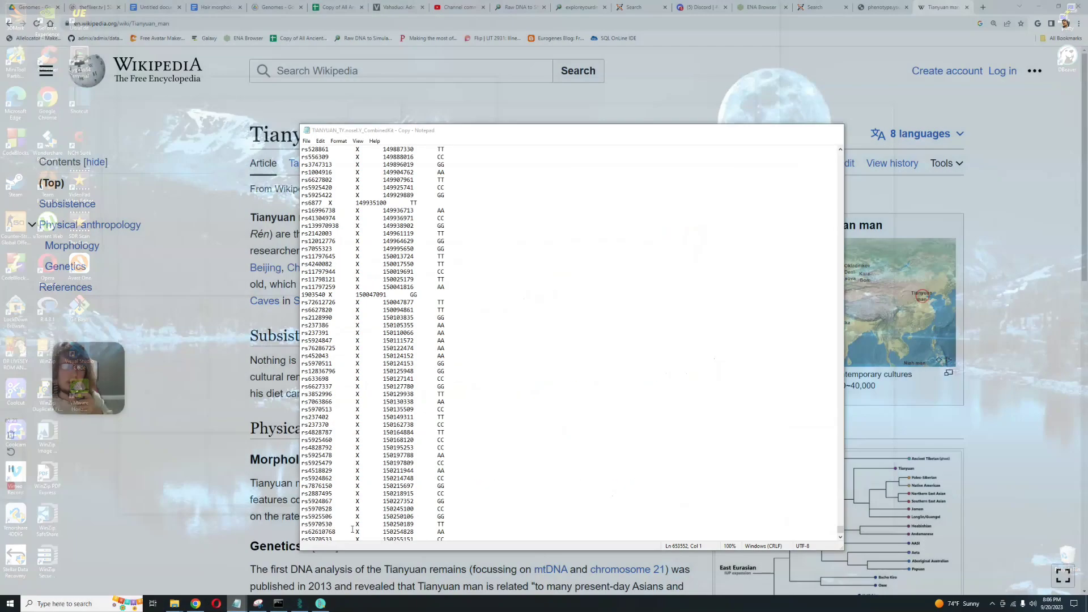
In the Tianyuan combined kit text file in Notepad, examine the X chromosome genotype rows near the end
click(352, 529)
drag(841, 533, 841, 546)
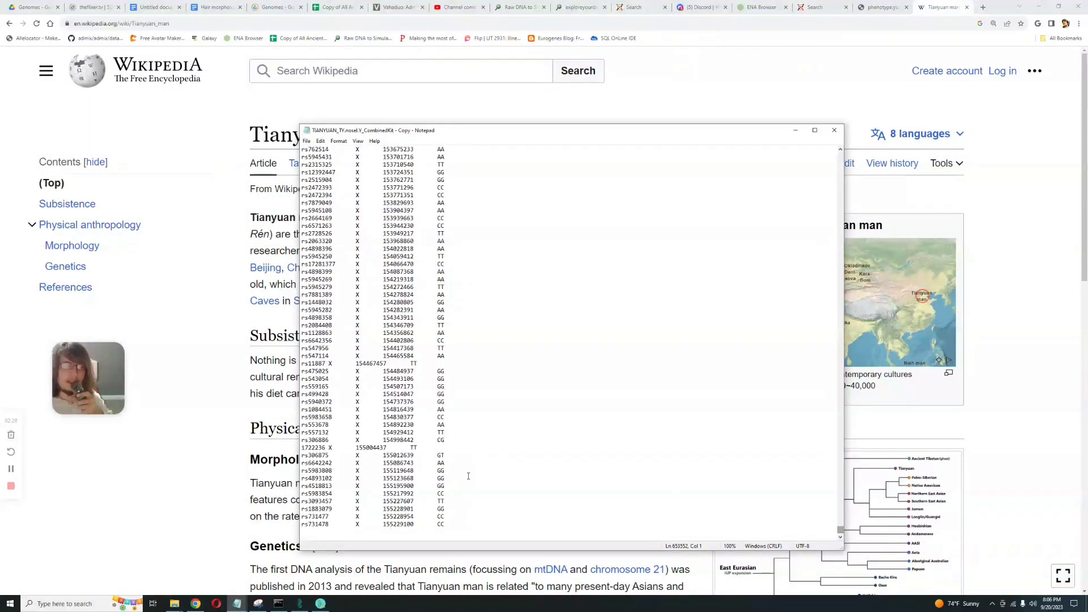
drag(447, 525, 305, 143)
click(604, 334)
scroll(603, 333, up, 20)
scroll(604, 334, up, 20)
scroll(604, 335, up, 10)
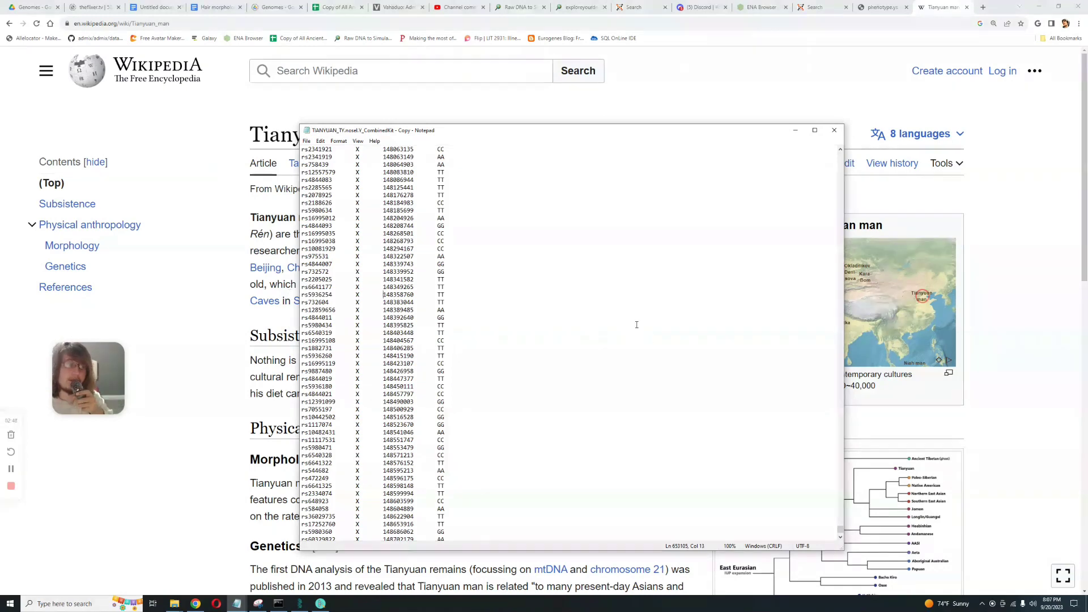
Go back to the end of the genotype file and highlight the rs306875 row with genotype GT
scroll(635, 357, down, 15)
scroll(626, 364, down, 15)
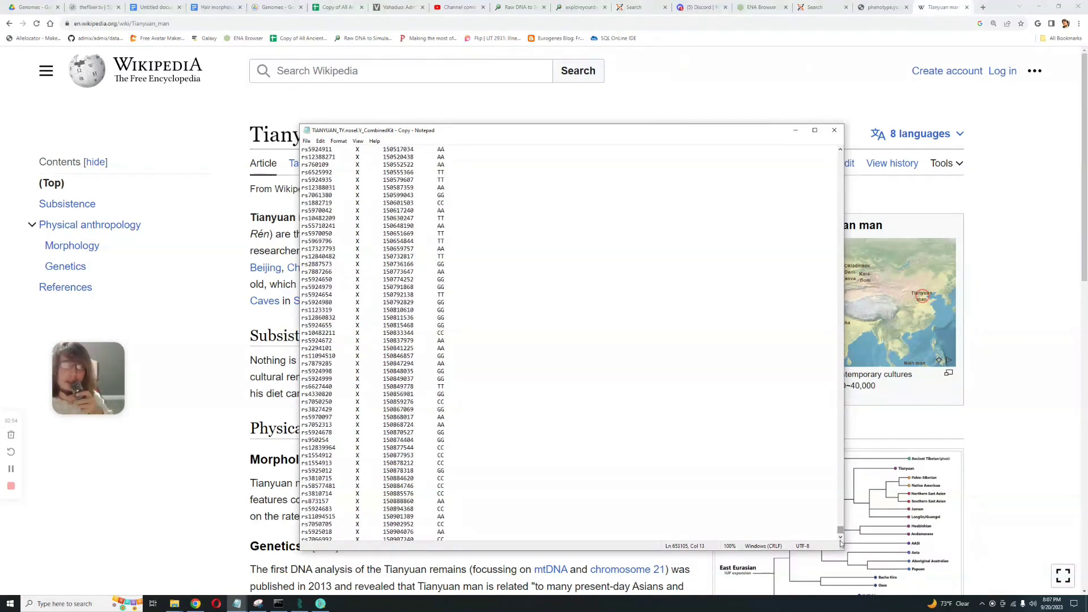
scroll(767, 489, down, 17)
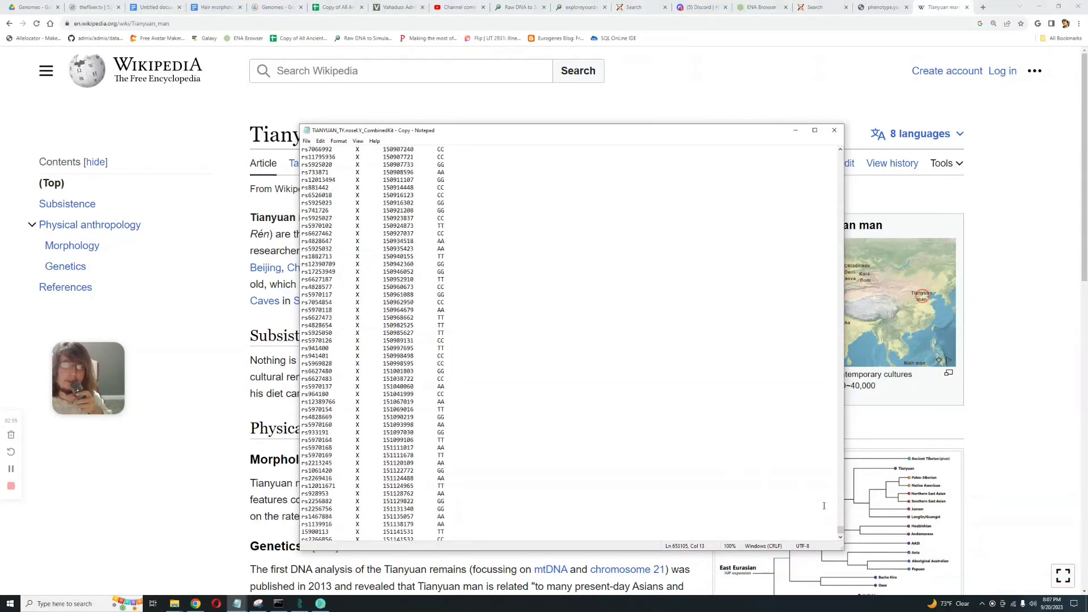
scroll(511, 430, down, 20)
scroll(534, 457, down, 20)
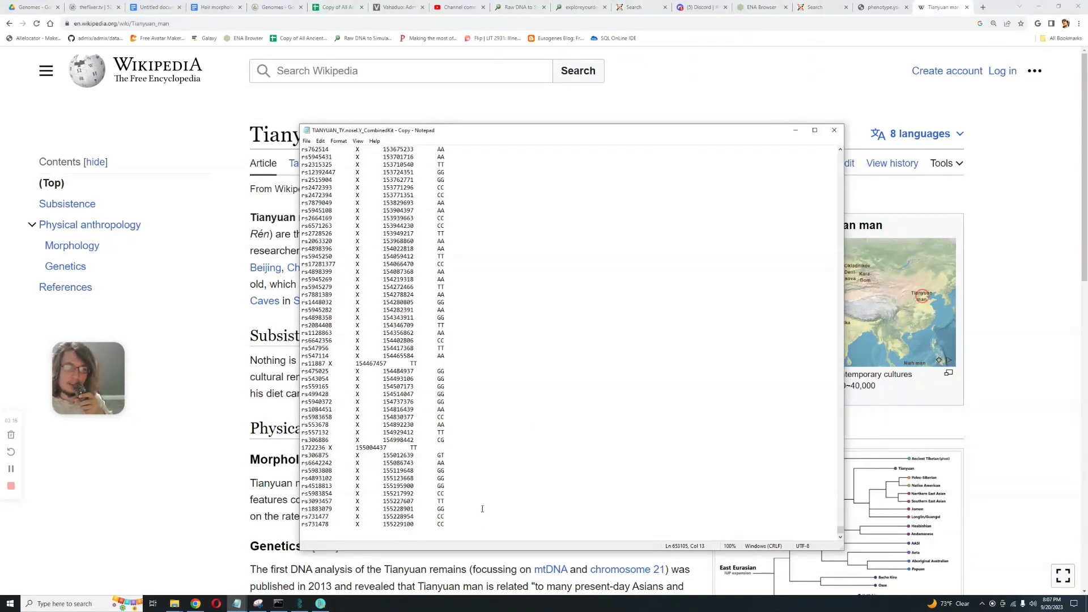
drag(451, 453, 260, 457)
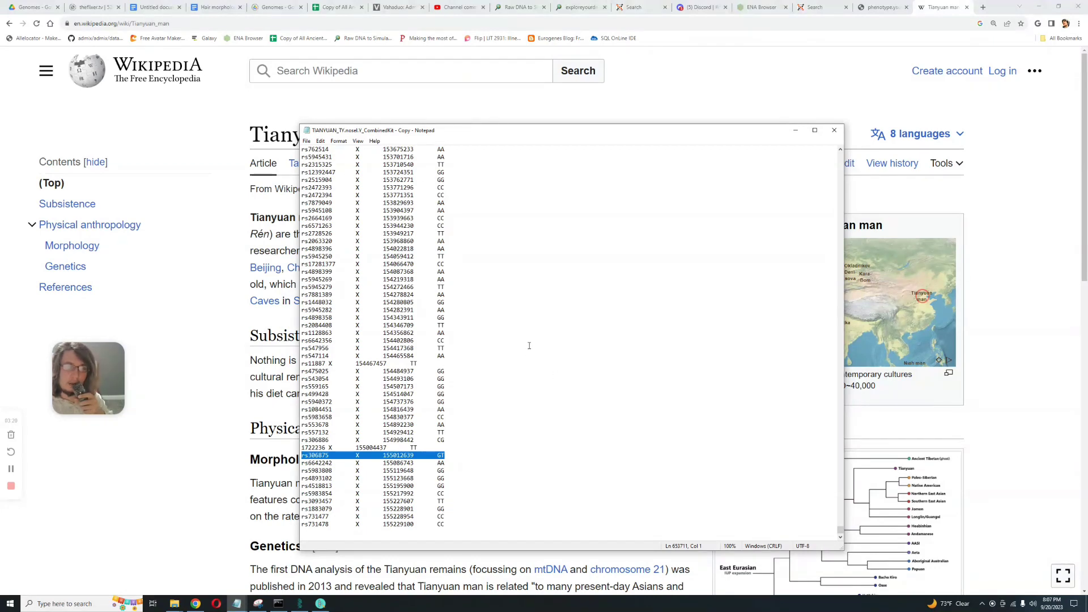
Look through the earlier X chromosome rows for another heterozygous genotype and highlight the rs34097429 row
scroll(512, 372, up, 5)
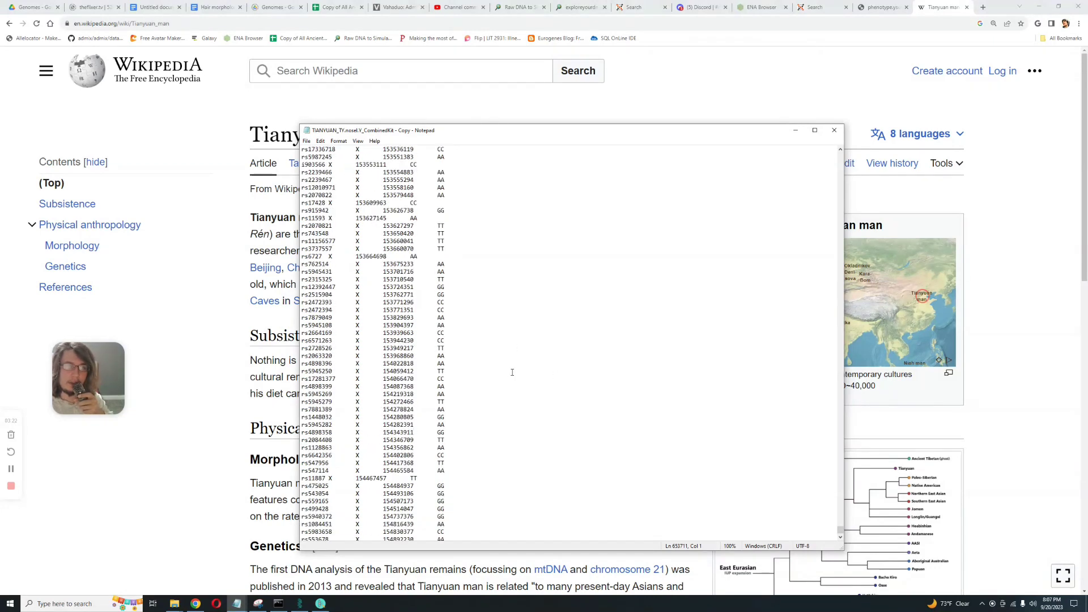
scroll(512, 372, up, 9)
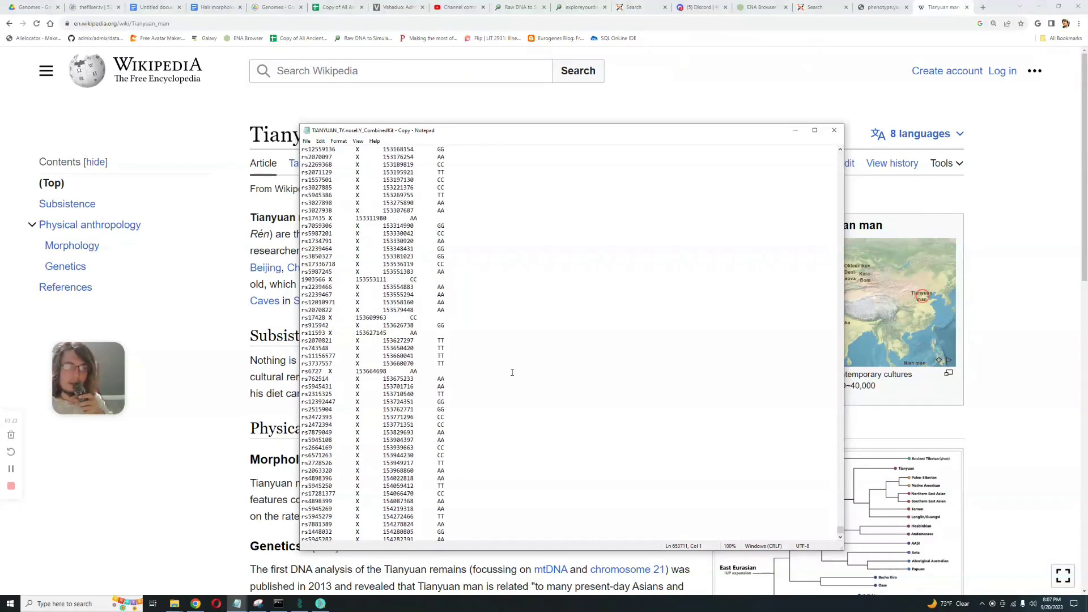
scroll(512, 373, up, 8)
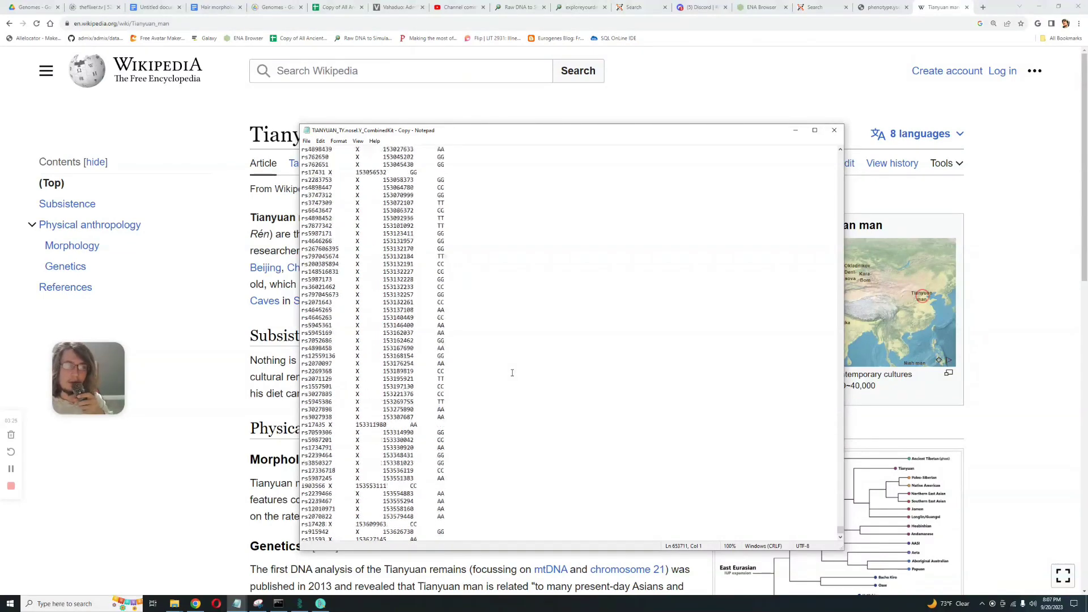
scroll(512, 372, up, 2)
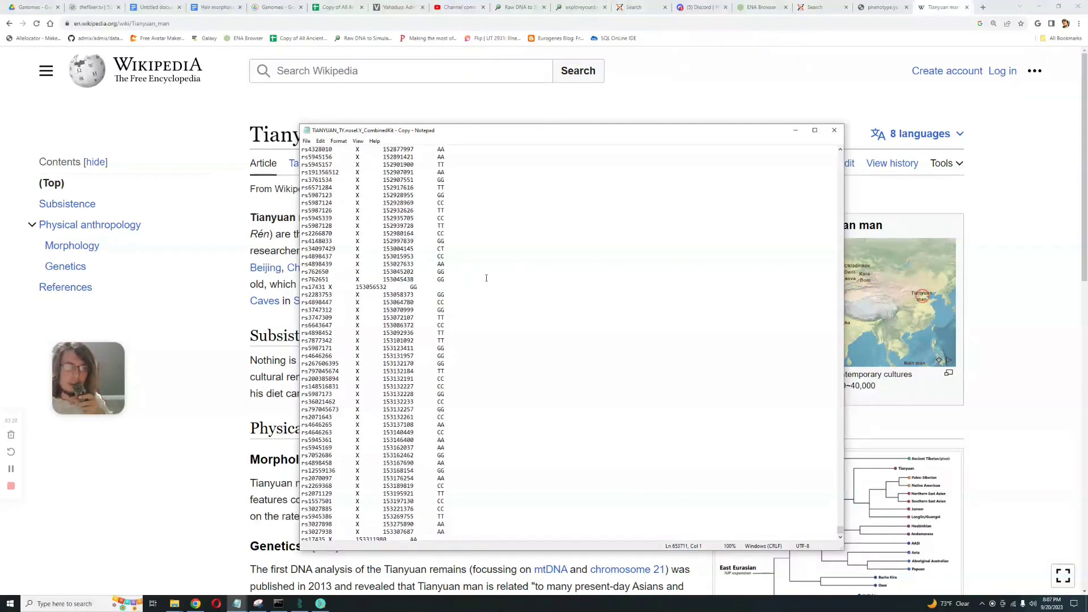
drag(415, 251, 300, 246)
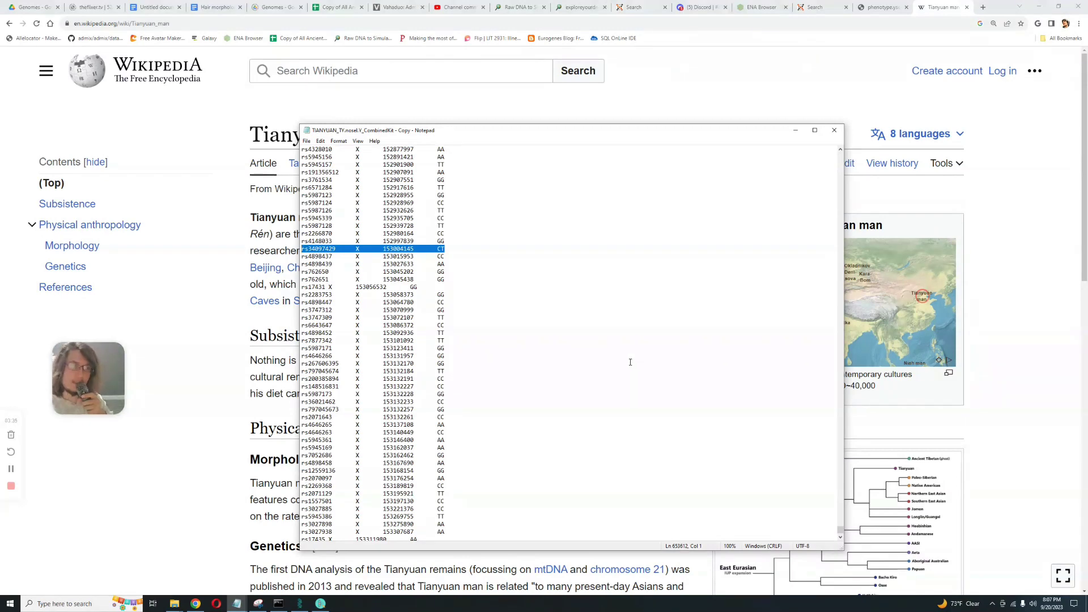
scroll(637, 382, up, 9)
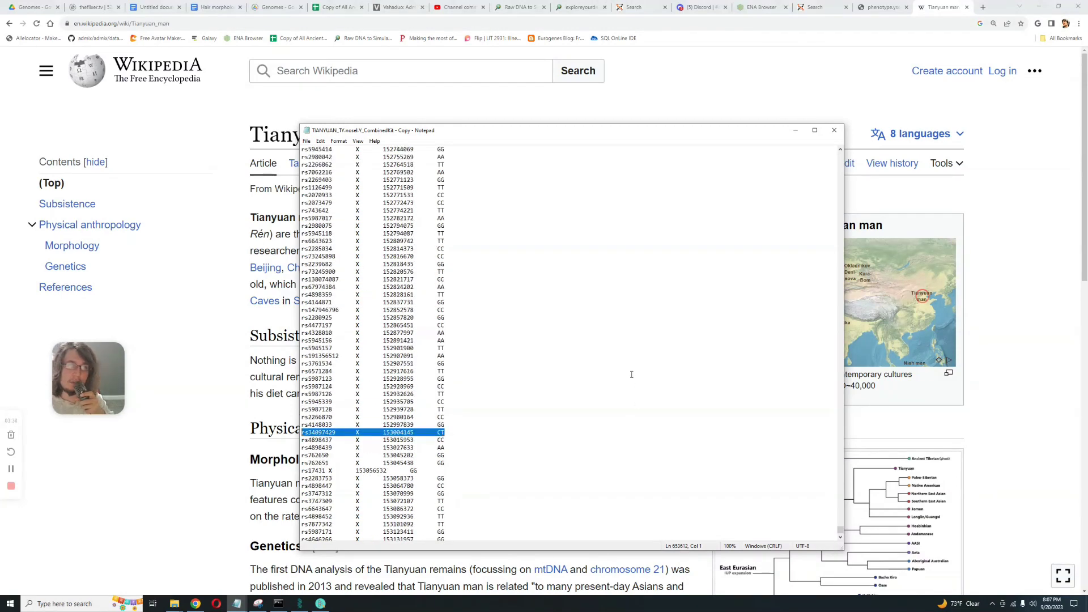
Return to the last X chromosome rows of the genotype file and highlight the rs306875 row again
scroll(632, 384, down, 5)
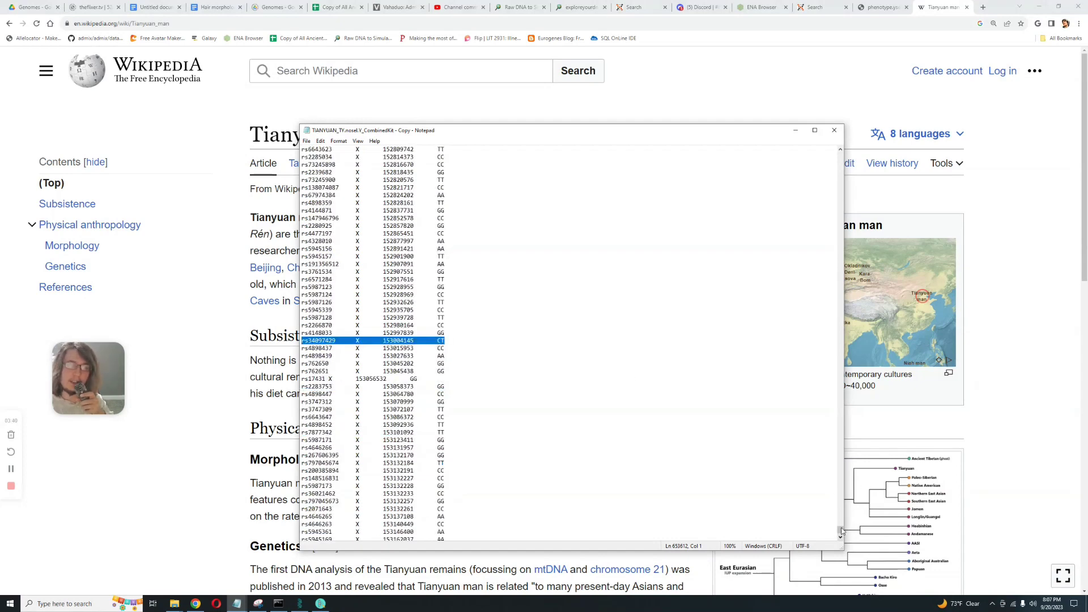
scroll(486, 497, down, 20)
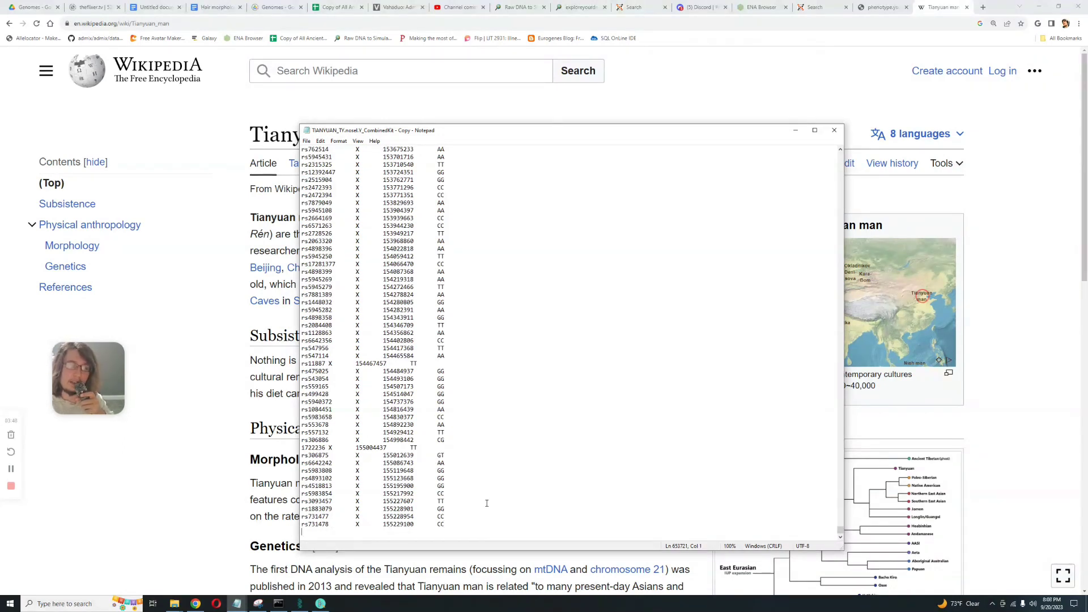
drag(444, 456, 293, 458)
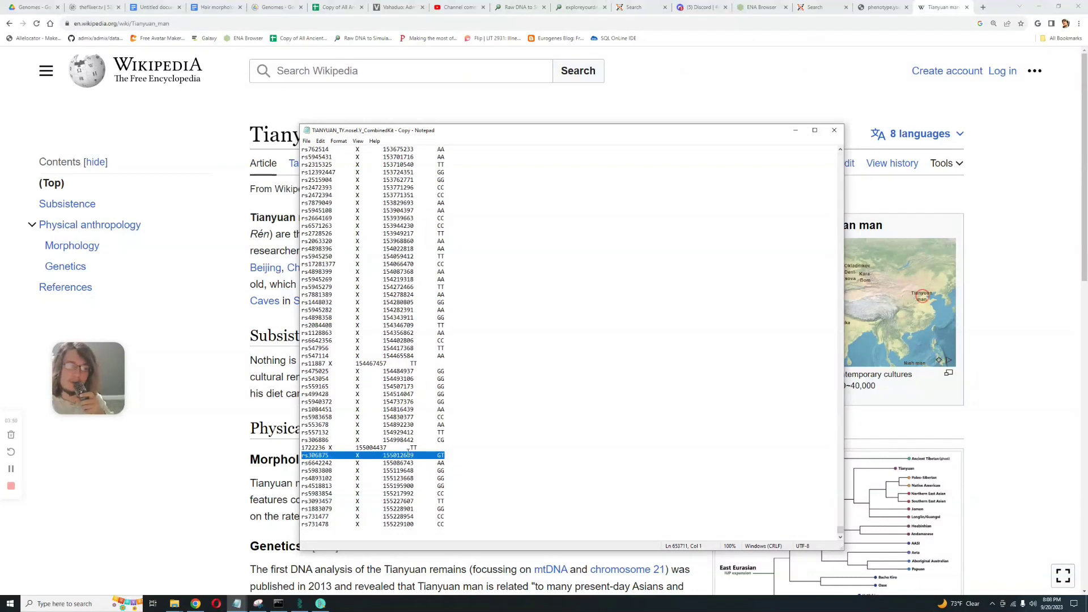
click(507, 452)
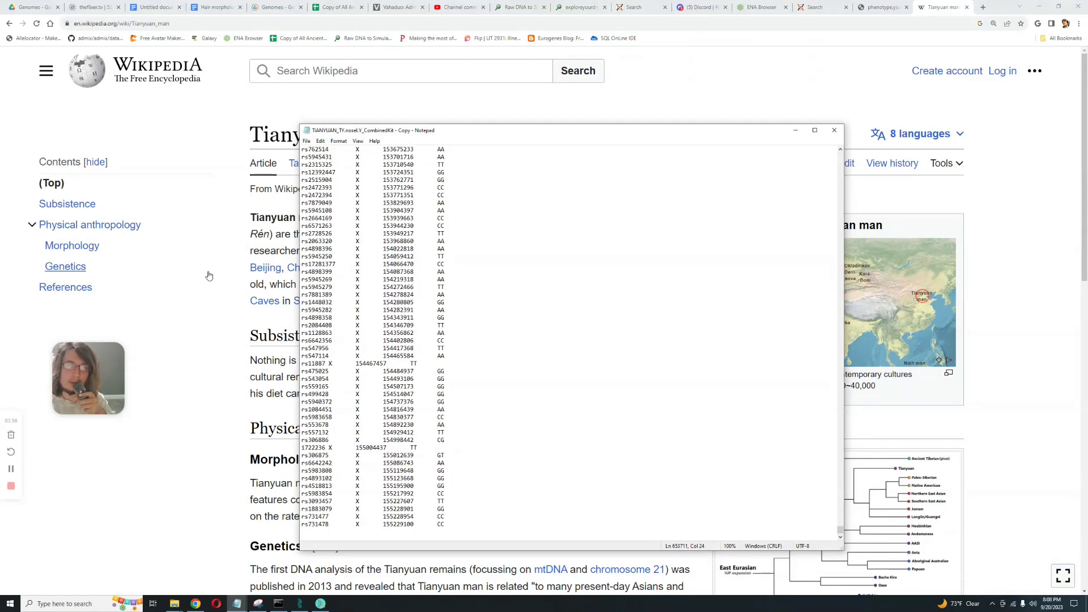
Switch to Chrome, highlight the name in the Tianyuan man article's introduction, and read the PRJEB20217 project description on the ENA page
click(229, 302)
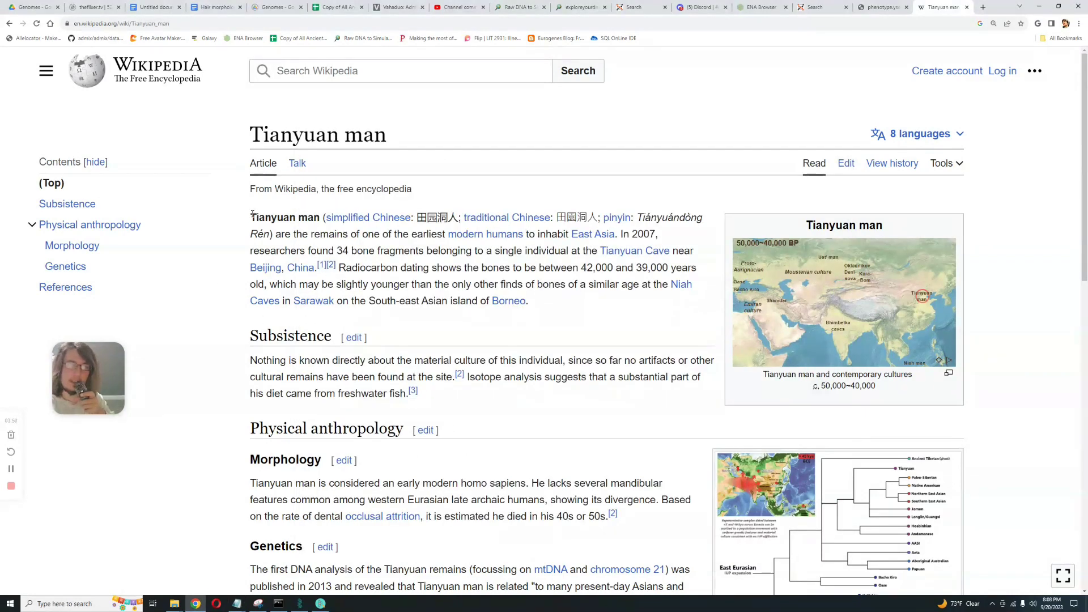
drag(252, 214, 321, 216)
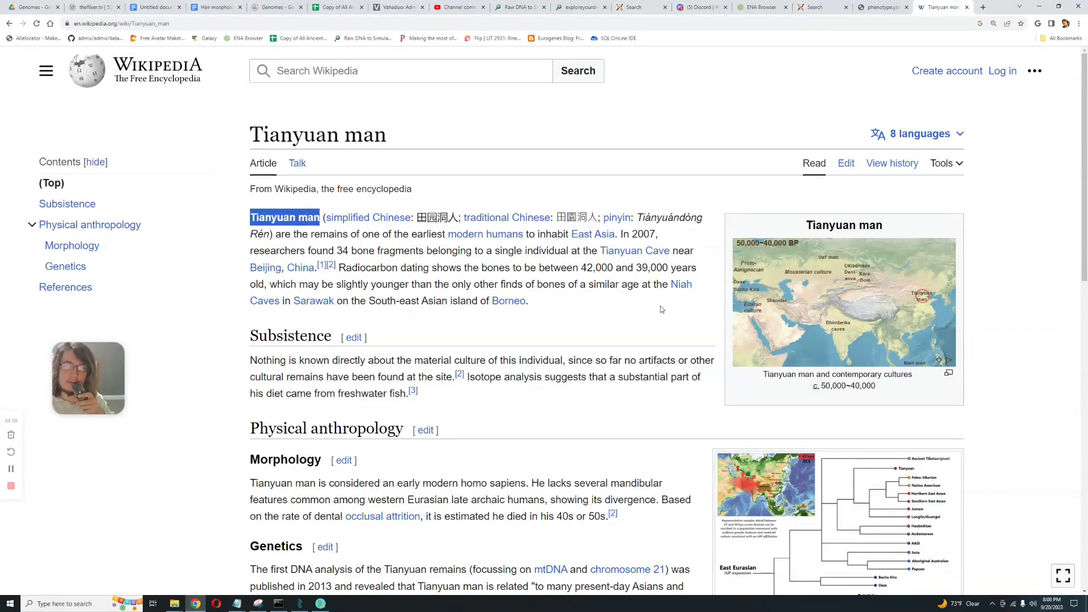
click(762, 7)
scroll(578, 318, up, 3)
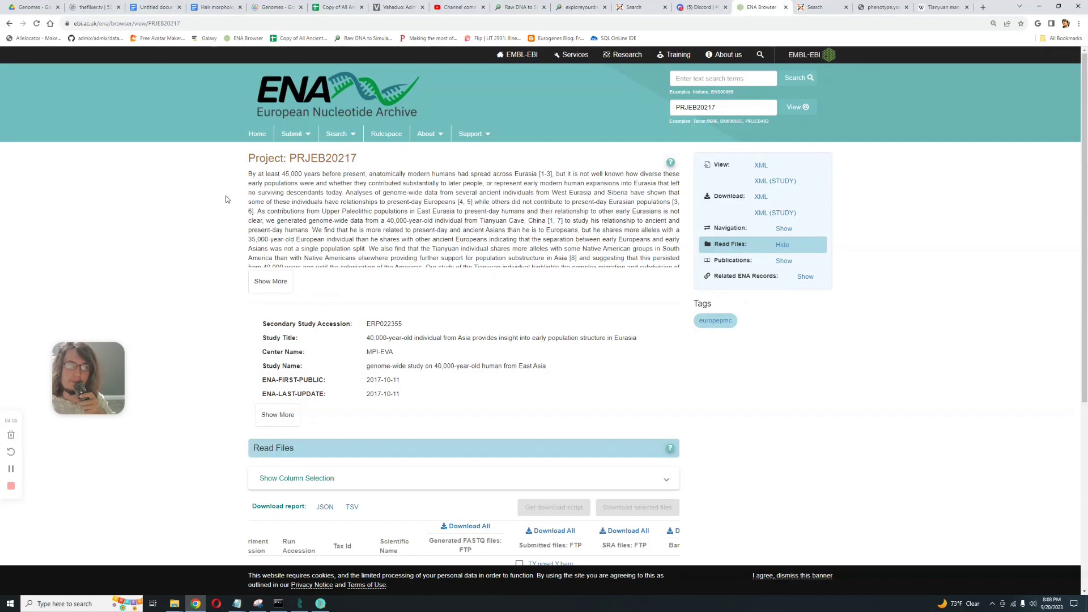
drag(250, 173, 660, 249)
click(531, 258)
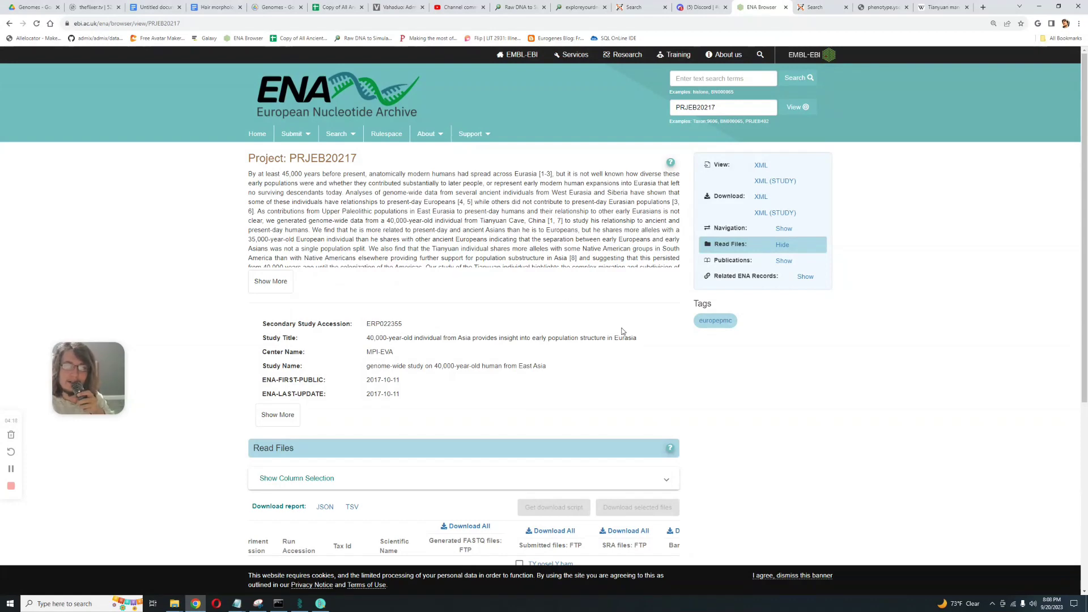
Examine the Read Files table of the ENA project, including its FASTQ, submitted, SRA and BAM file columns
scroll(507, 219, down, 3)
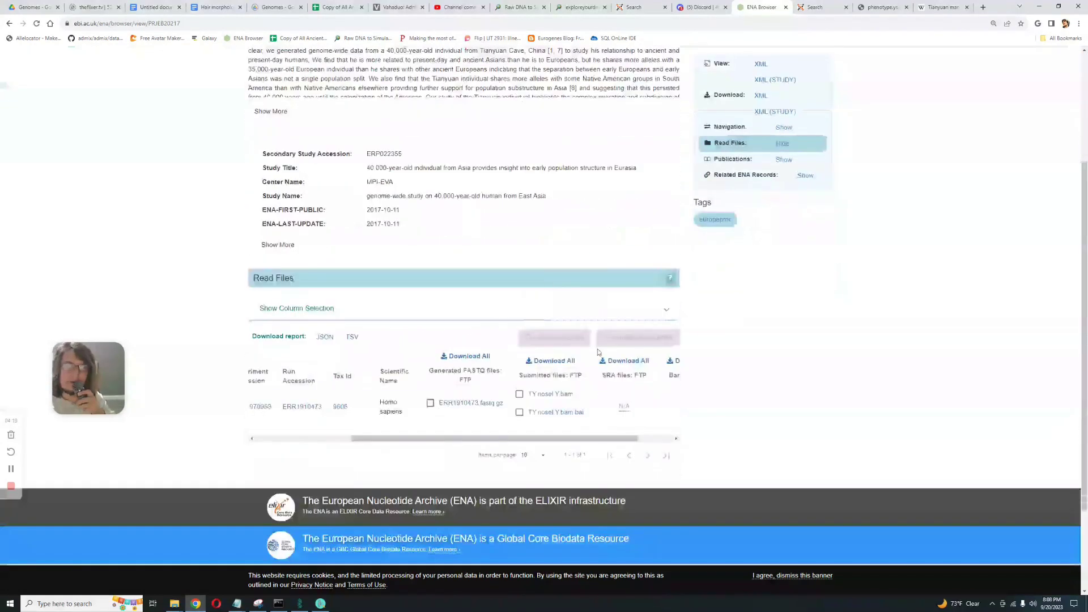
drag(590, 437, 751, 454)
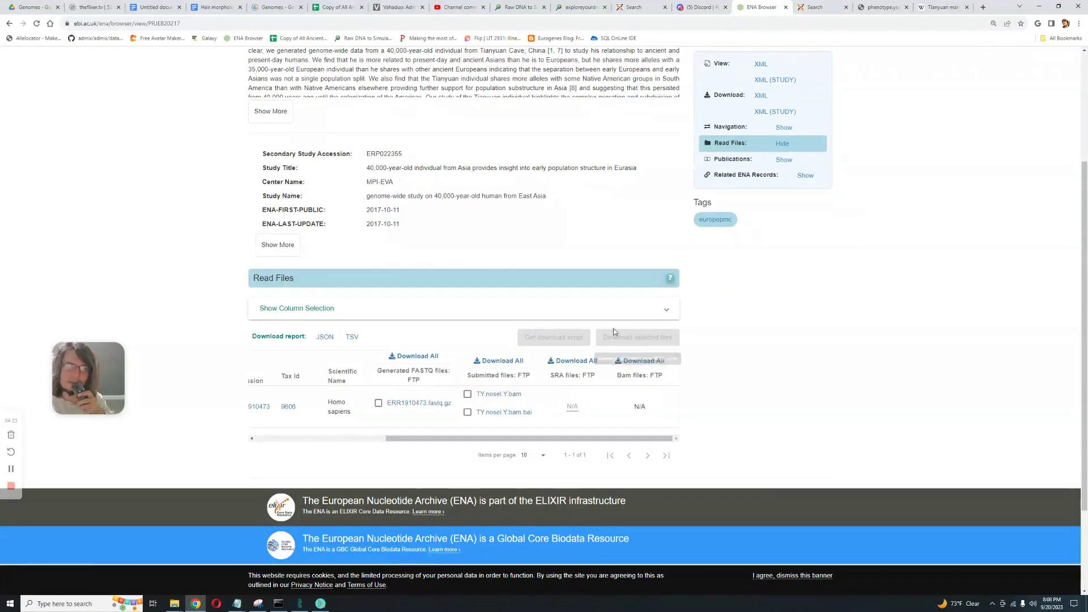
scroll(656, 398, up, 2)
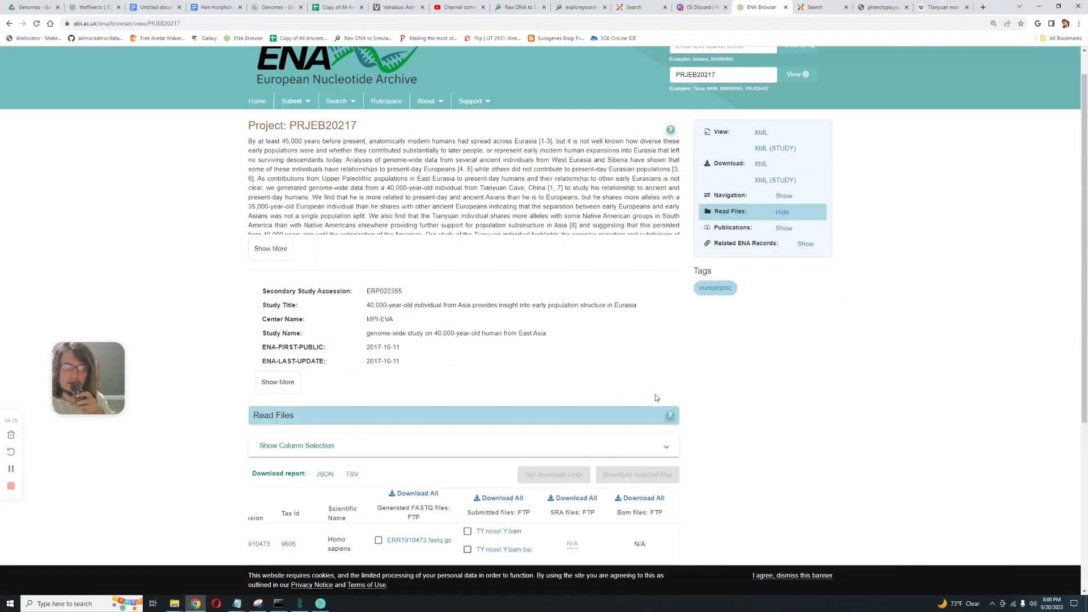
scroll(653, 386, up, 1)
scroll(652, 374, down, 3)
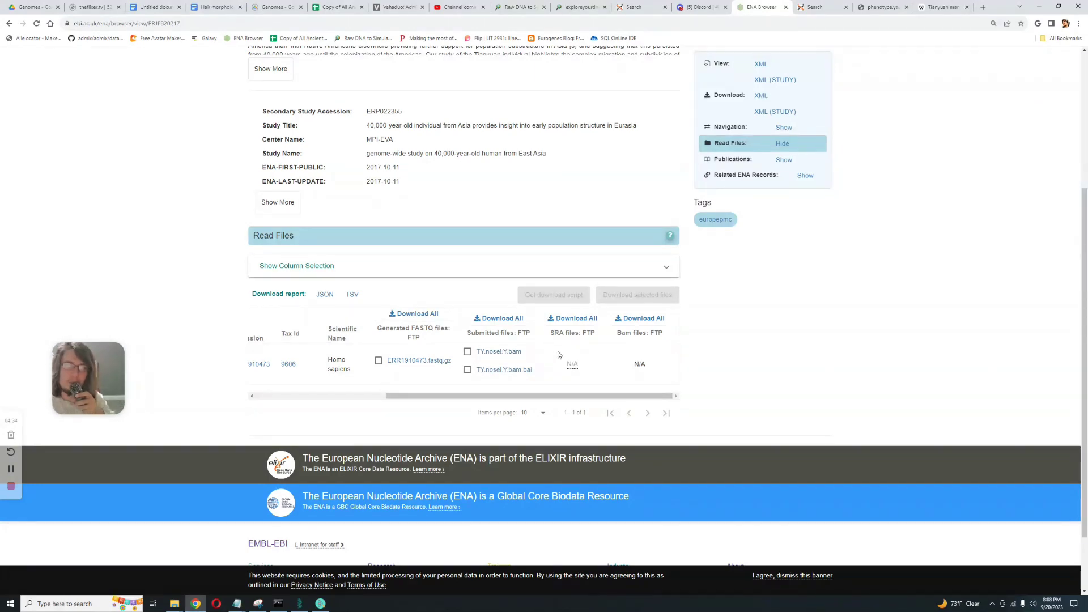
drag(547, 402, 411, 400)
scroll(567, 363, up, 4)
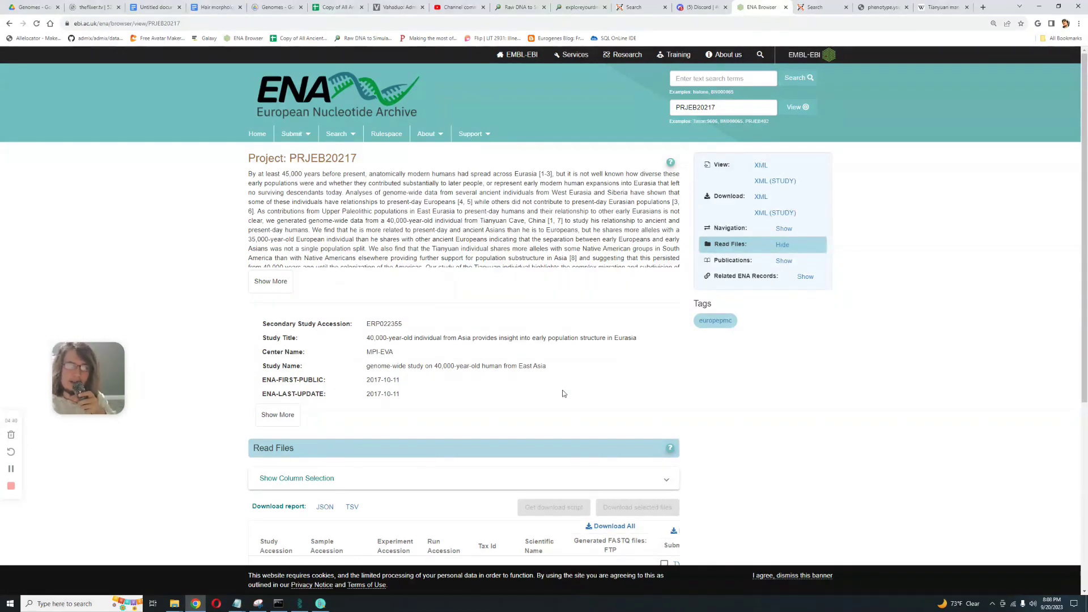
Switch to Admixture Studio and run the Harappaworld calculator on the Tianyuan combined kit file
click(320, 604)
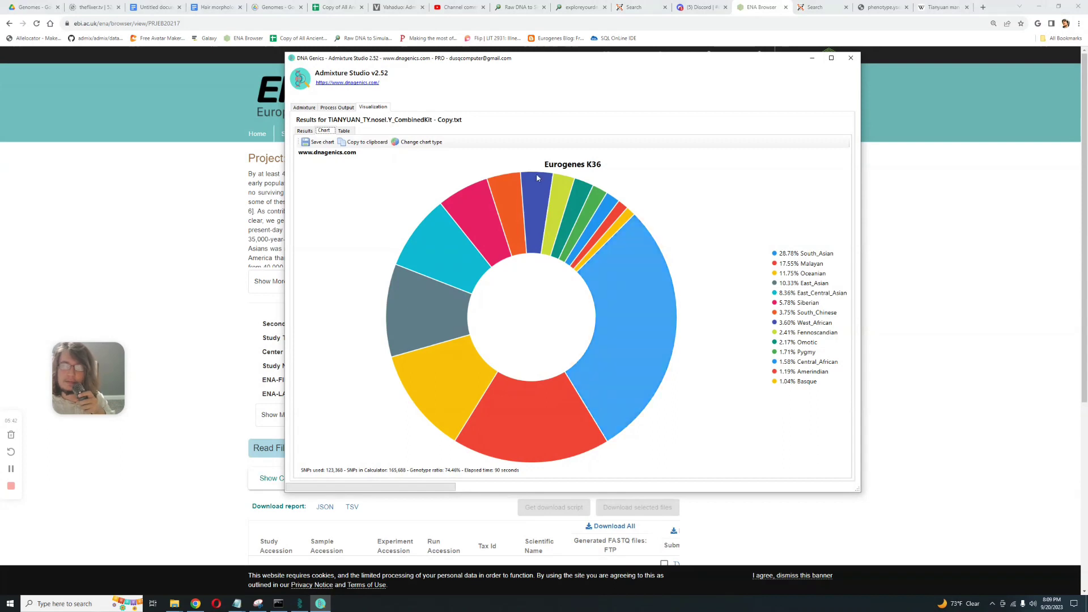
click(304, 107)
scroll(429, 299, up, 7)
scroll(426, 304, up, 5)
scroll(420, 311, down, 13)
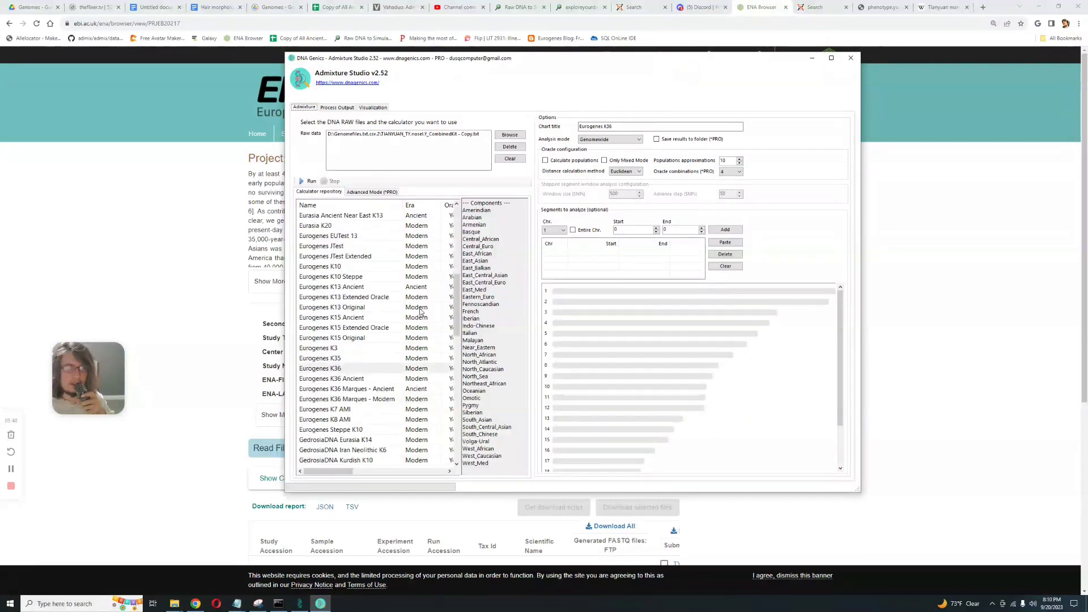
click(354, 327)
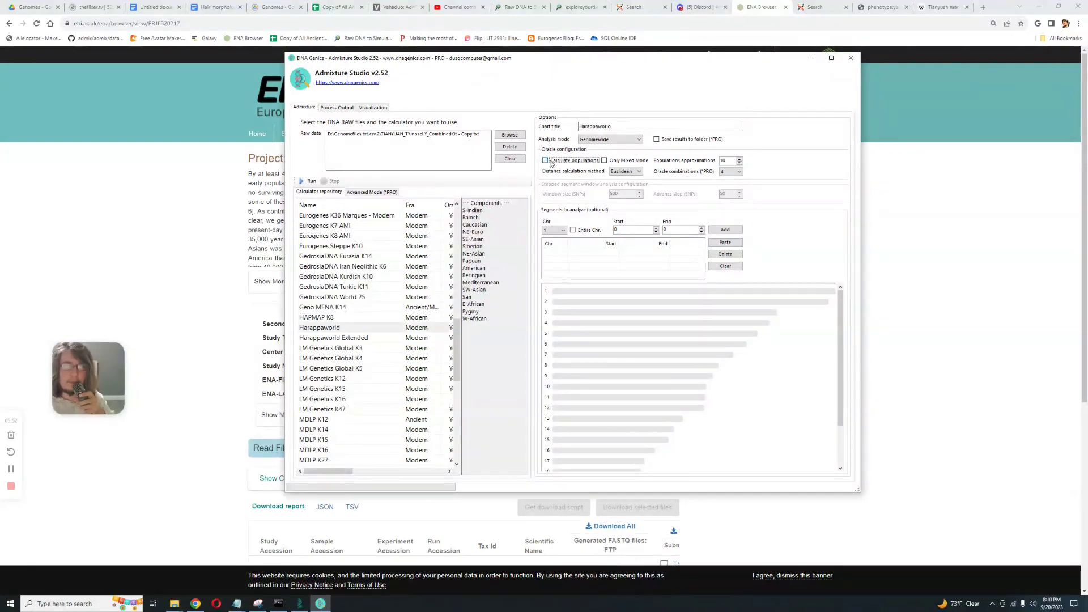
click(308, 179)
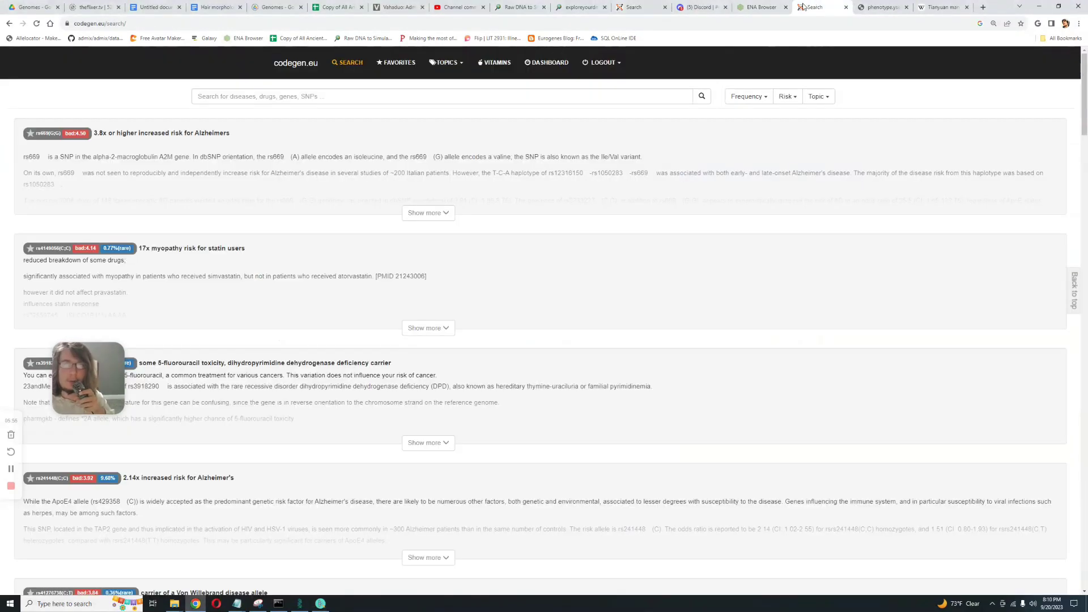
Switch to the codegen.eu search page in Chrome and search for the gene DRD2
key(ctrl+Tab)
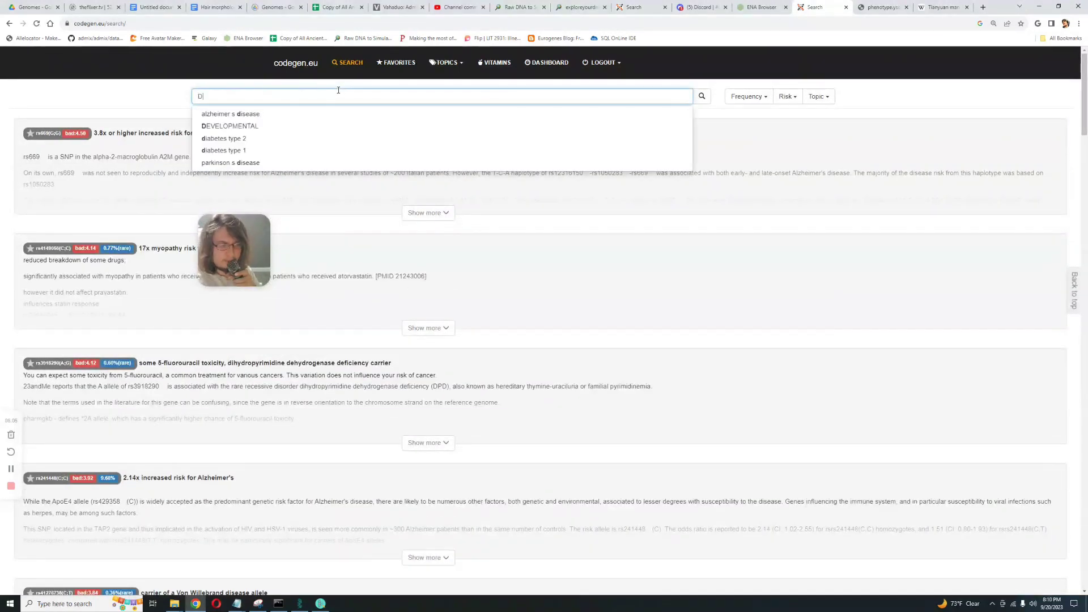
key(BackSpace)
text(2)
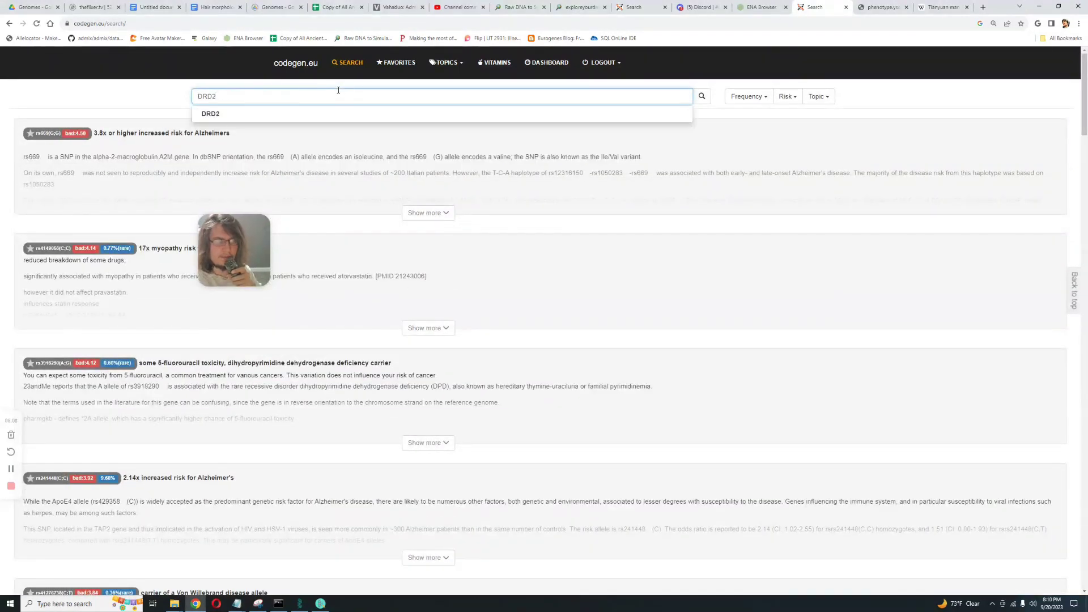
key(Return)
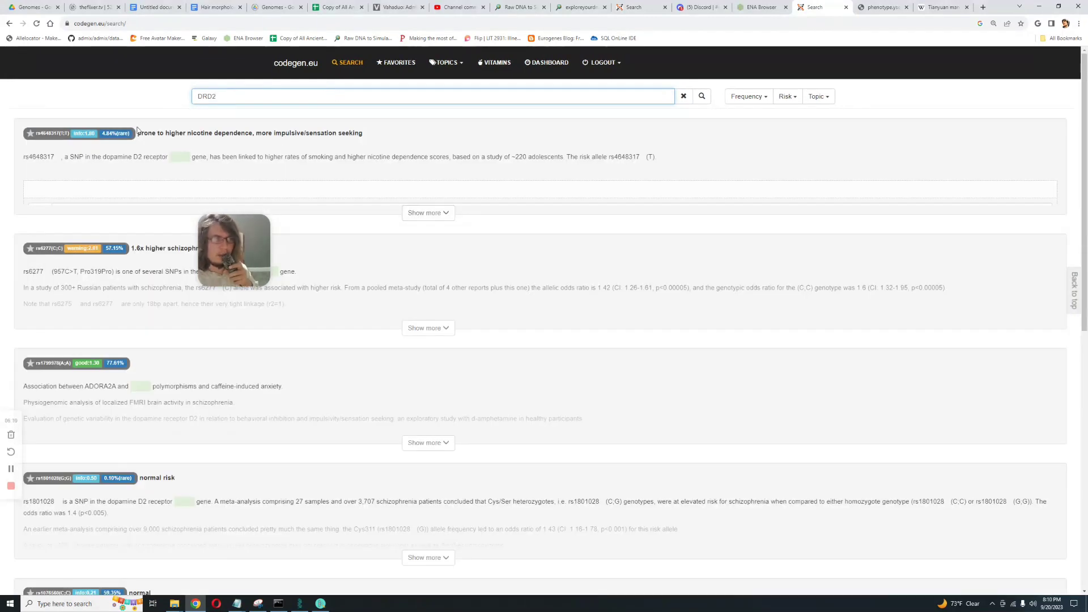
Highlight and read the heading of the rs4648317 result about nicotine dependence and sensation seeking
drag(137, 133, 384, 135)
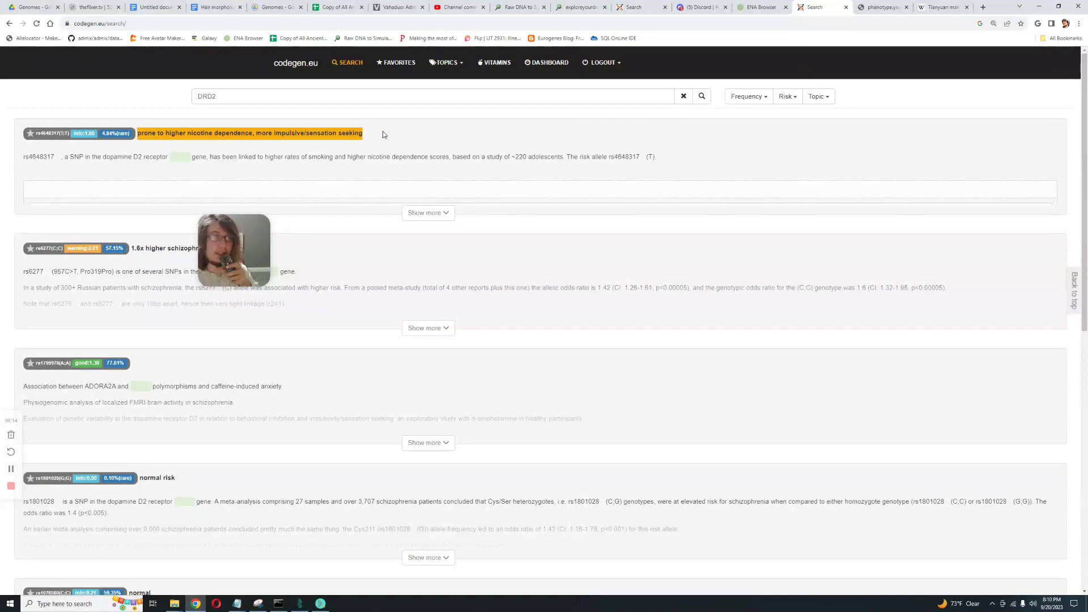
drag(379, 145, 141, 128)
click(142, 128)
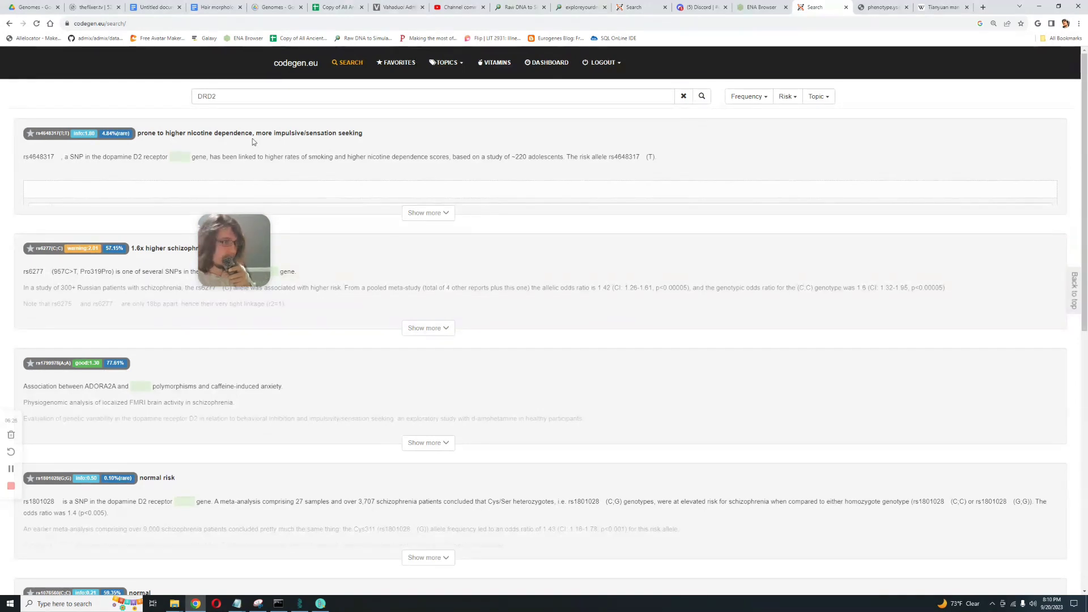
Highlight the schizophrenia risk heading of the rs6277 result and read through the remaining DRD2 results
scroll(292, 203, down, 2)
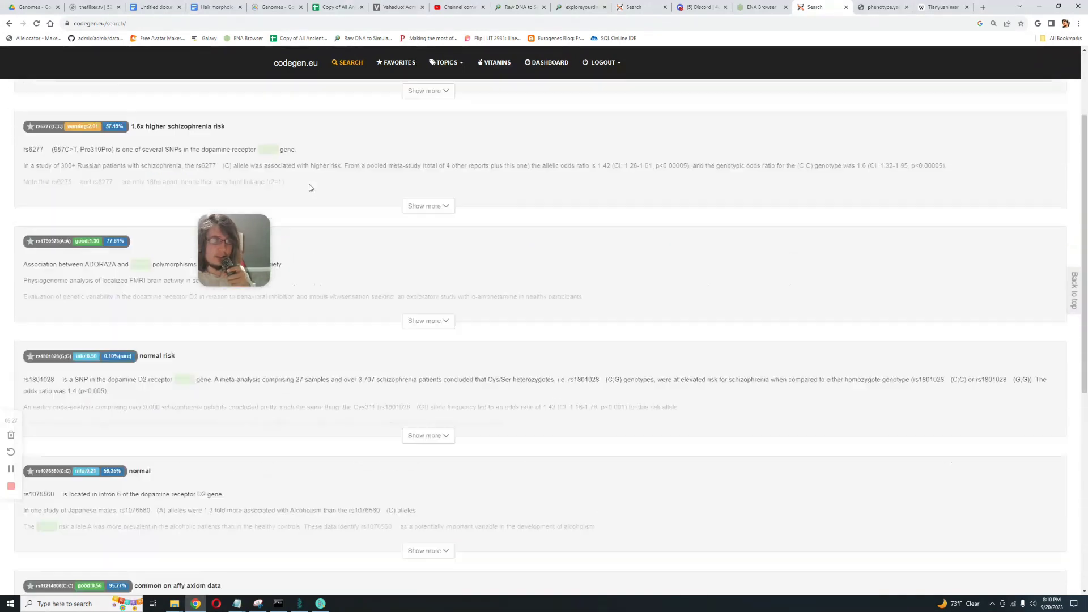
drag(254, 237, 158, 295)
drag(135, 119, 227, 120)
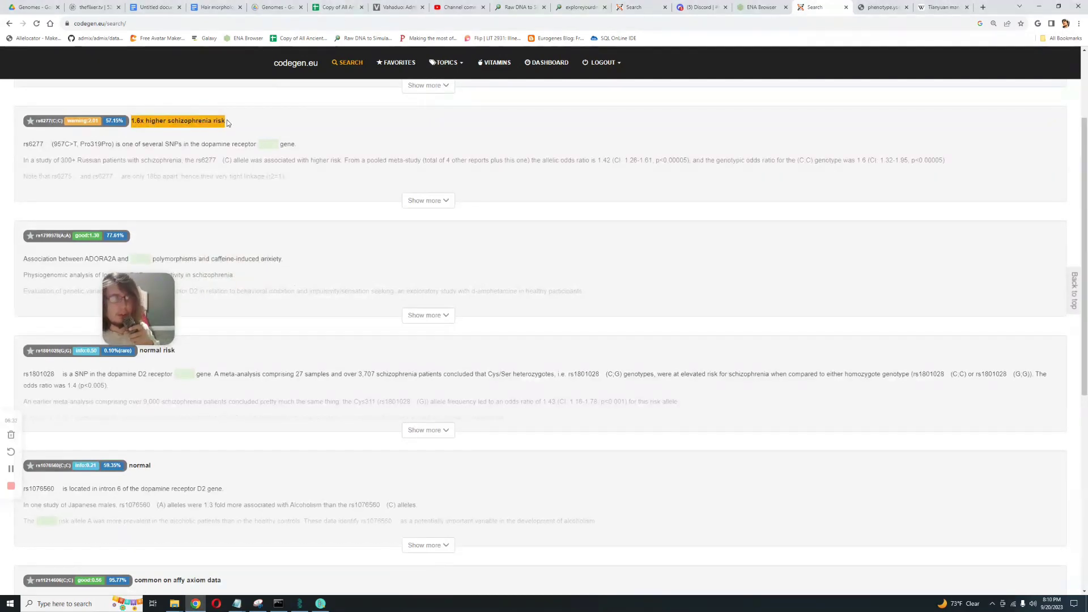
click(247, 128)
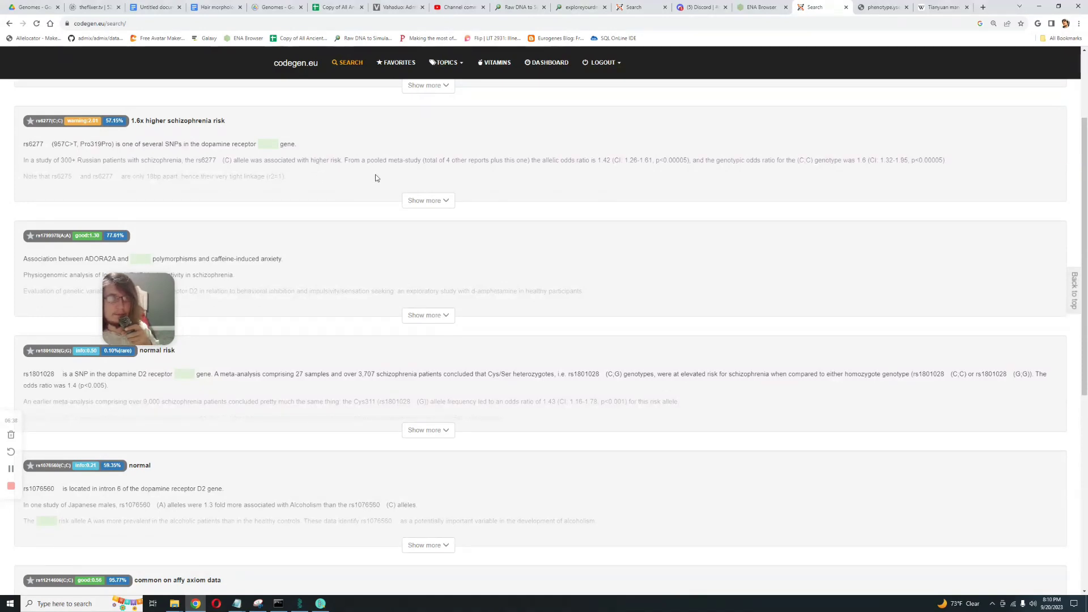
scroll(355, 213, down, 1)
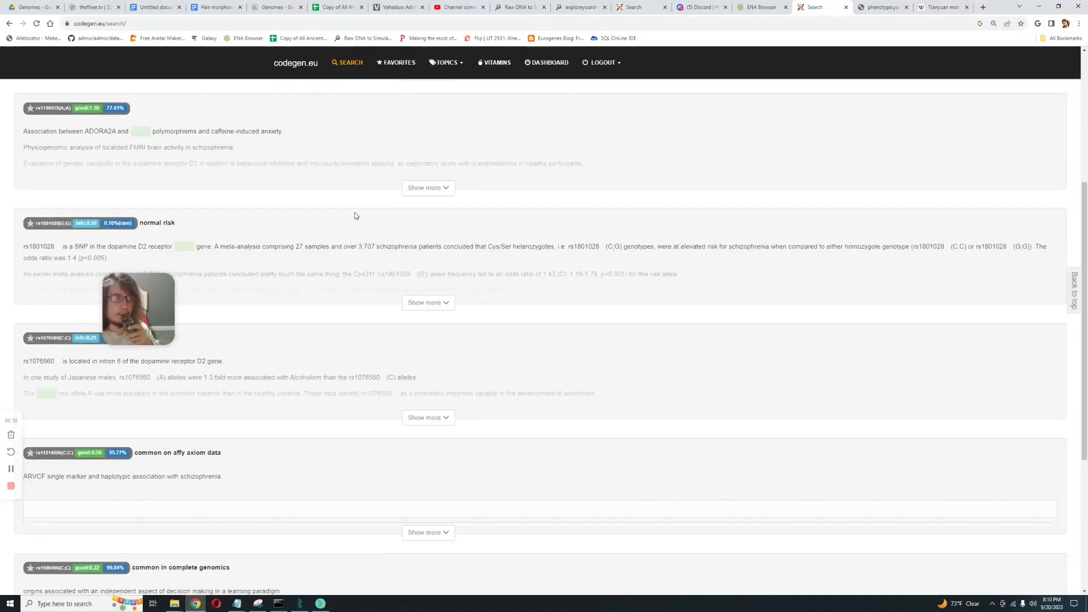
scroll(356, 216, down, 5)
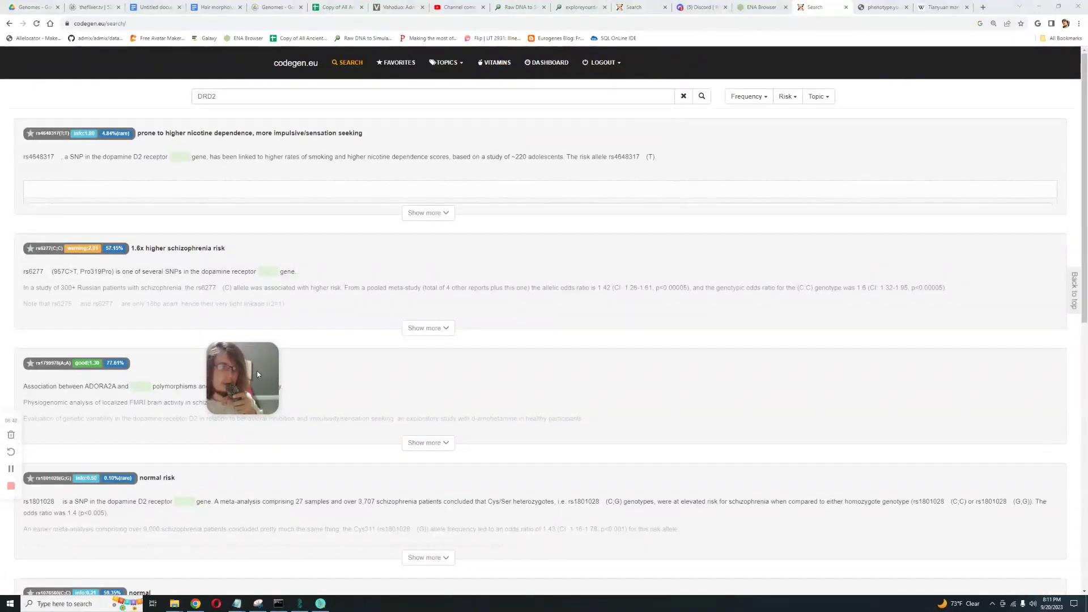
Search codegen.eu for edar and minimize the Admixture Studio window covering the results
drag(257, 374, 117, 426)
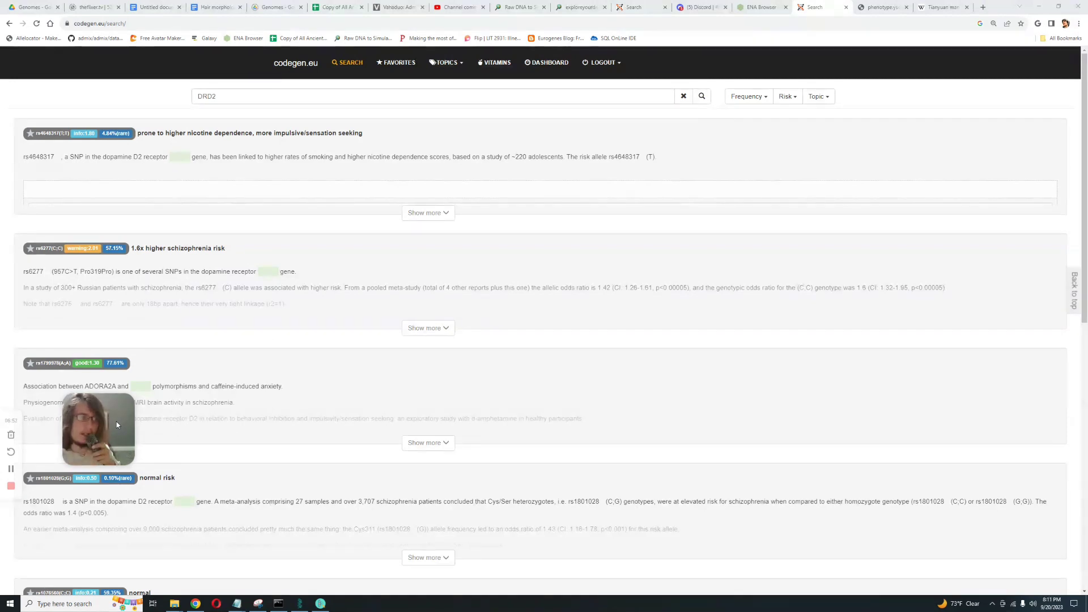
click(287, 97)
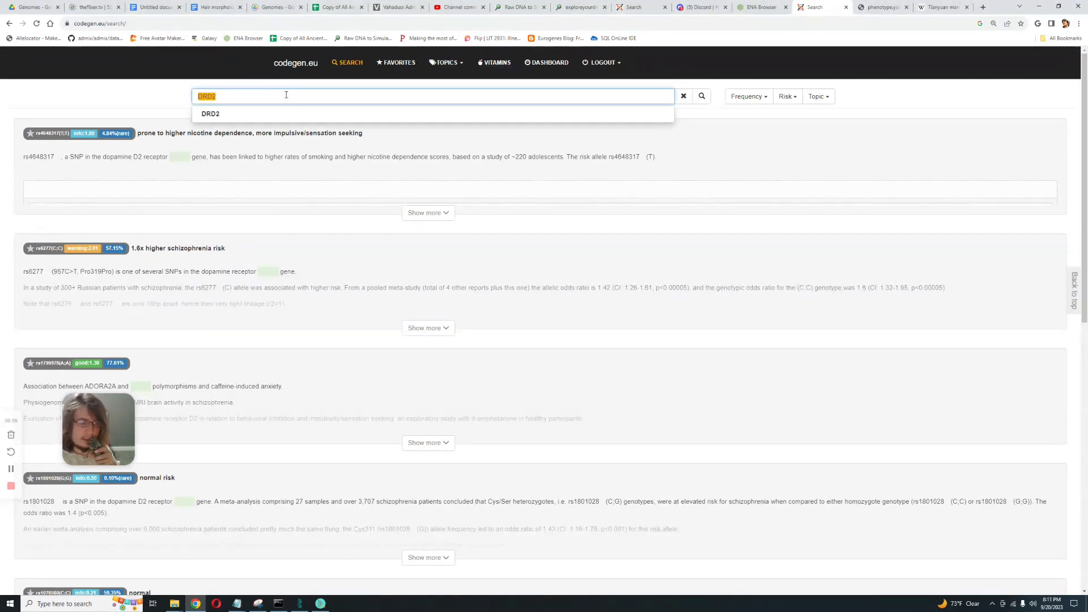
text(edar)
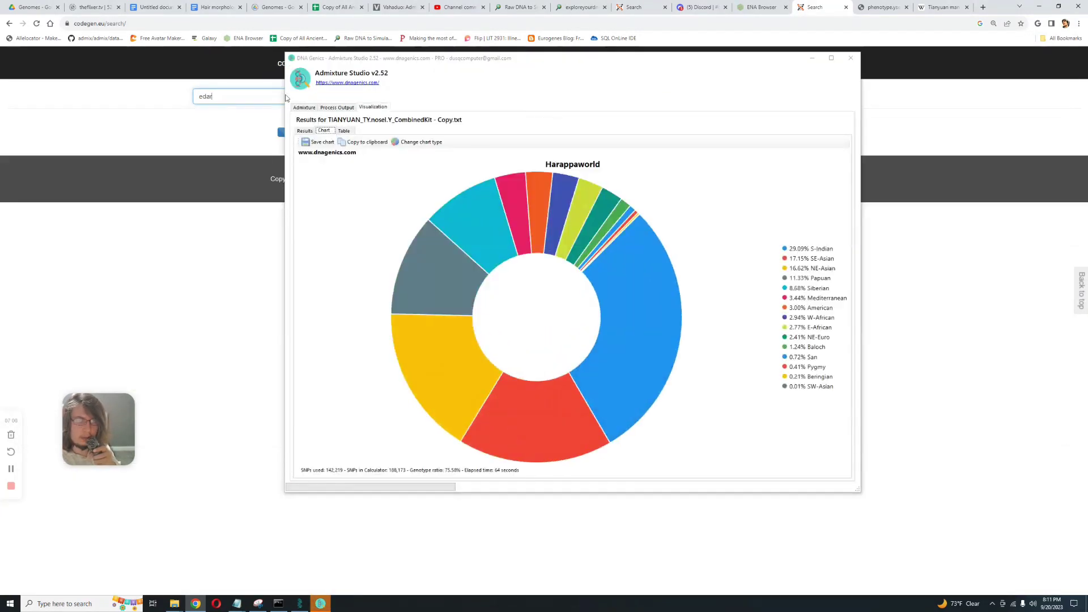
key(Return)
click(809, 58)
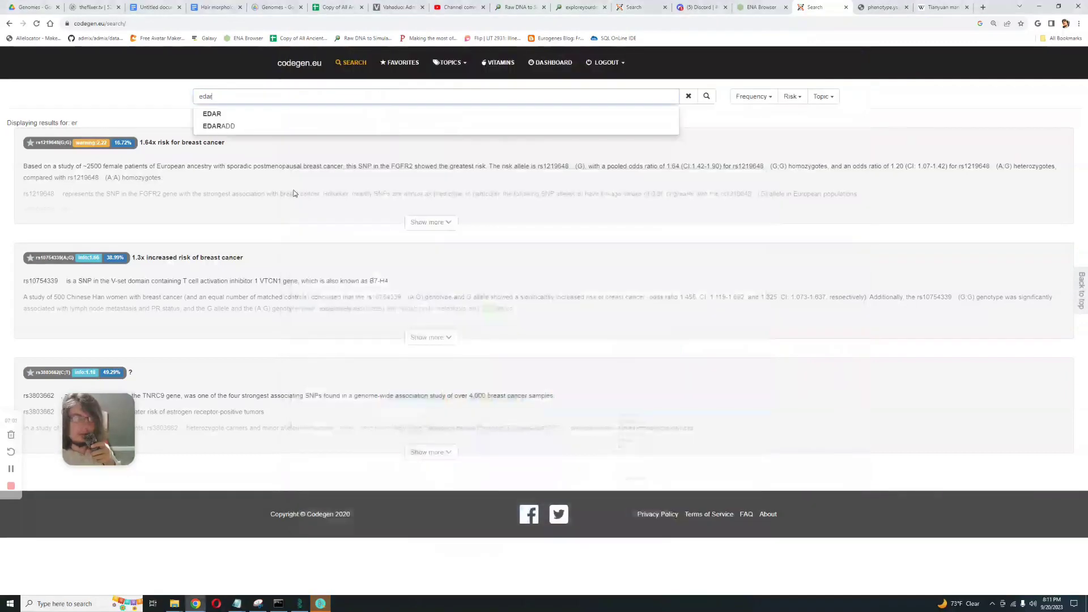
drag(128, 405, 358, 306)
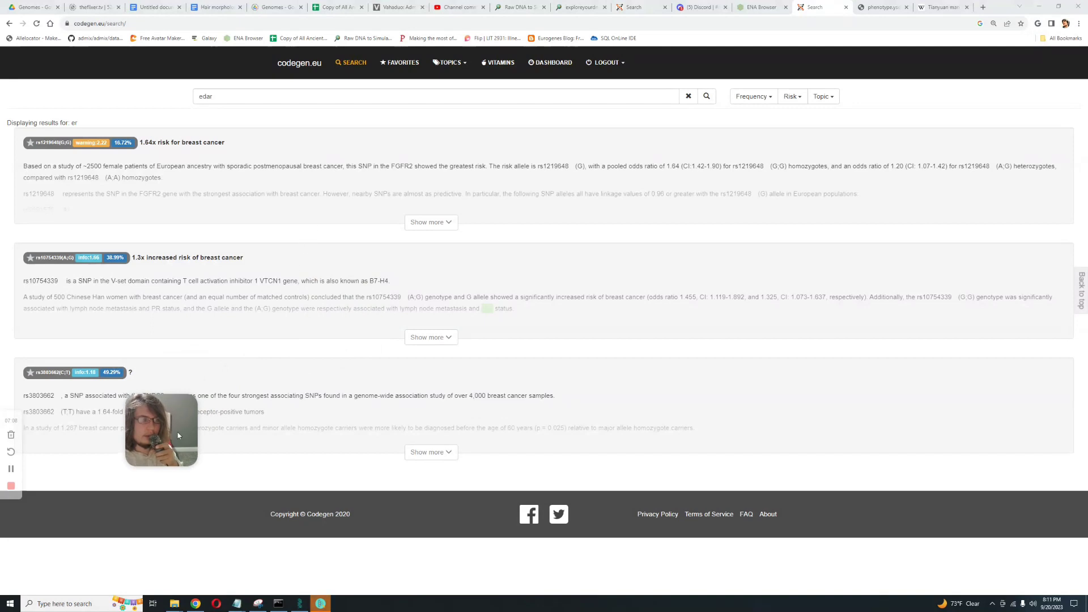
drag(178, 433, 218, 358)
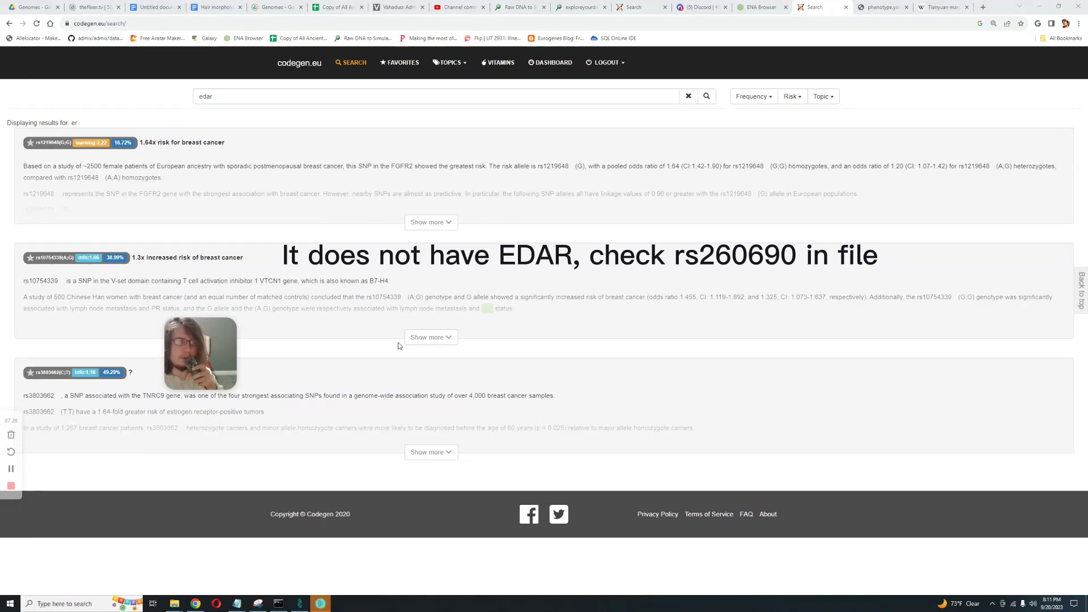
Switch to Admixture Studio and run the Eurogenes K13 Original calculator on the Tianyuan raw data file
click(320, 604)
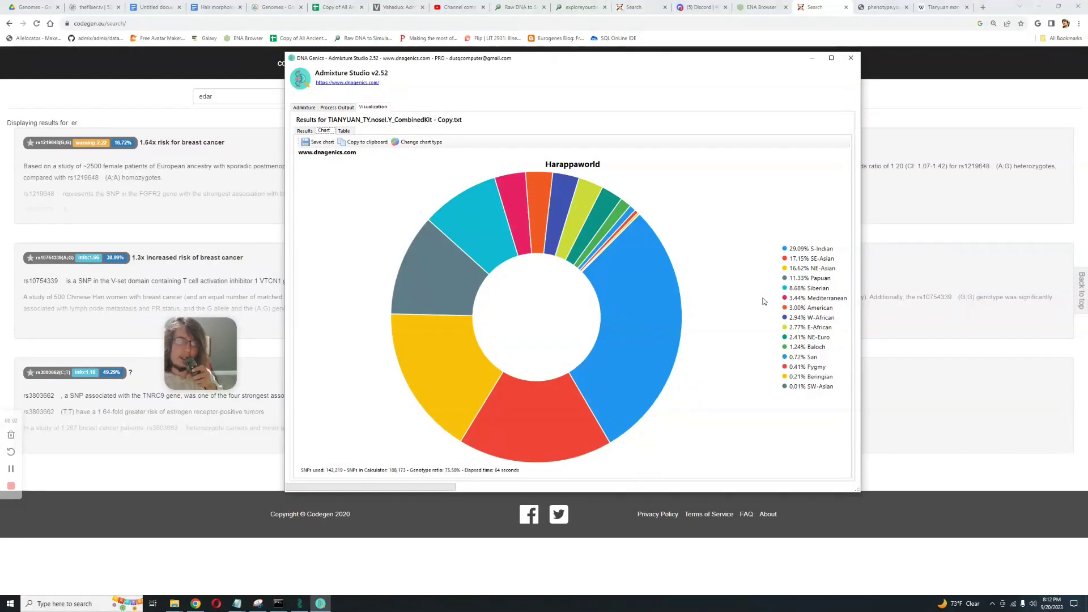
click(303, 108)
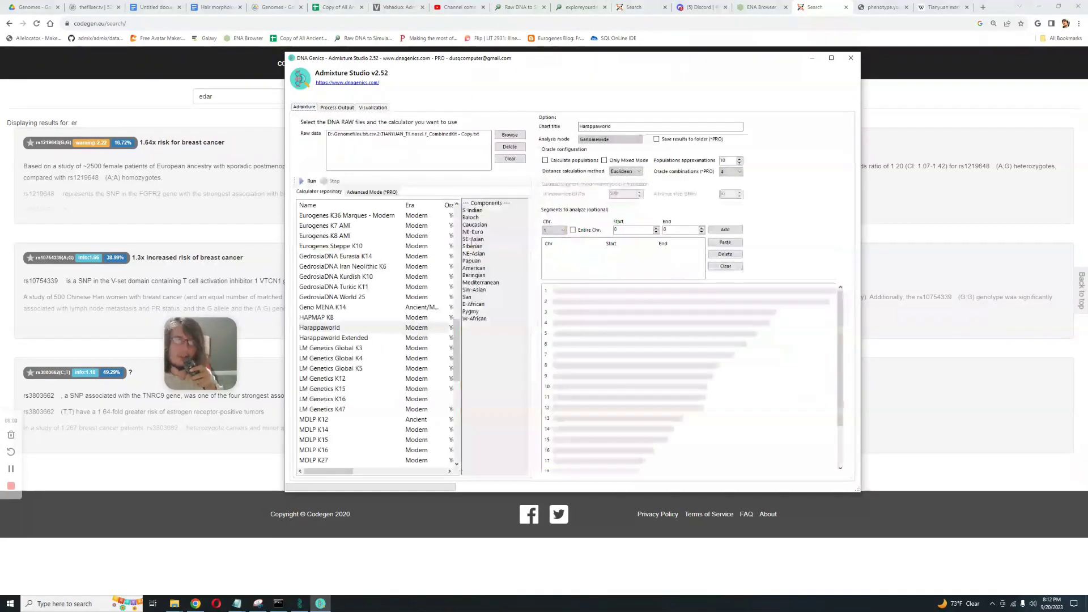
scroll(409, 332, down, 4)
scroll(403, 324, up, 8)
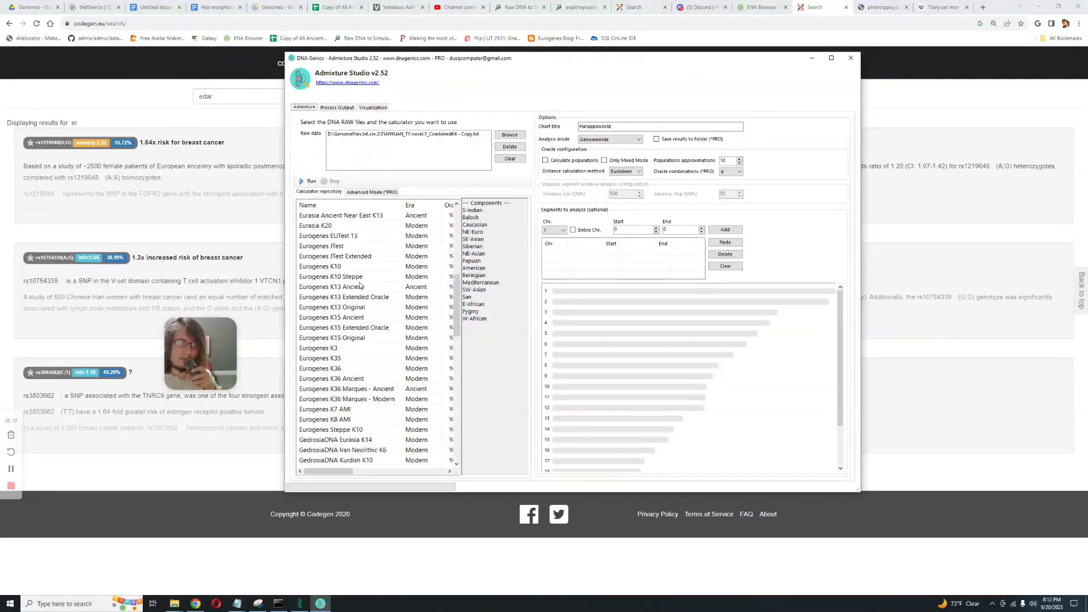
click(364, 289)
click(354, 309)
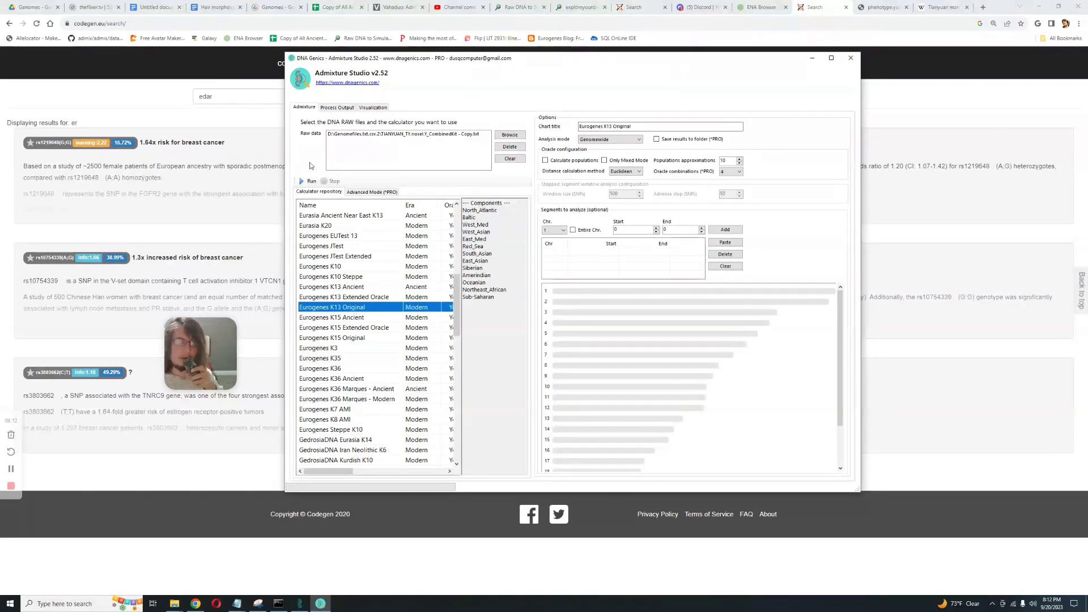
click(311, 180)
Open the established topics list on codegen.eu in Chrome and check the coronary heart disease and brain aneurysm score pages, returning to the list
click(239, 229)
click(448, 63)
click(460, 95)
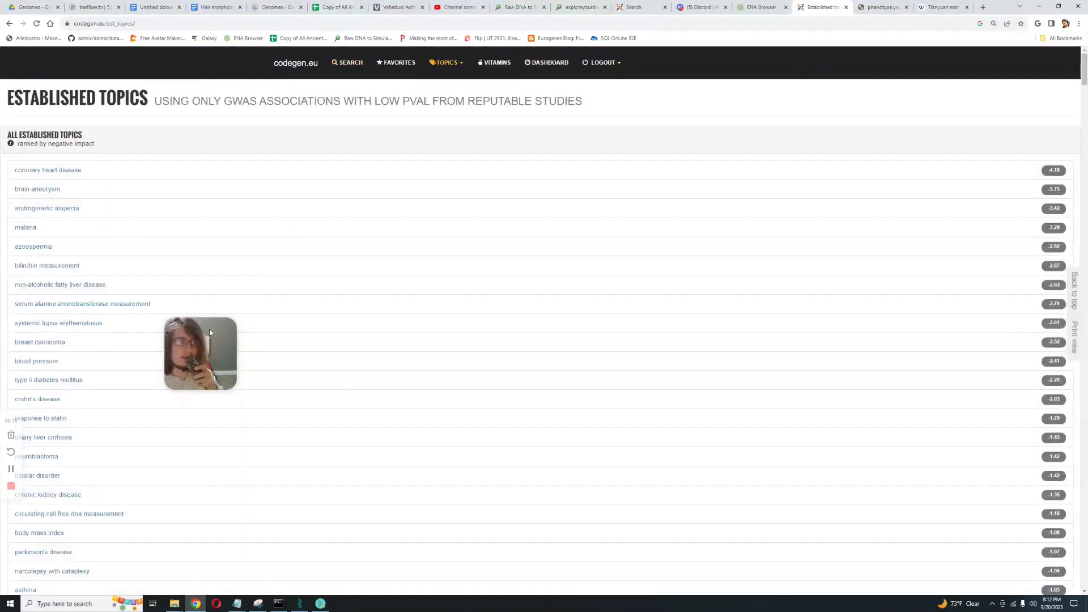
click(58, 171)
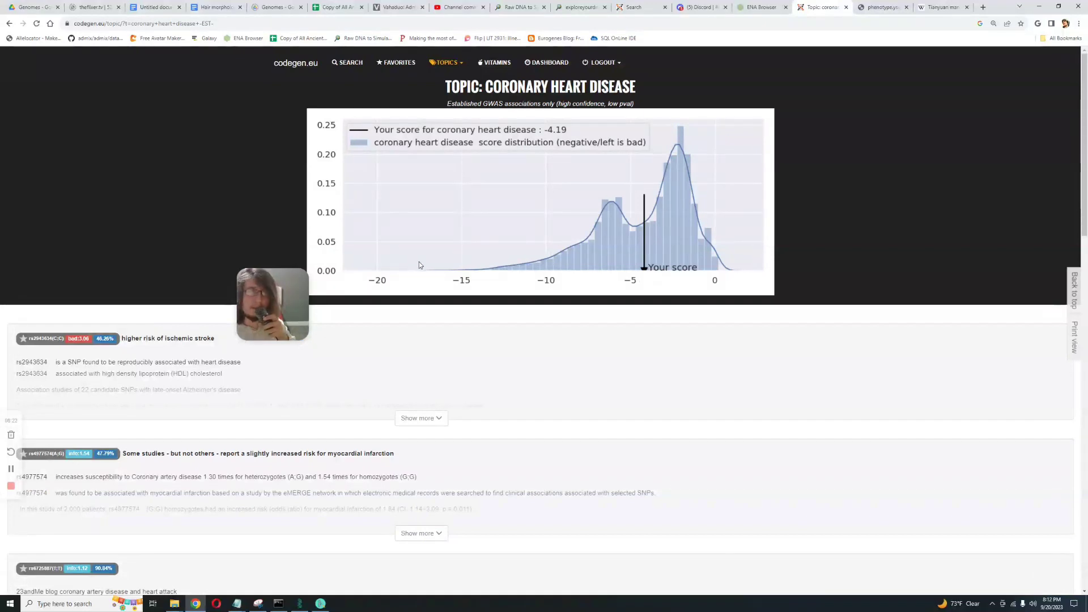
key(alt+Left)
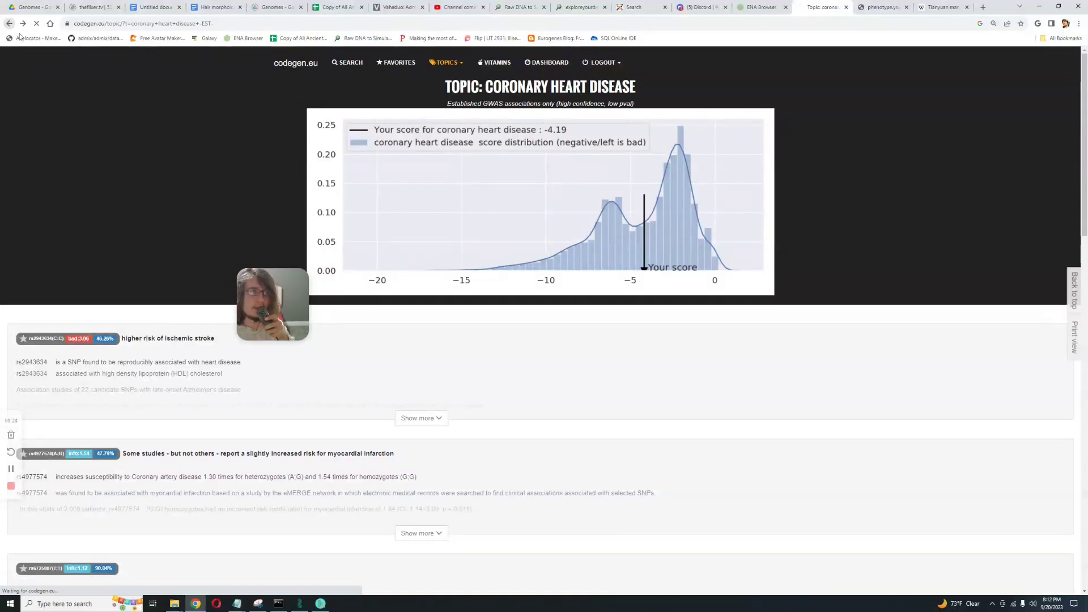
click(49, 190)
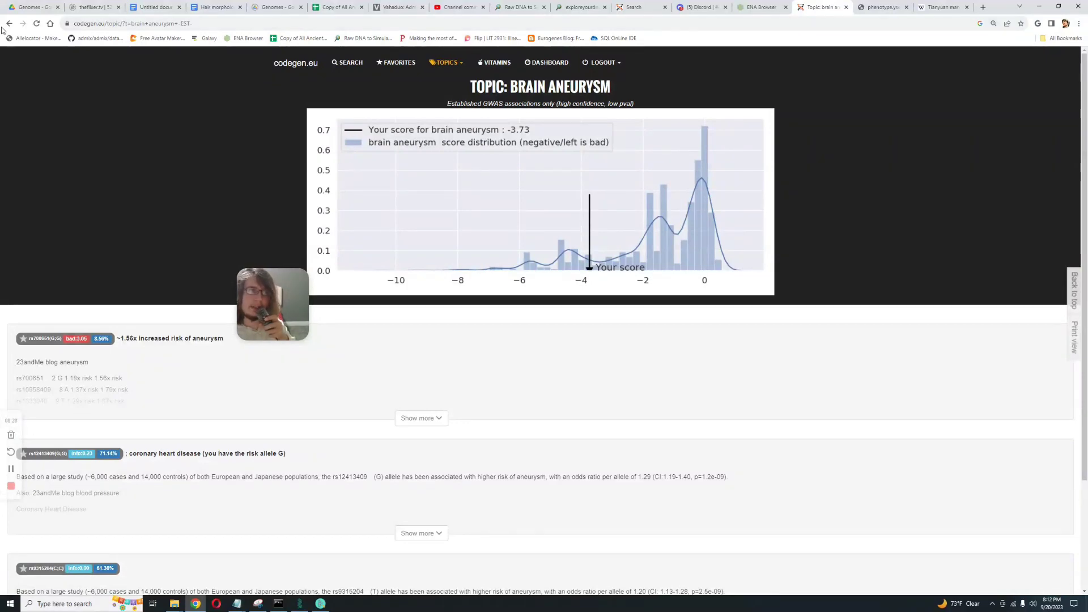
click(9, 23)
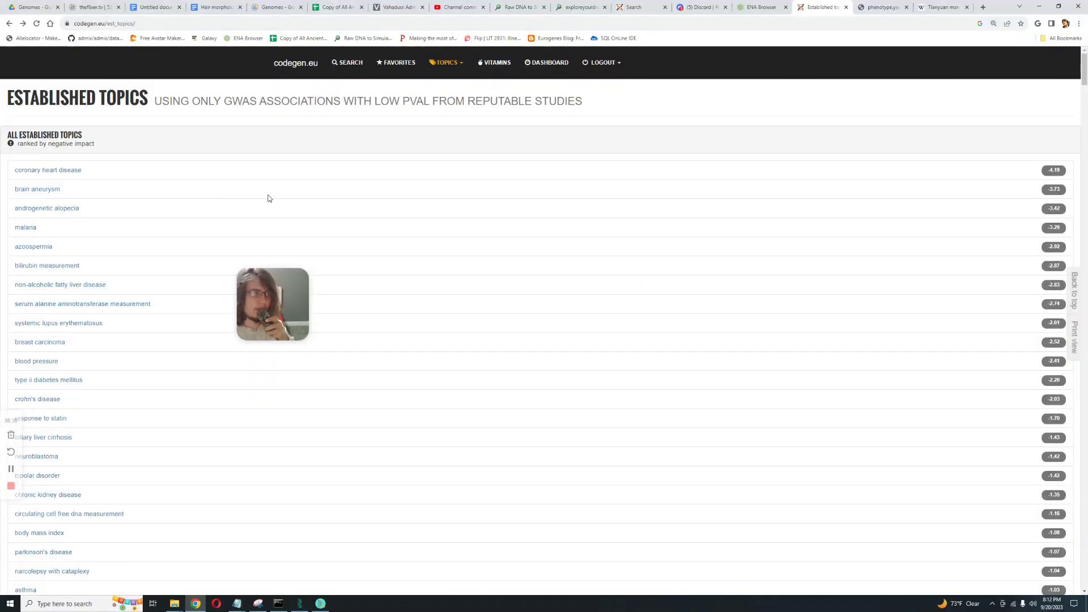
Review the Eurogenes K13 Original chart in Admixture Studio and run the MDLP World Ancient Roots K10 calculator on the same file
key(alt+Tab)
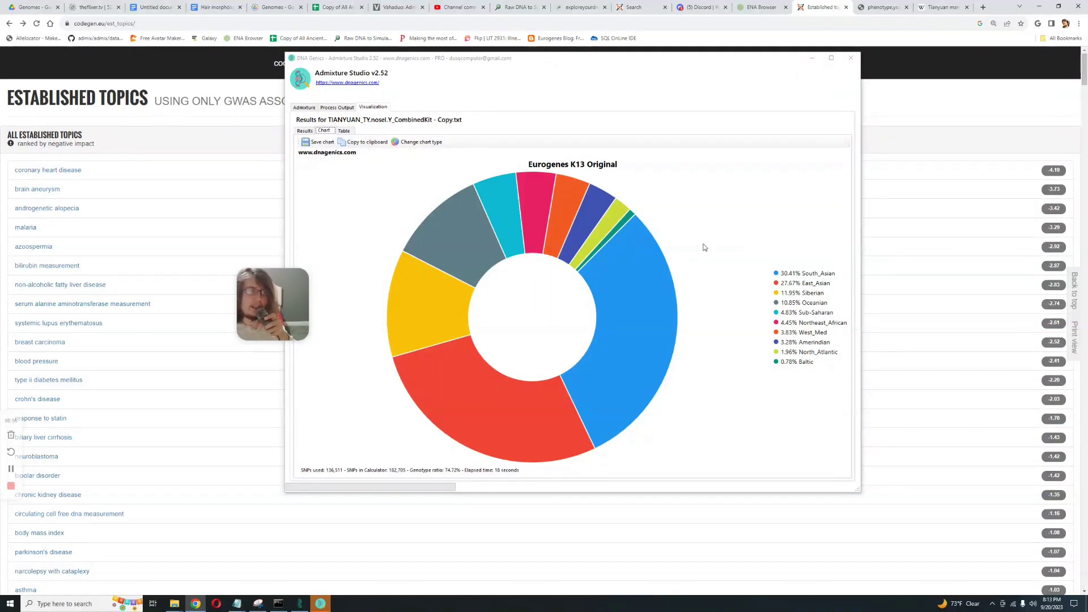
click(304, 107)
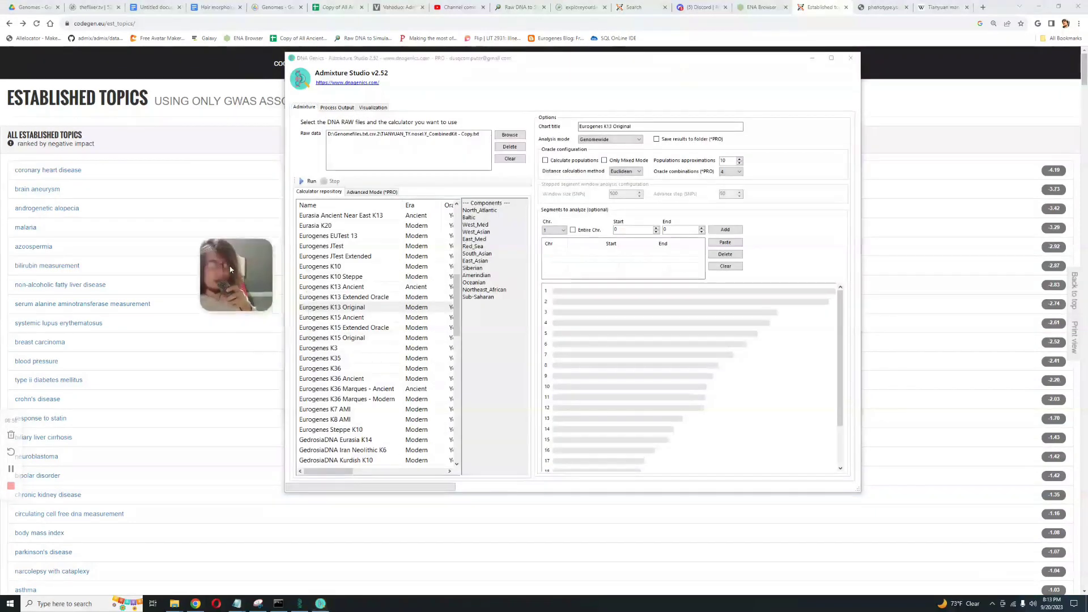
scroll(428, 380, down, 4)
scroll(428, 380, down, 12)
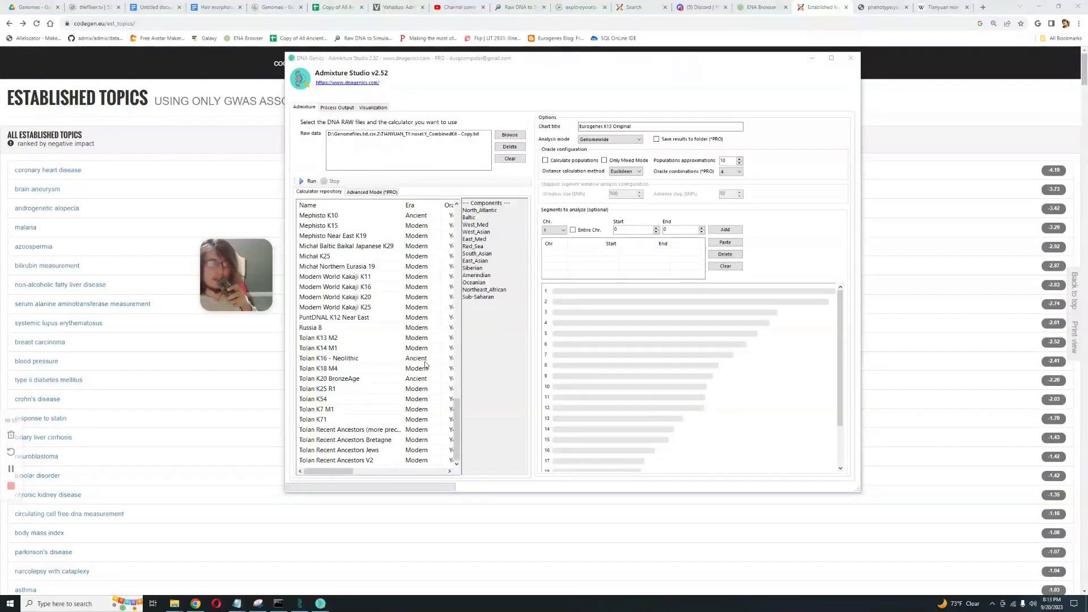
scroll(431, 362, up, 1)
scroll(426, 364, up, 2)
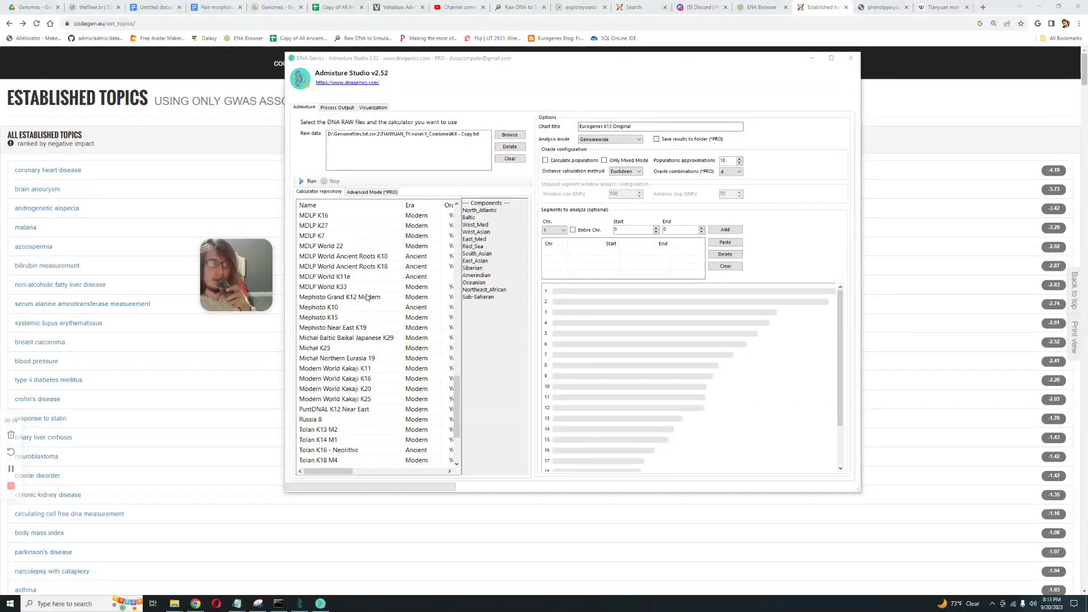
click(354, 258)
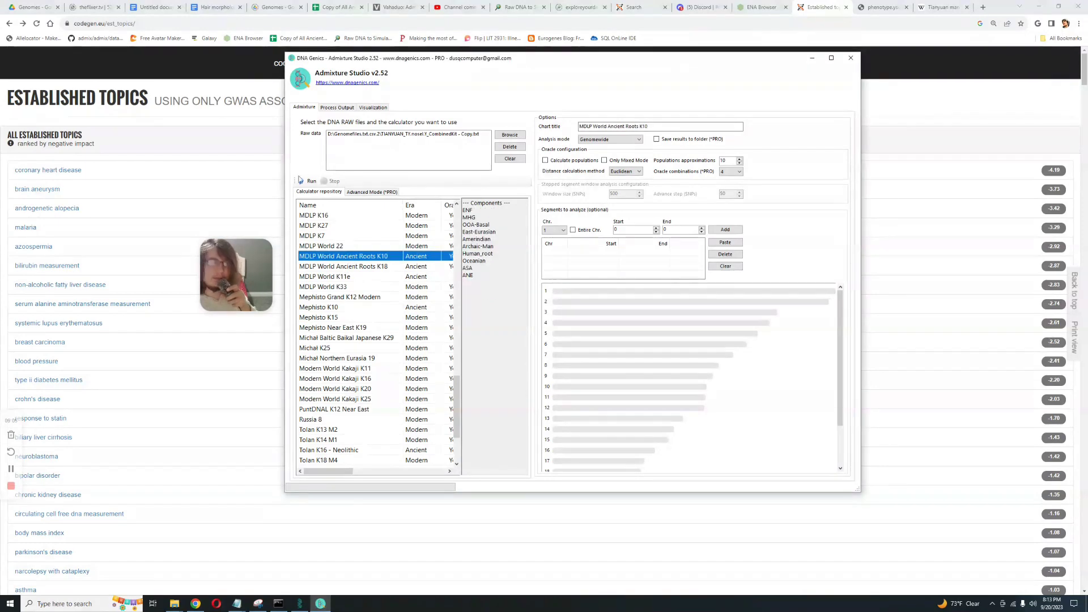
click(303, 183)
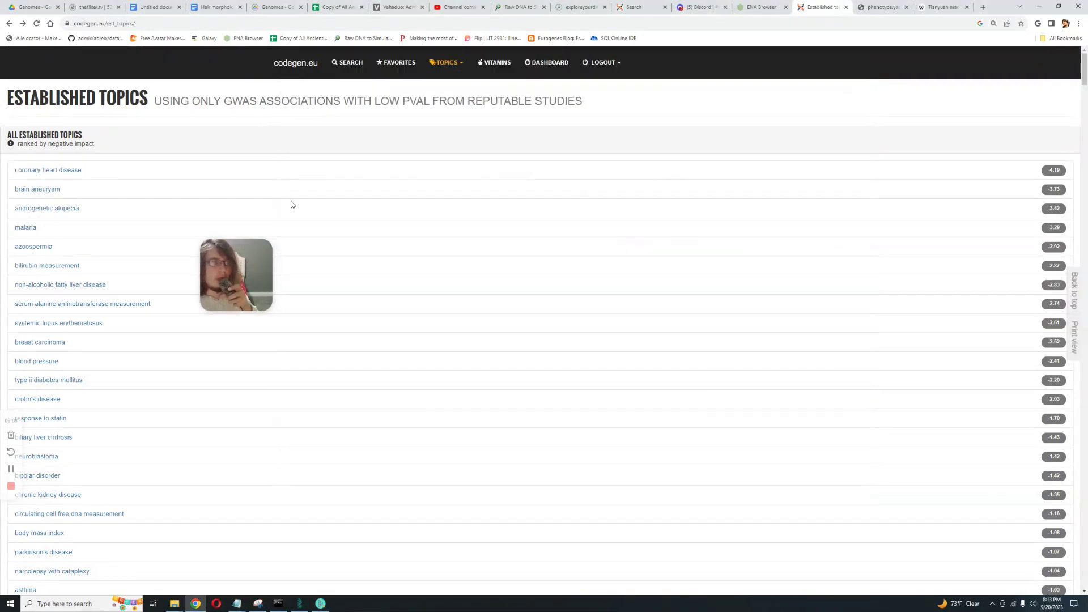
Examine the type II diabetes mellitus score and its SNP entries on codegen.eu, and return to the established topics list
scroll(164, 252, down, 2)
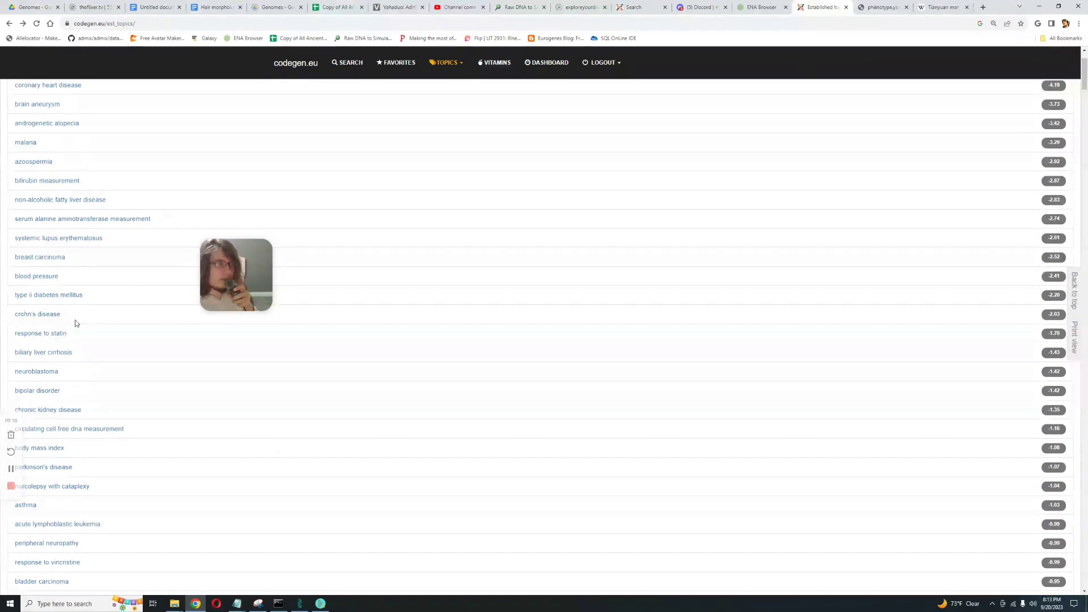
click(54, 296)
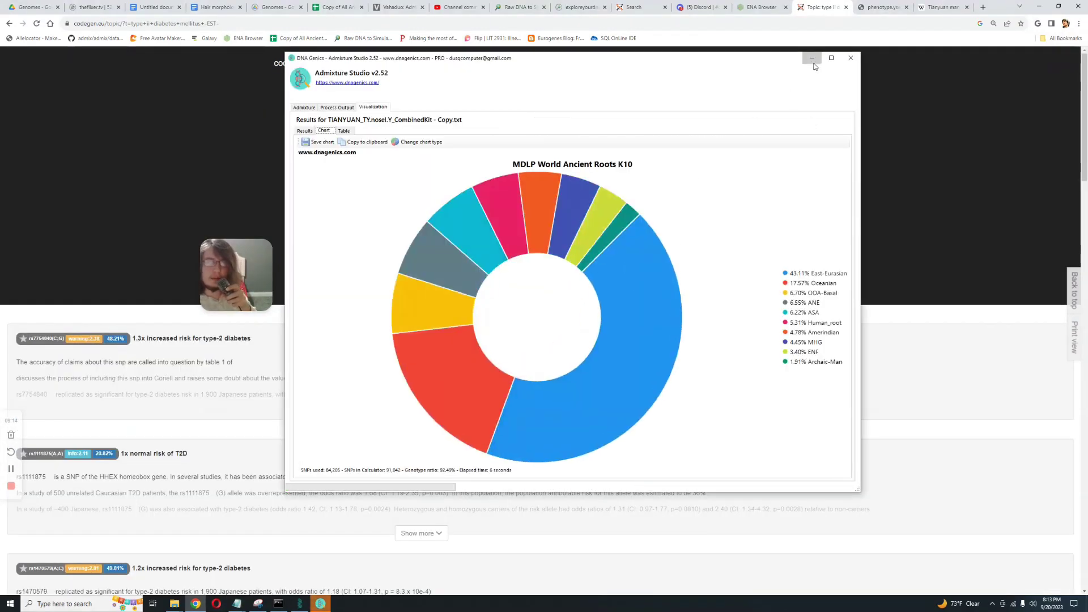
click(668, 253)
scroll(565, 307, down, 15)
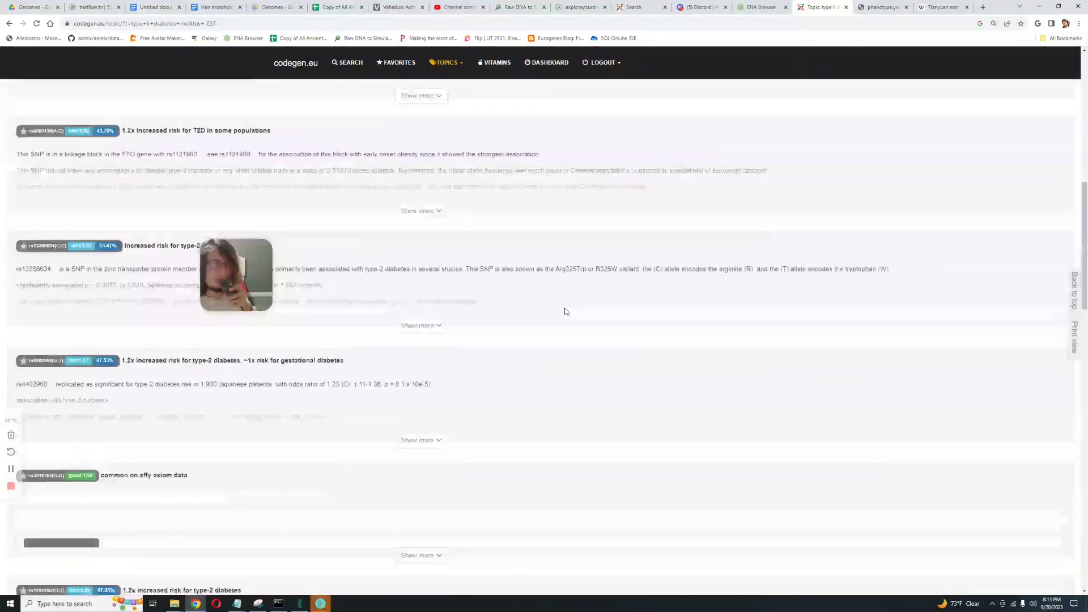
key(Home)
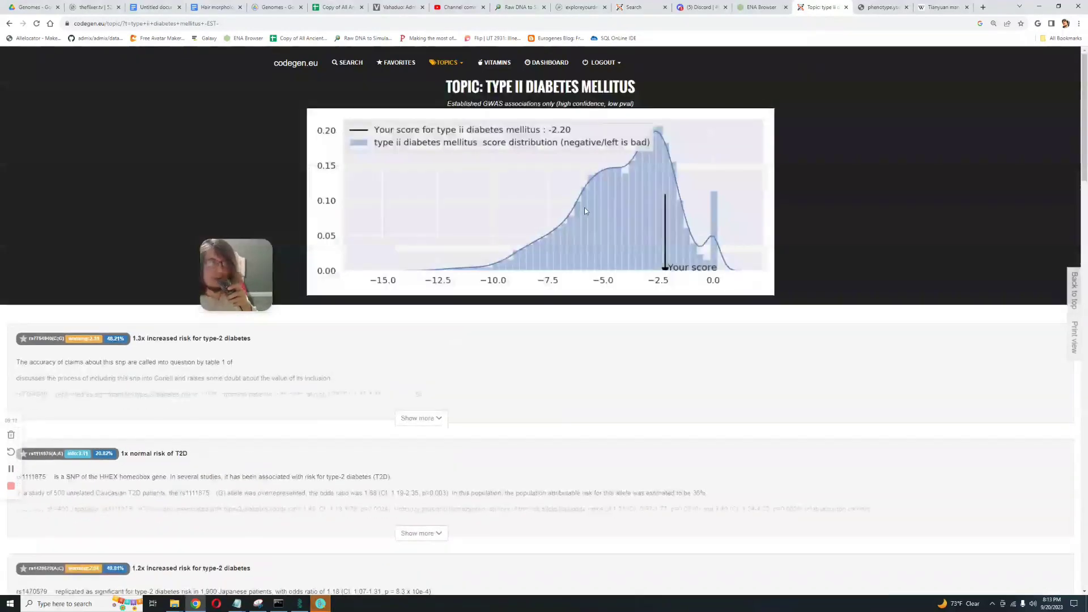
click(10, 25)
Review the MDLP World Ancient Roots K10 results in Admixture Studio as a results list, component table and chart
key(alt+Tab)
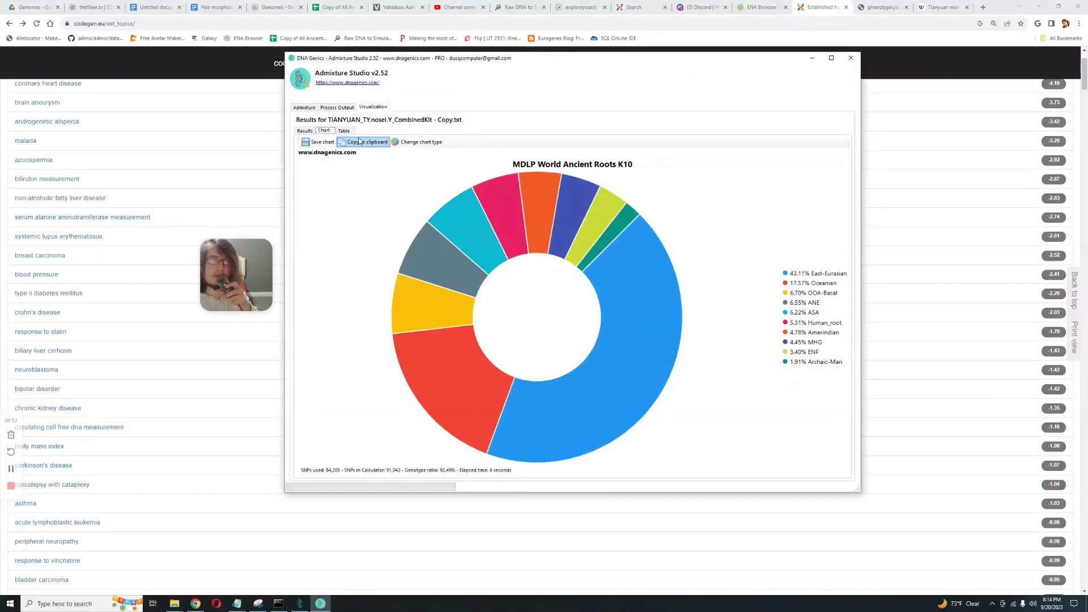
click(314, 108)
click(371, 108)
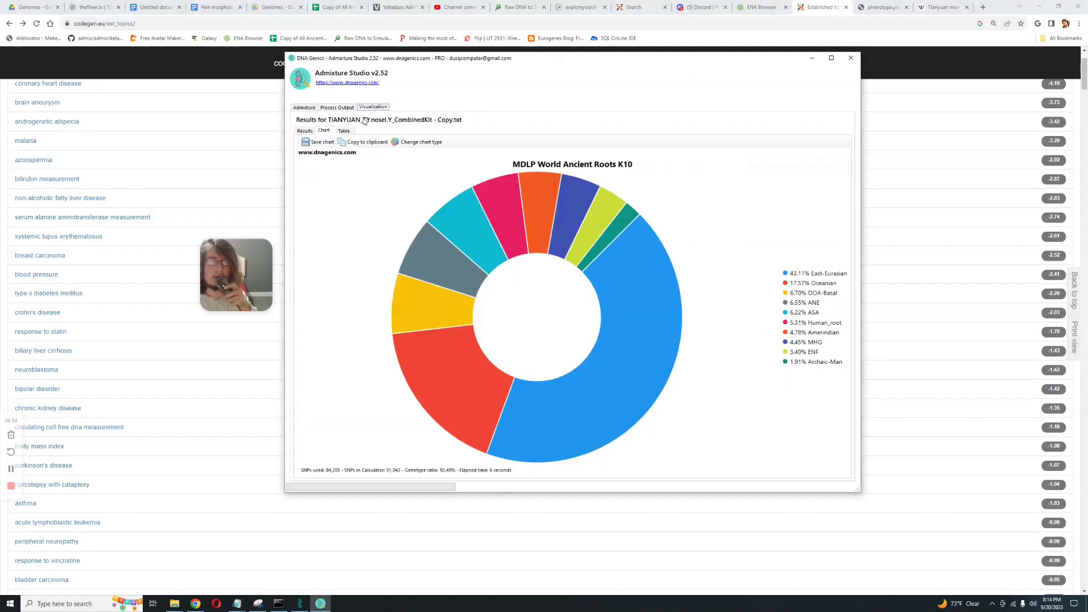
click(344, 131)
click(311, 131)
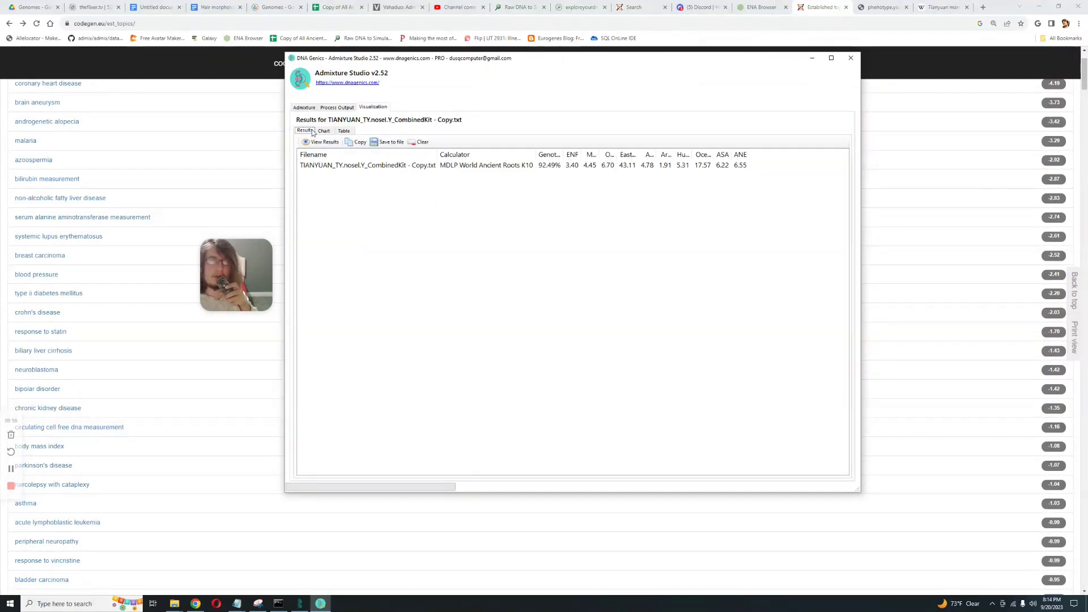
click(351, 131)
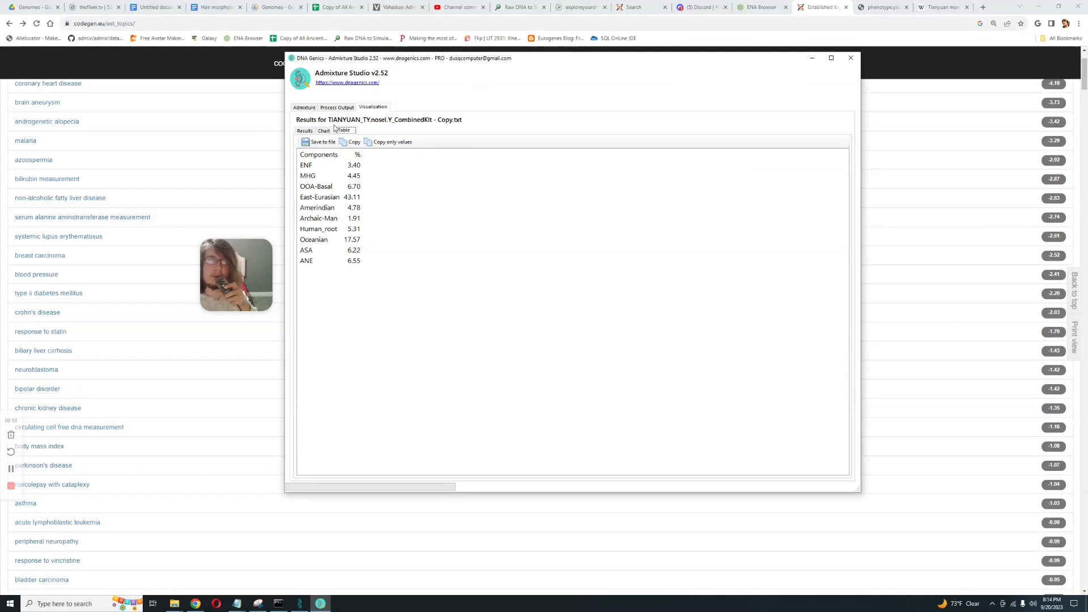
click(332, 131)
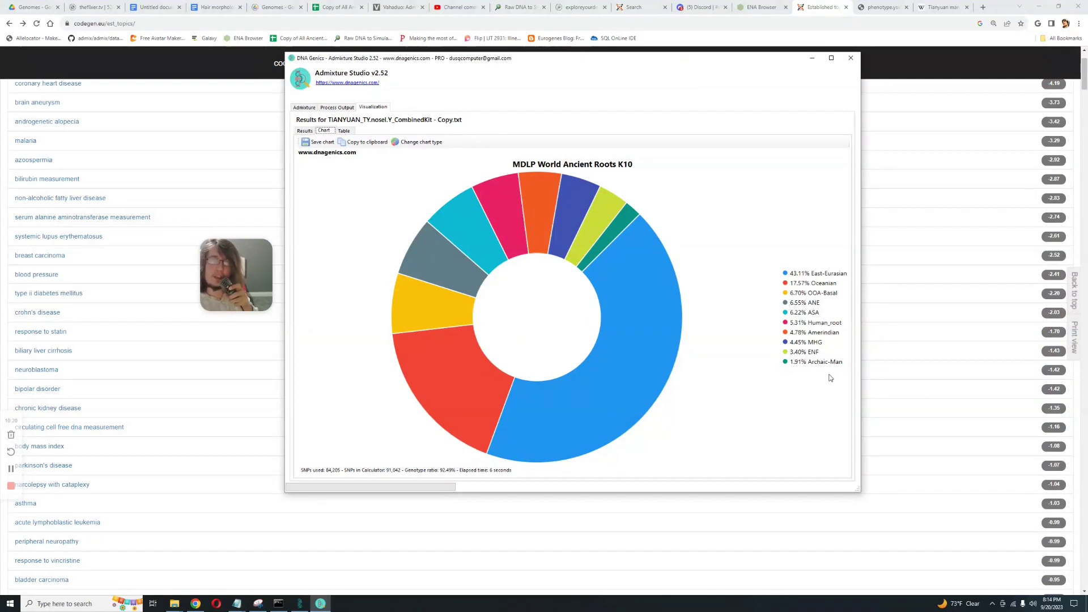
Choose the East Sea K12 calculator and run it on the Tianyuan raw data file
click(304, 107)
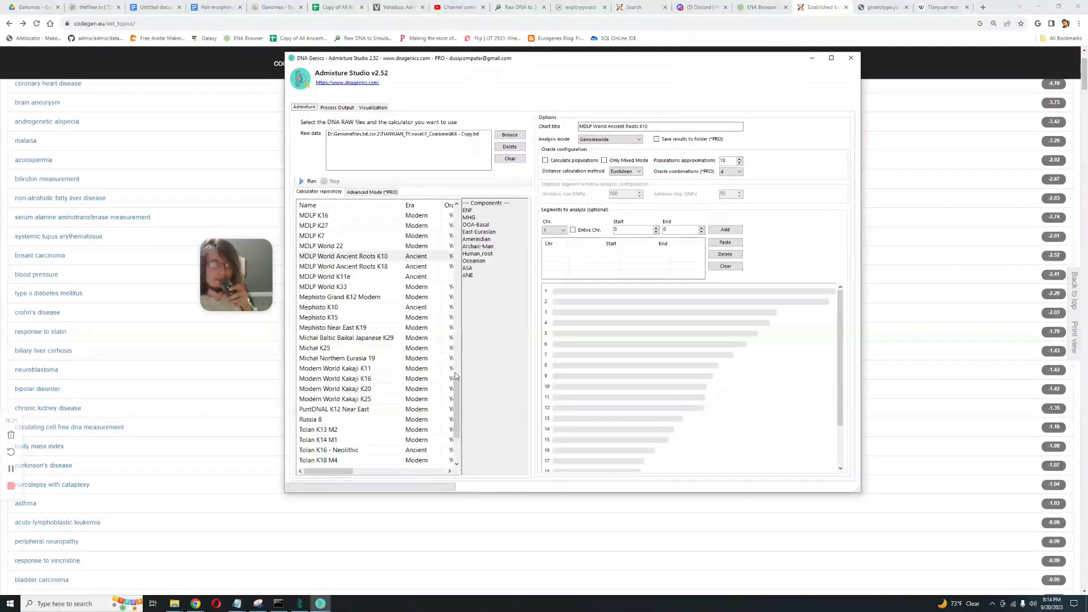
scroll(428, 363, up, 15)
scroll(424, 357, up, 2)
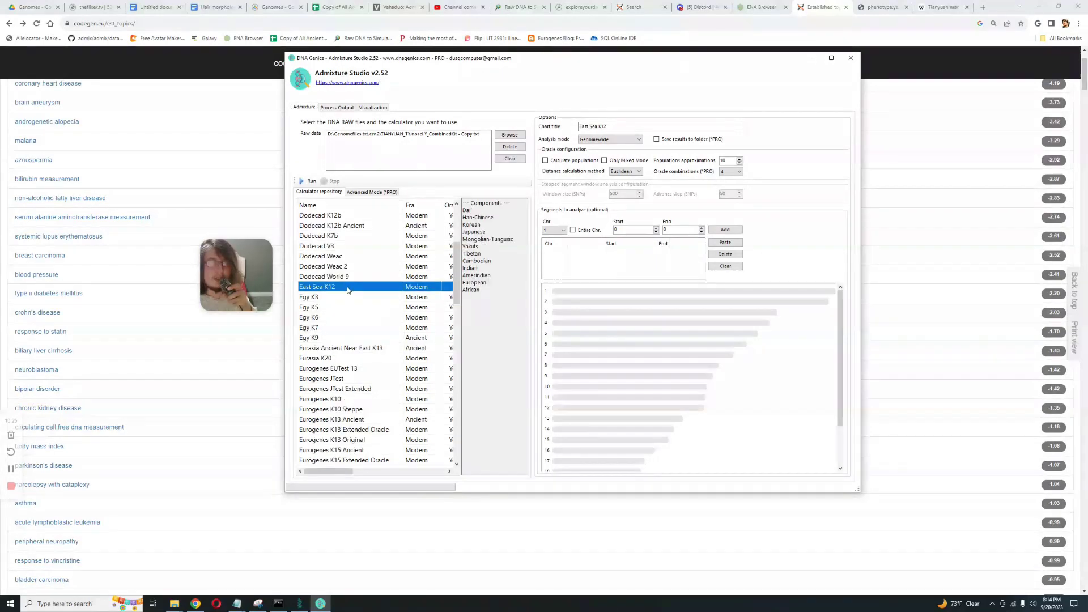
click(419, 286)
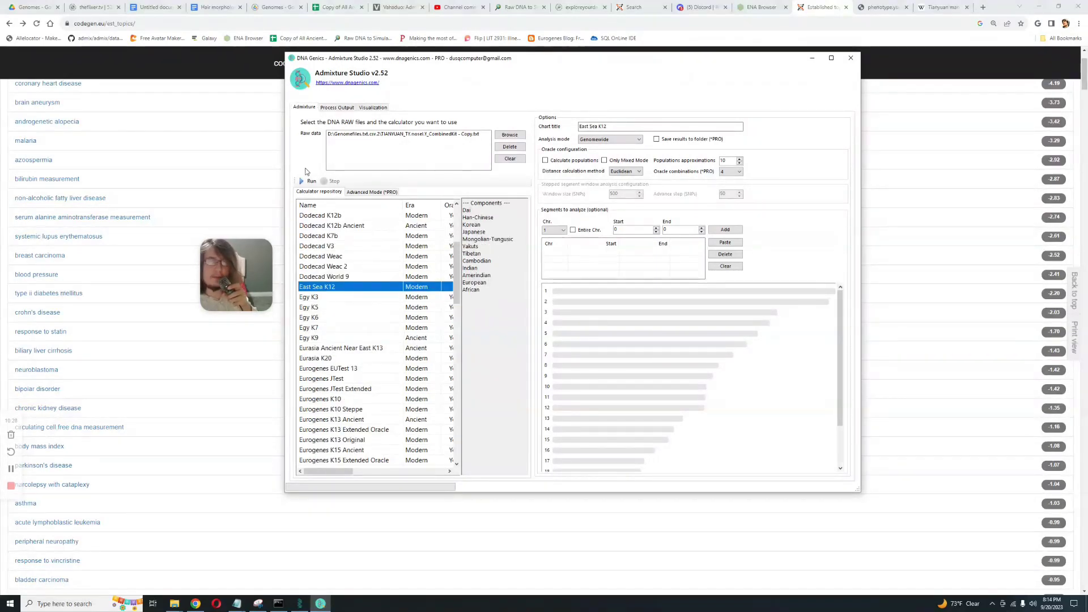
click(302, 182)
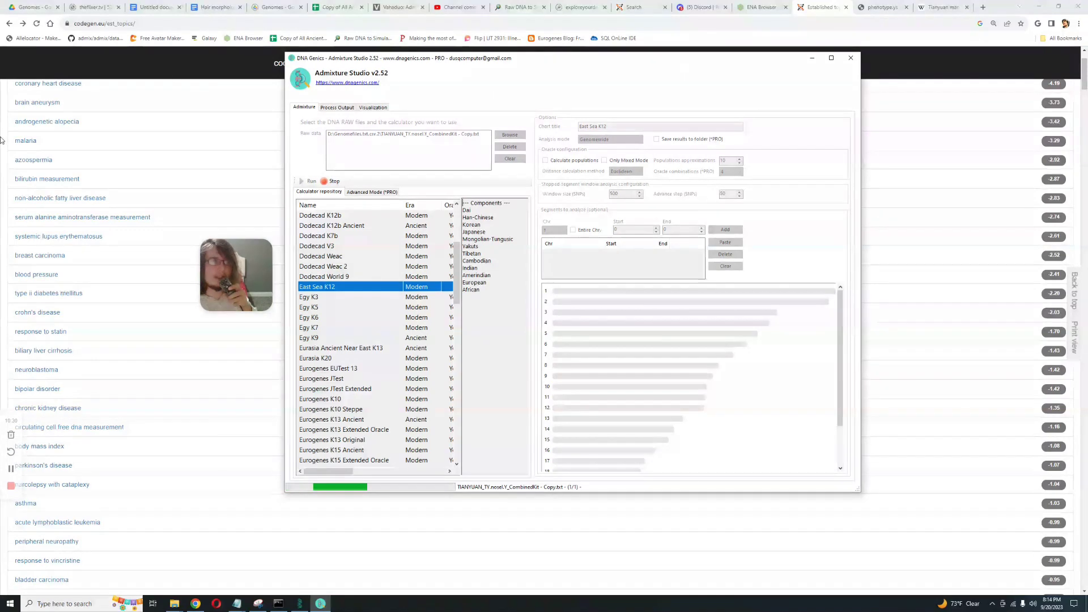
Check the blood pressure and bipolar disorder score pages on codegen.eu, and return to Admixture Studio to review the East Sea K12 chart
click(158, 213)
click(36, 274)
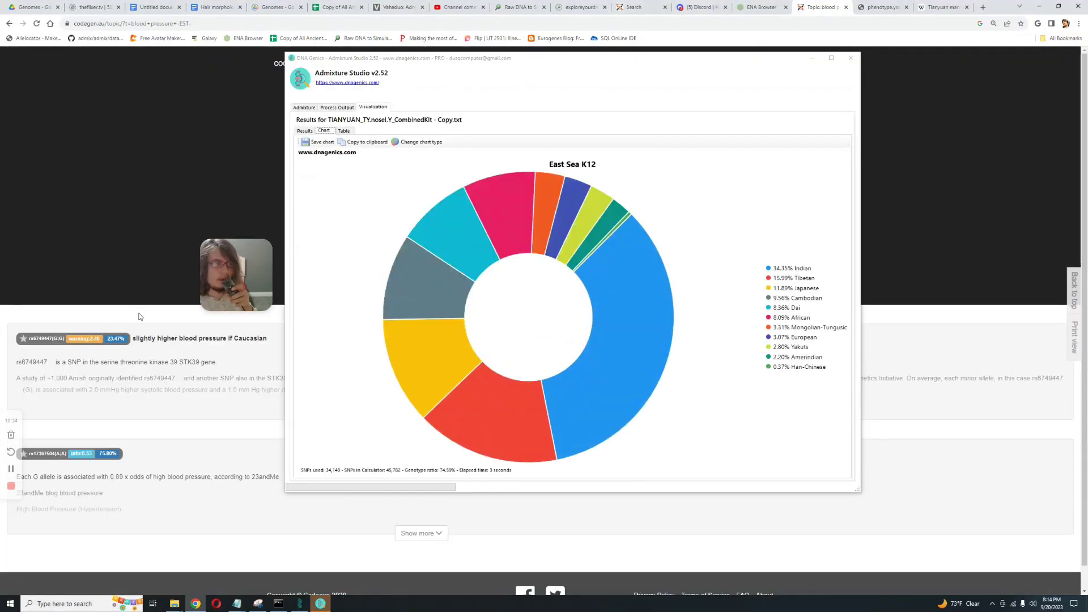
click(138, 319)
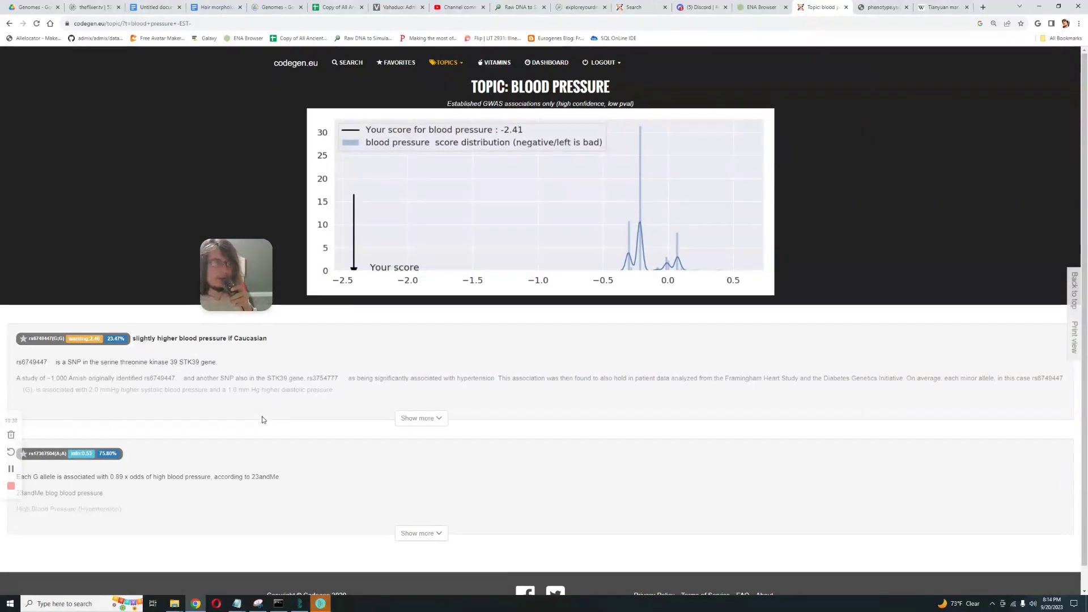
click(9, 23)
scroll(316, 428, down, 1)
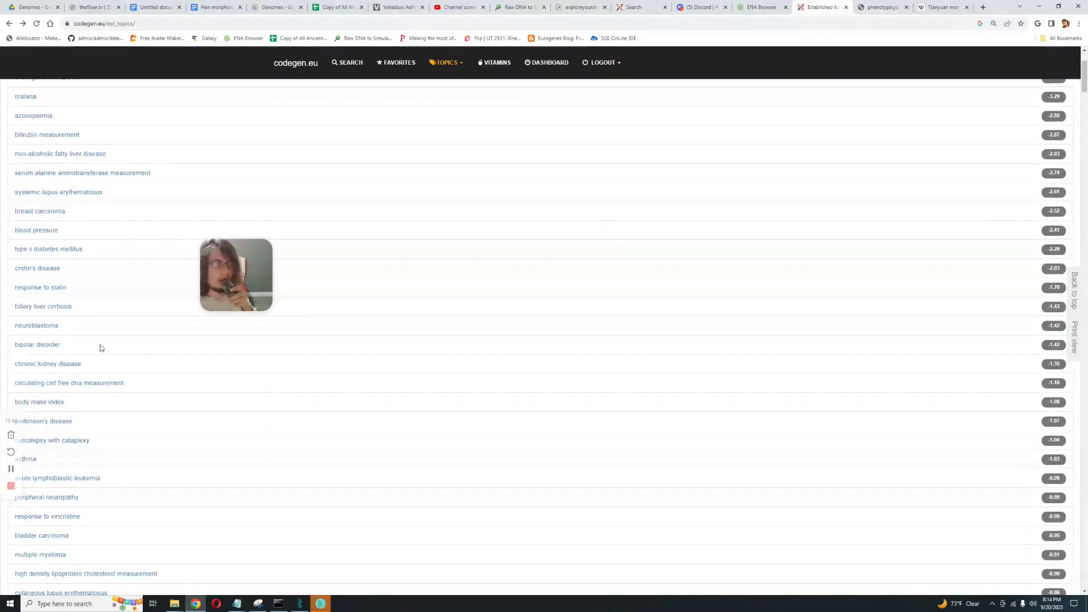
click(49, 345)
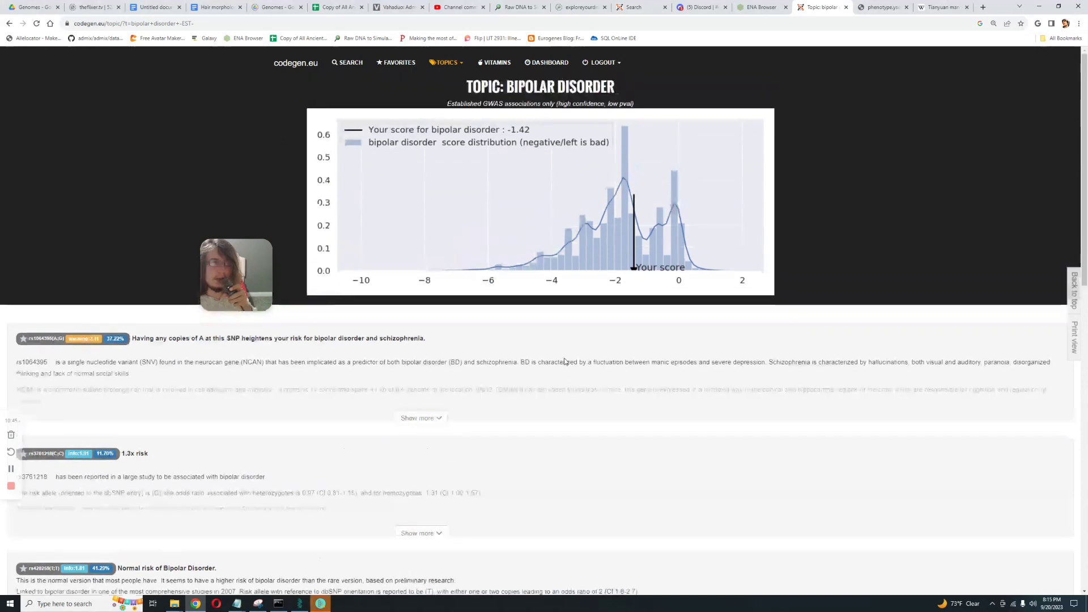
key(alt+Tab)
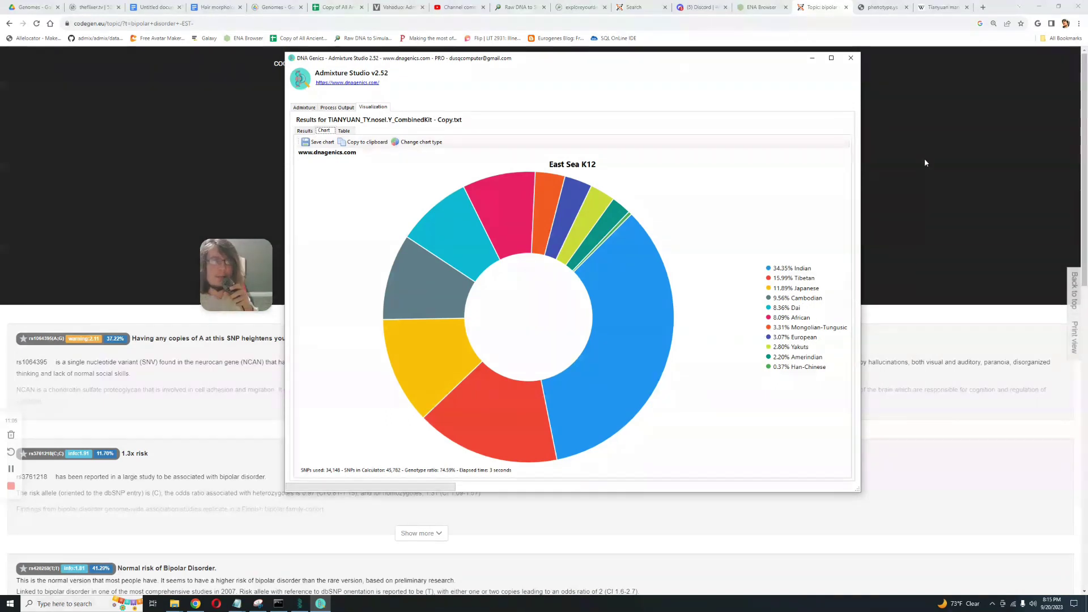
Switch to the Tianyuan man Wikipedia tab in Chrome and load the bookmarked Raw DNA to Simulated G25 tool in it
click(1004, 4)
click(957, 4)
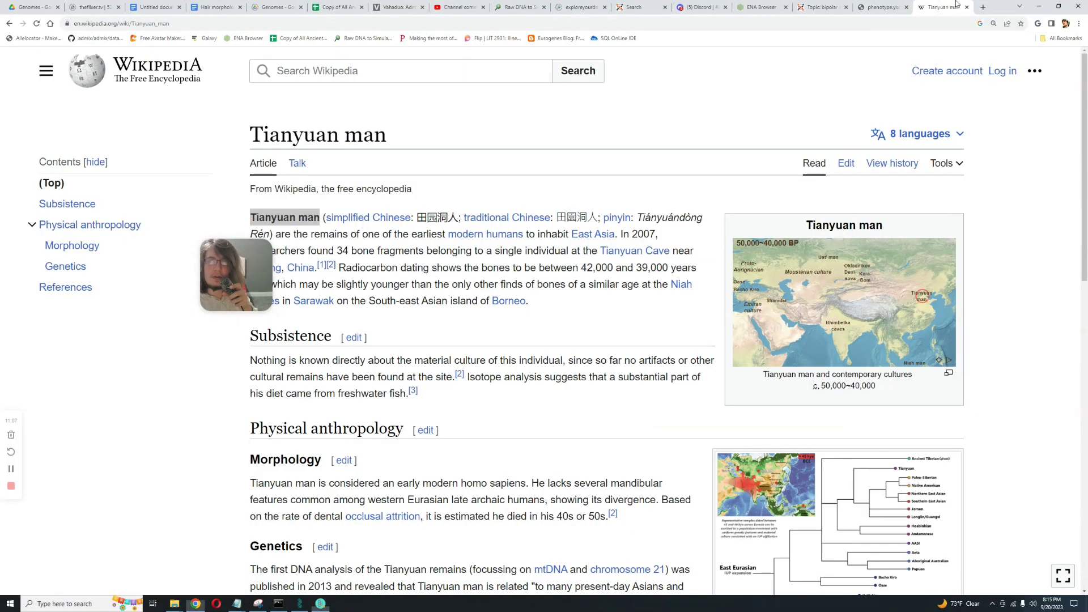
click(362, 40)
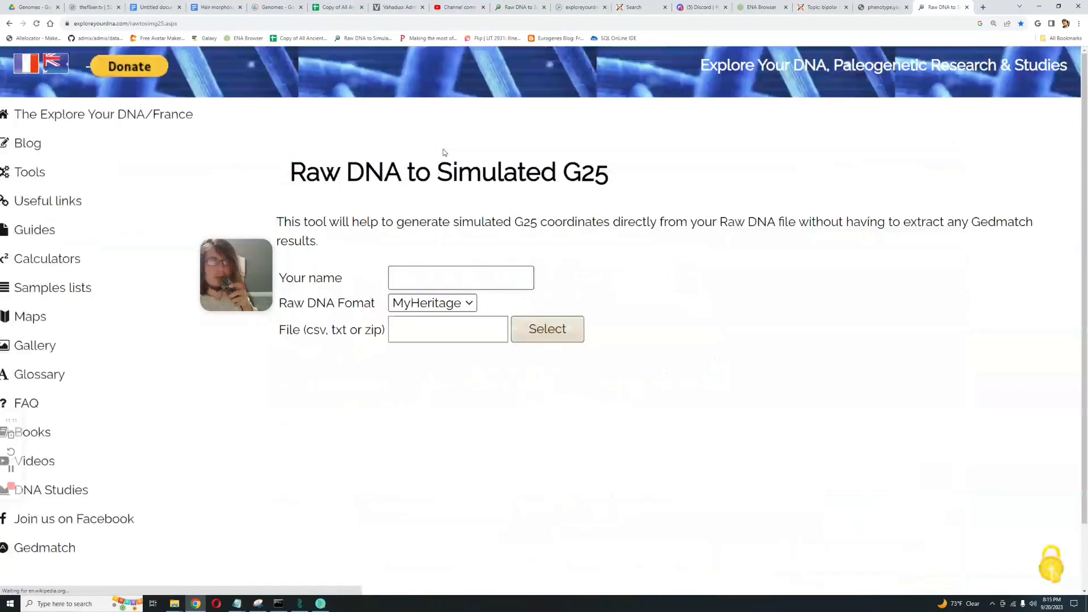
Set the raw DNA format to 23andme and upload the Tianyuan file TIANYUAN_TY.nosel.Y_CombinedKit - Copy.txt from the Genomefiles folder
click(448, 303)
click(452, 336)
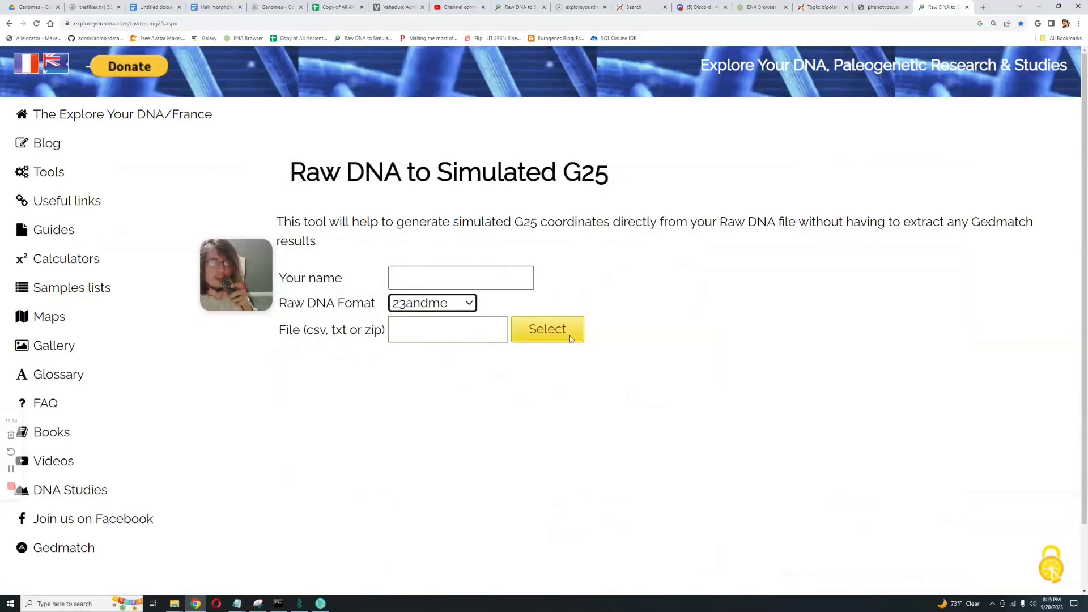
click(570, 335)
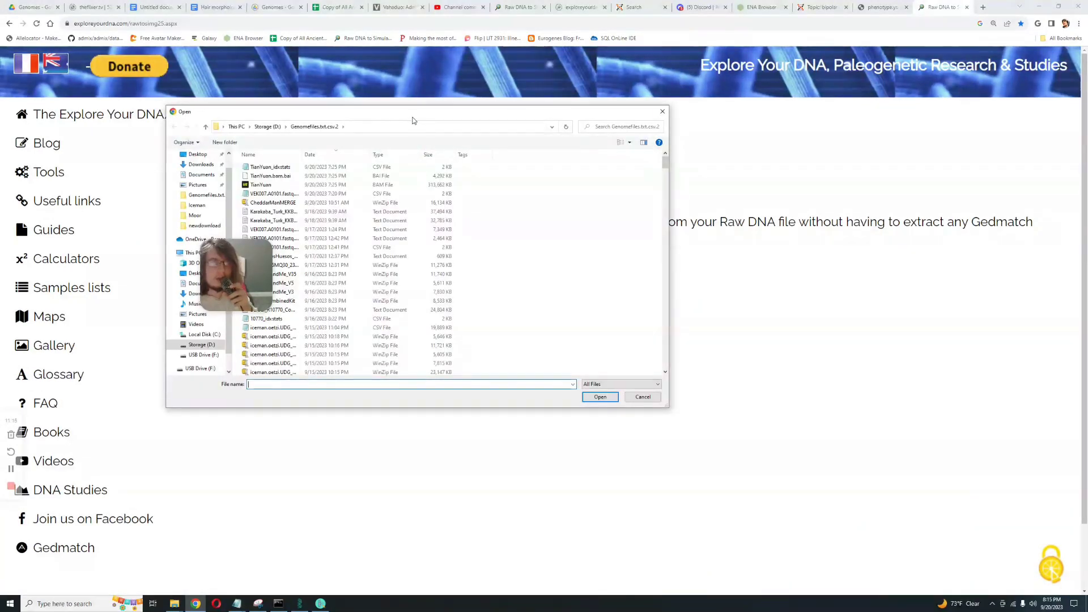
drag(413, 117, 592, 128)
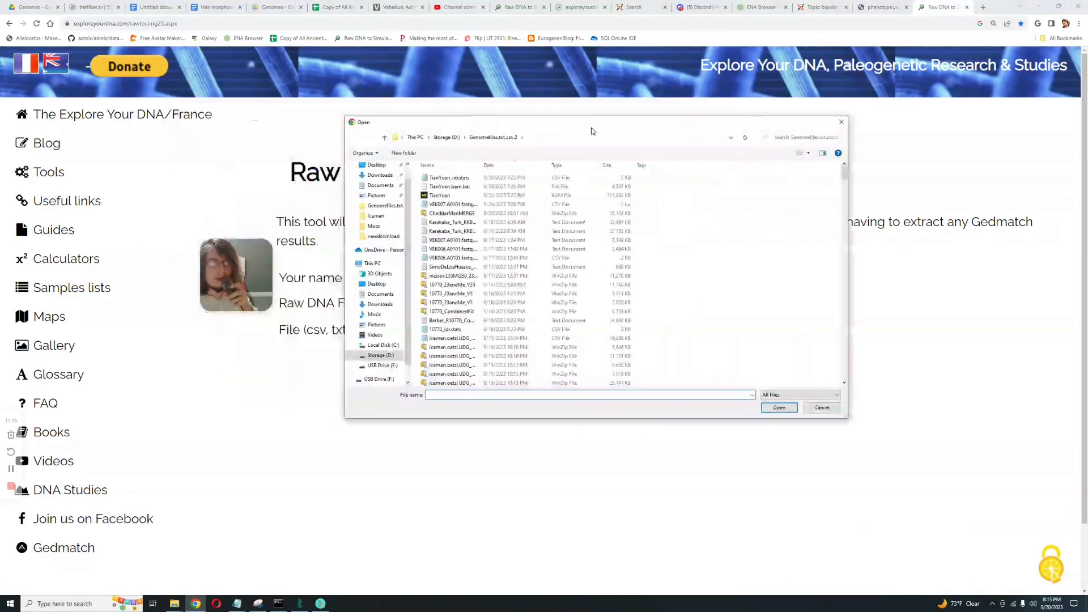
click(809, 136)
text(Tianyu)
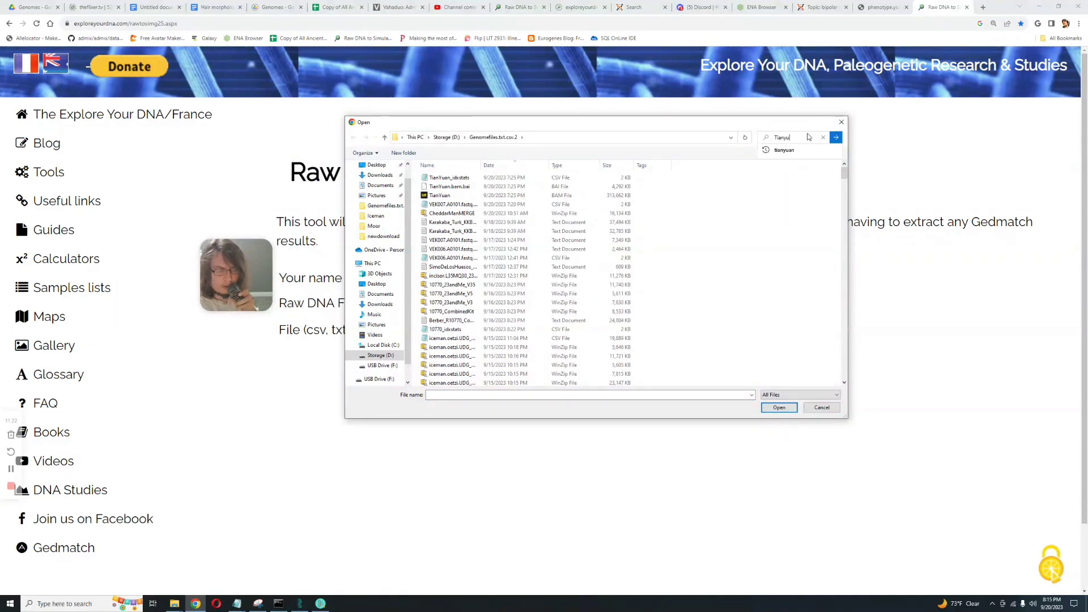
text(an)
key(Return)
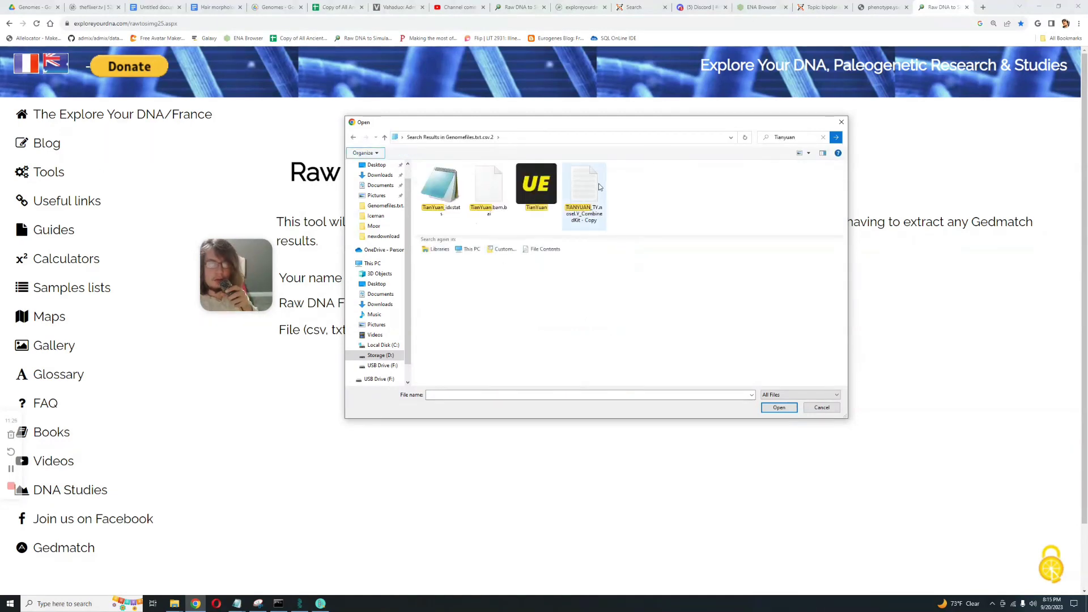
double_click(599, 182)
Enter tianyuan as the sample name and start processing the file into simulated G25 coordinates
click(439, 279)
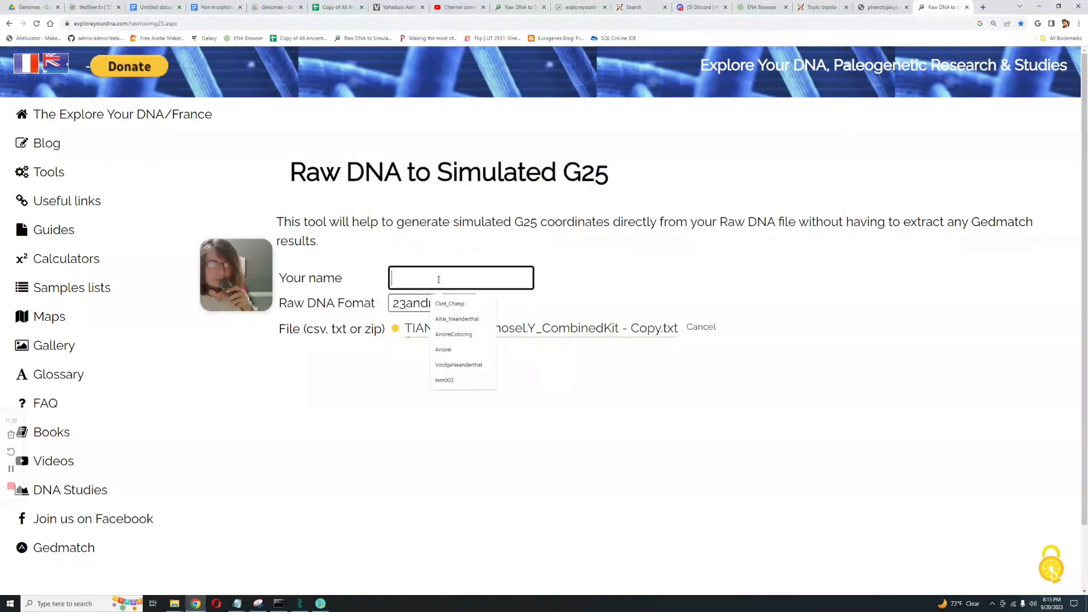
text(tianyuan)
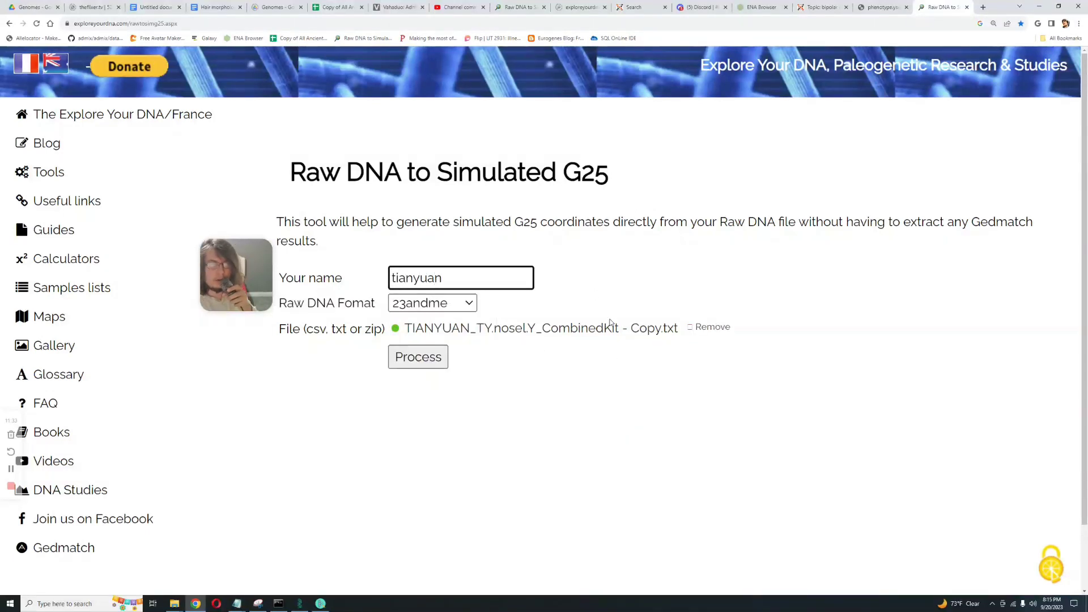
click(417, 356)
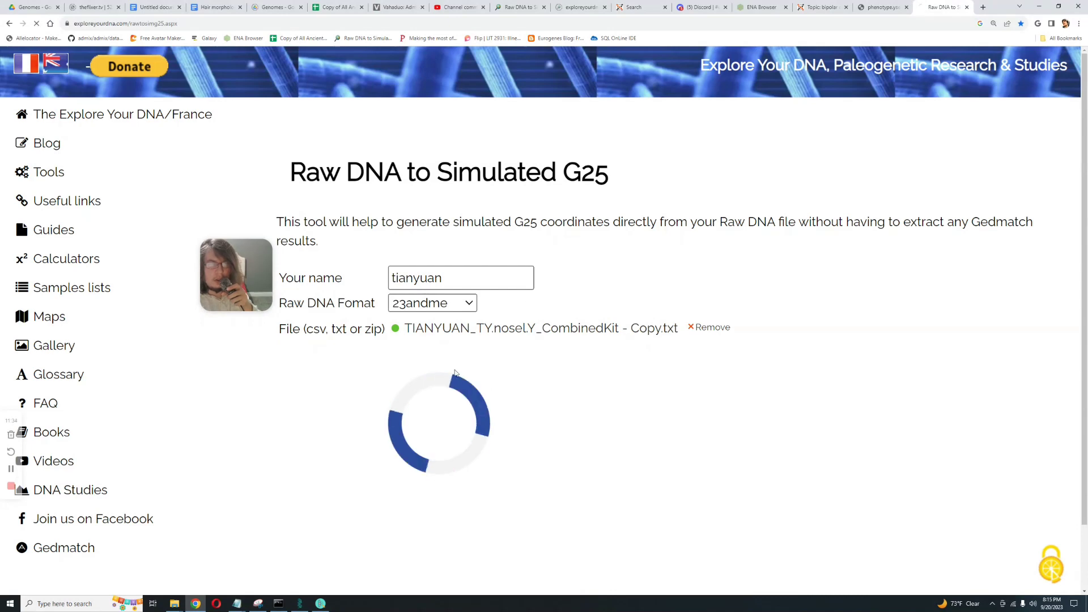
Switch to Admixture Studio, run the Geno MENA K14 calculator on the Tianyuan raw data file and review its chart
click(320, 603)
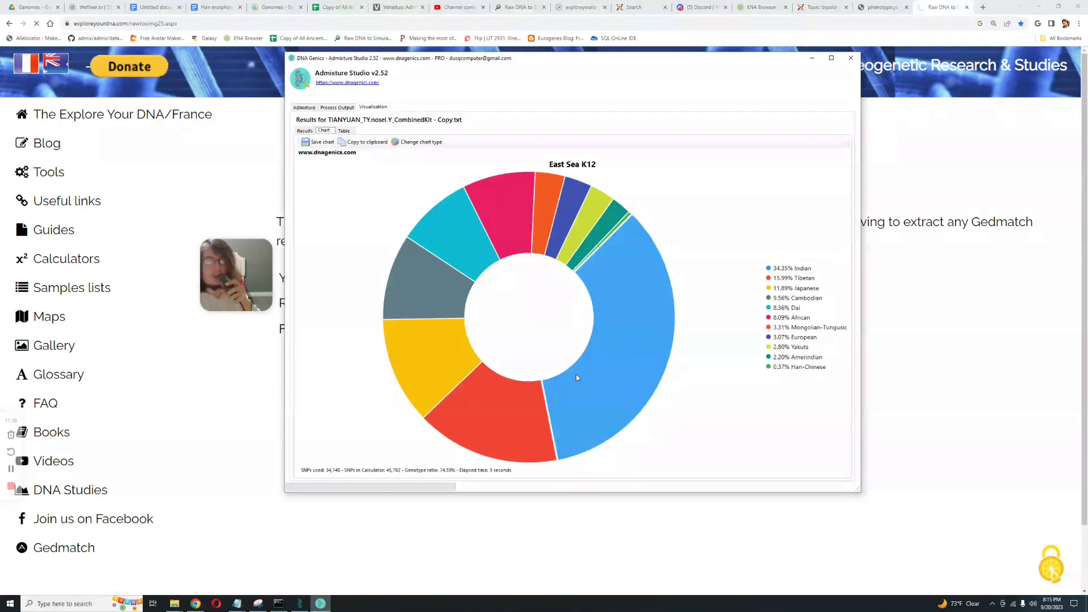
click(308, 109)
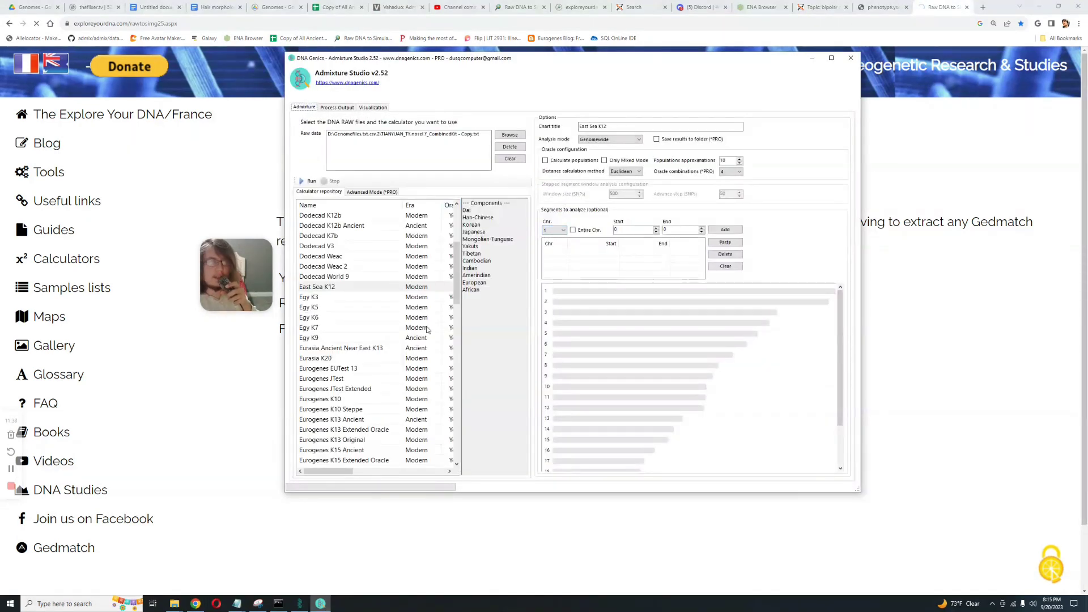
scroll(427, 330, down, 1)
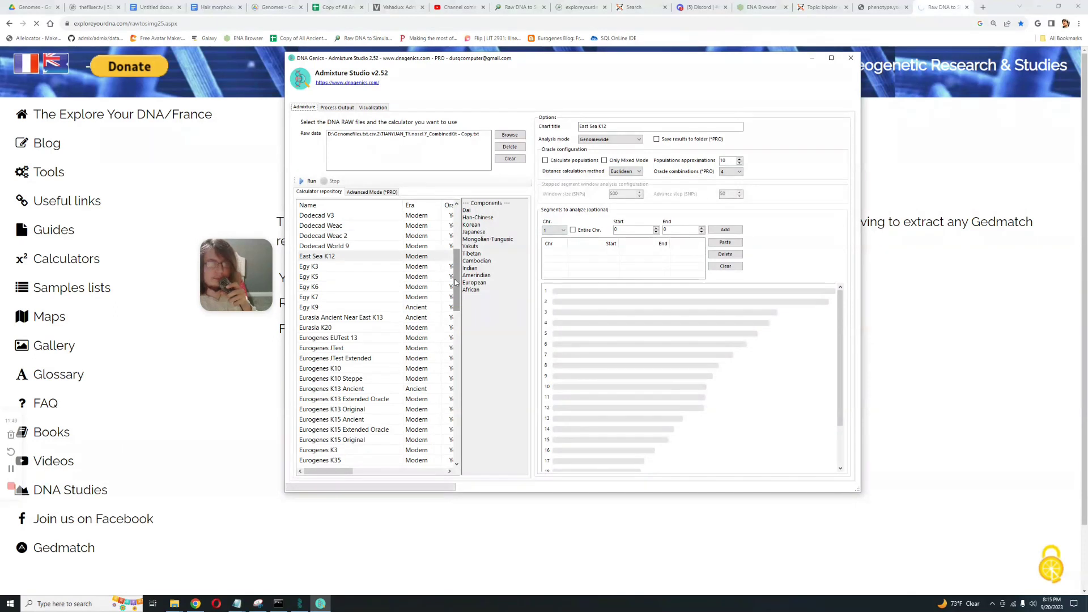
drag(456, 282, 450, 352)
click(326, 309)
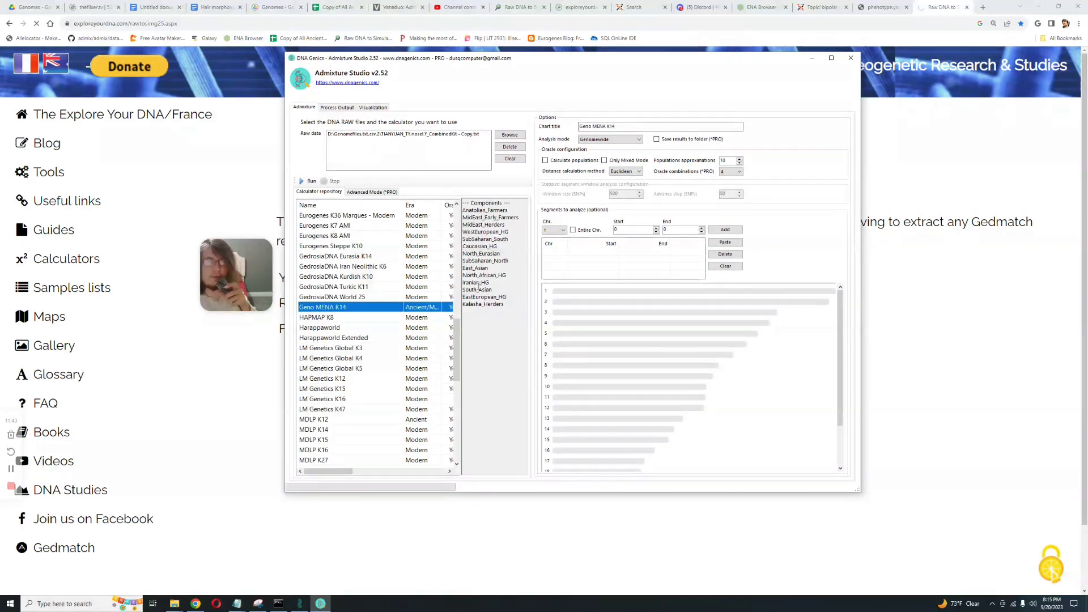
click(312, 181)
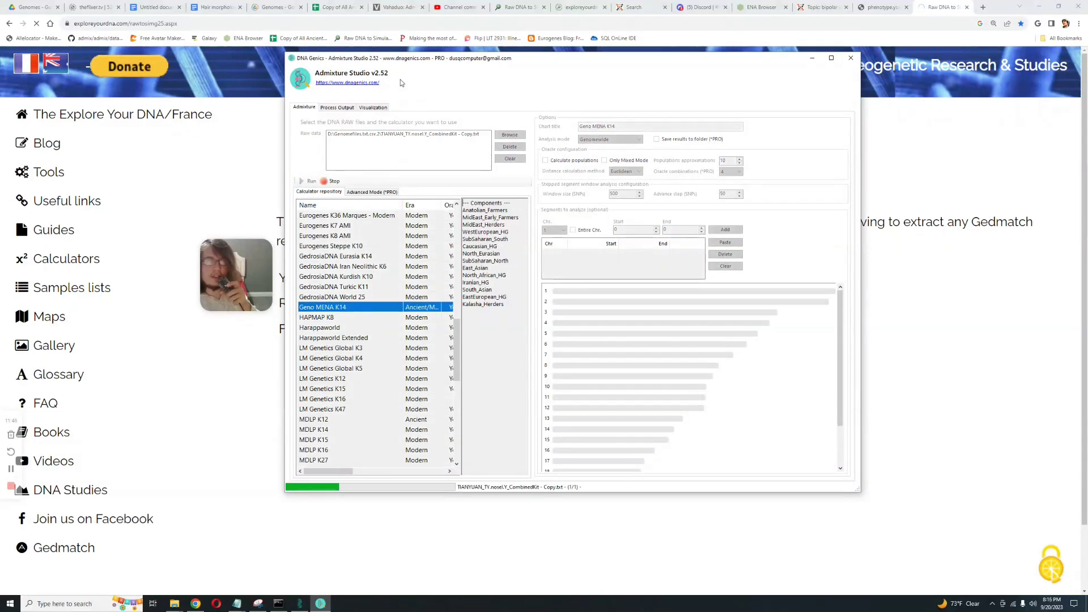
drag(427, 62, 621, 77)
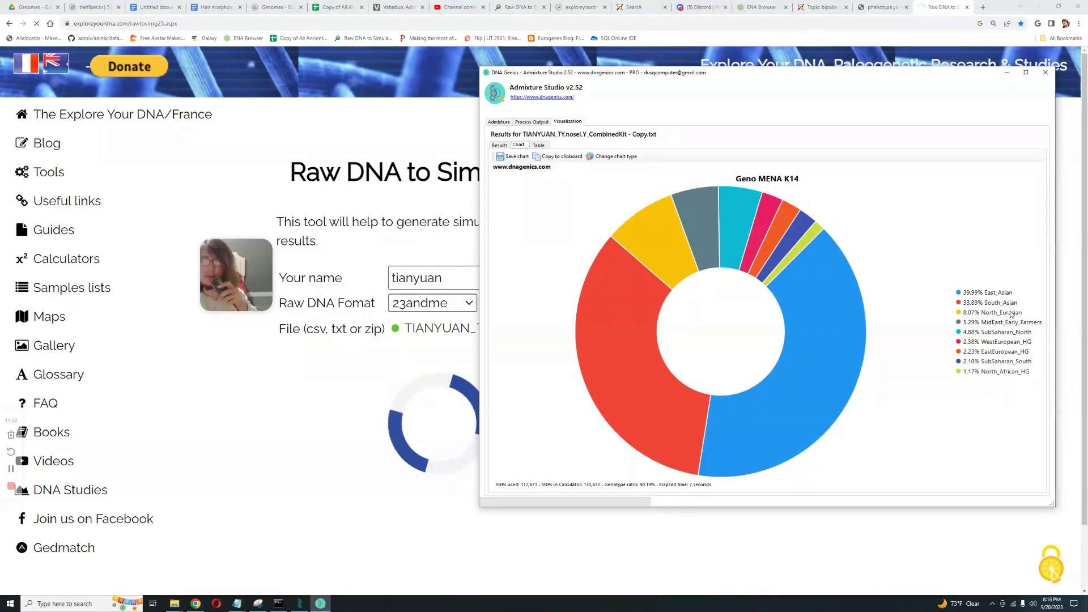
drag(872, 76, 781, 71)
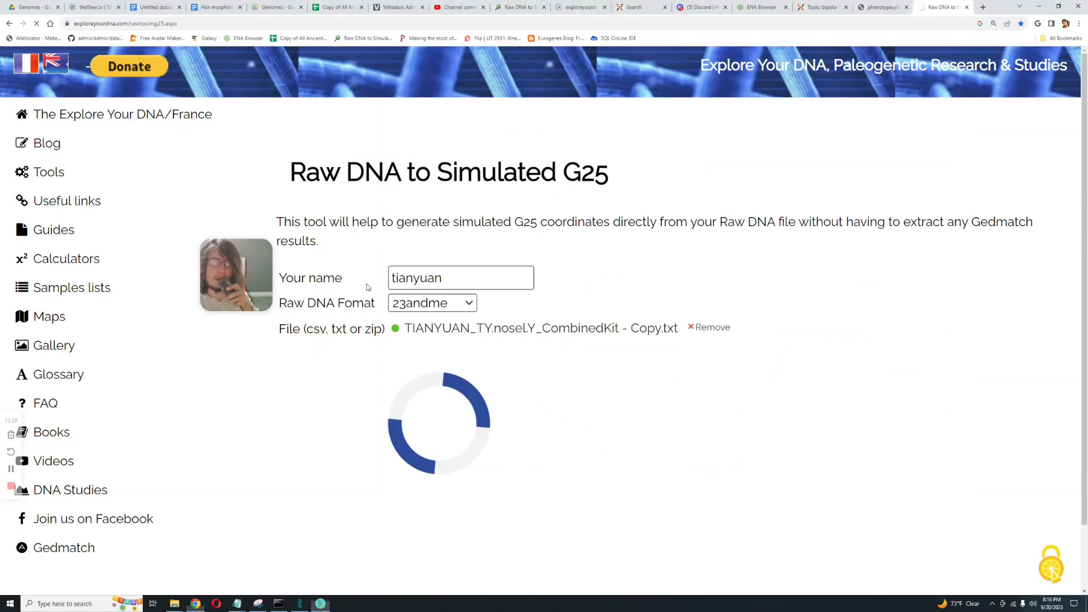
Return to Admixture Studio and run the MDLP World K11e calculator on the Tianyuan raw data file
click(319, 603)
click(319, 603)
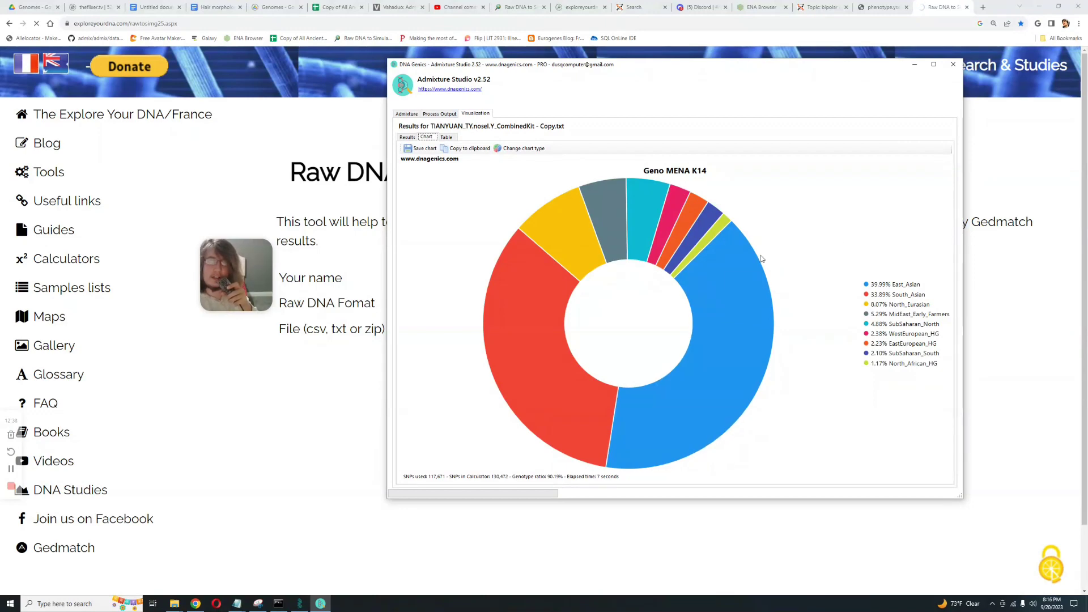
click(407, 114)
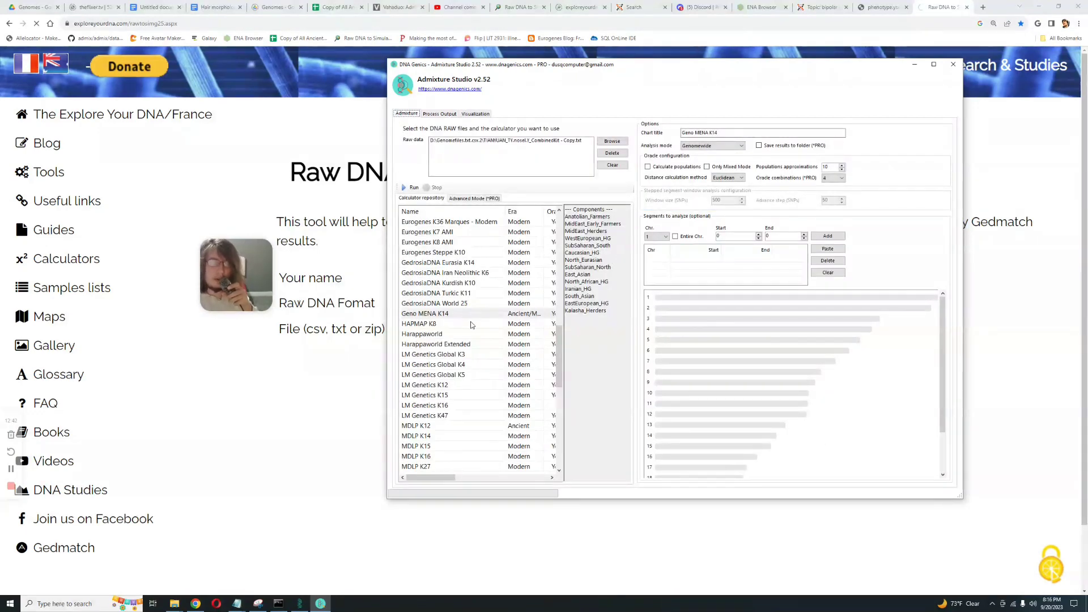
scroll(543, 371, down, 5)
click(436, 365)
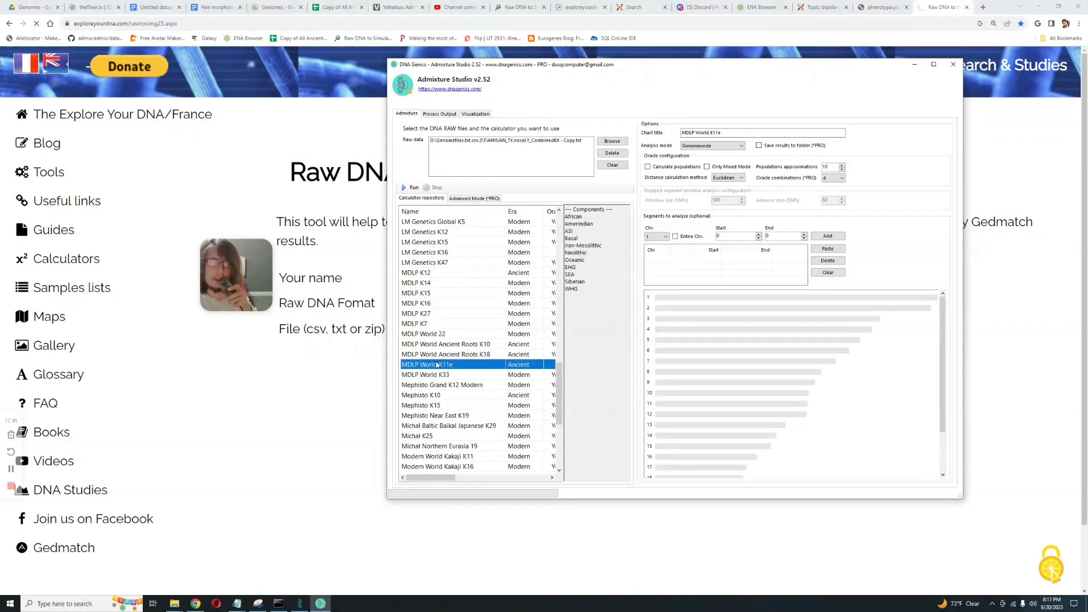
click(412, 188)
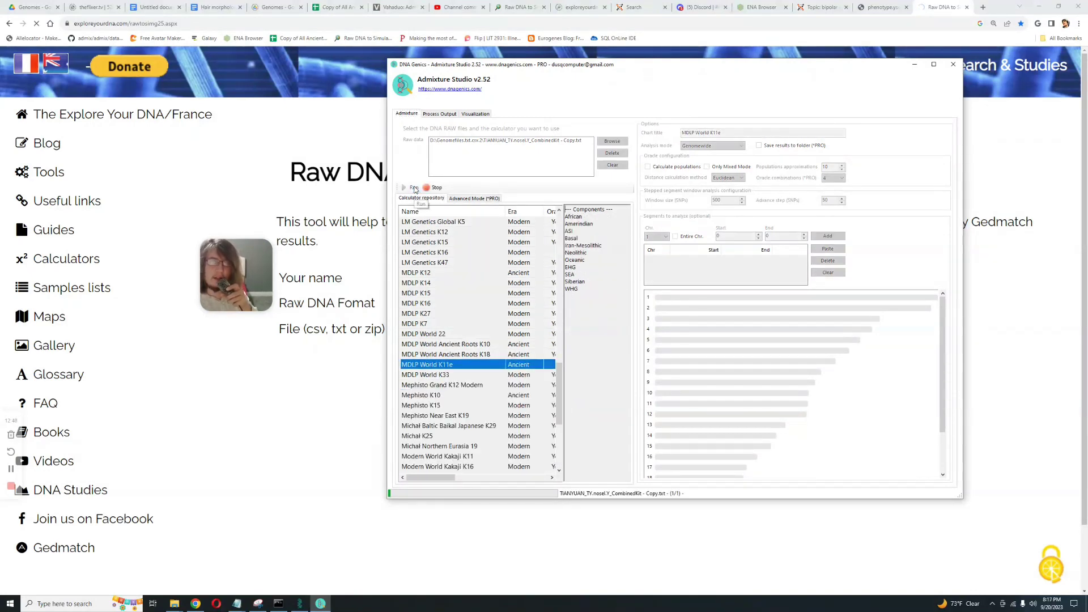
Check the processing status of the Tianyuan file on the Raw DNA to Simulated G25 page in Chrome
click(366, 381)
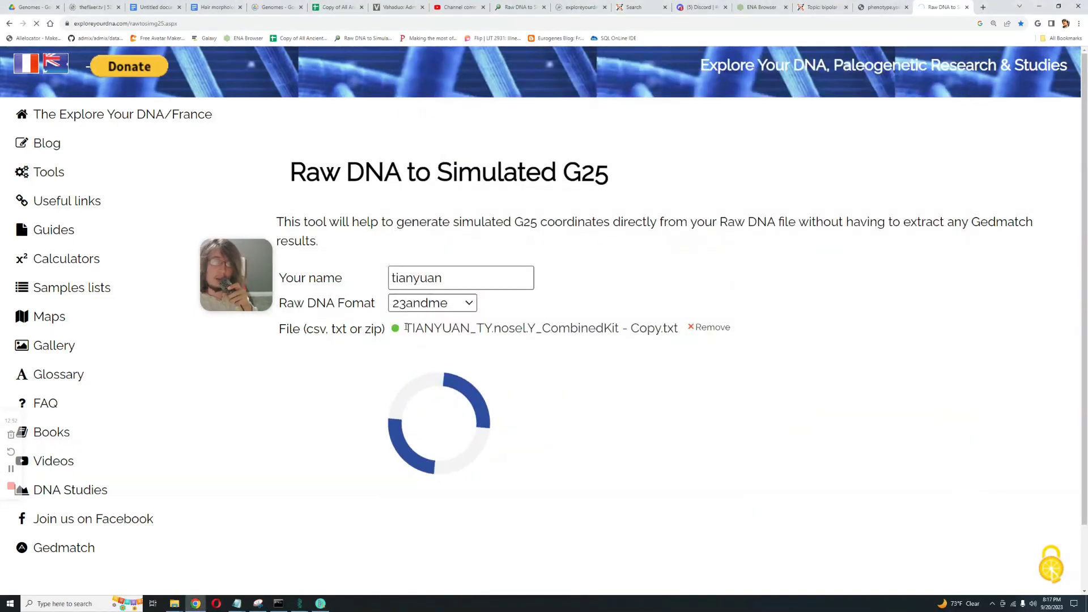
drag(404, 329, 623, 335)
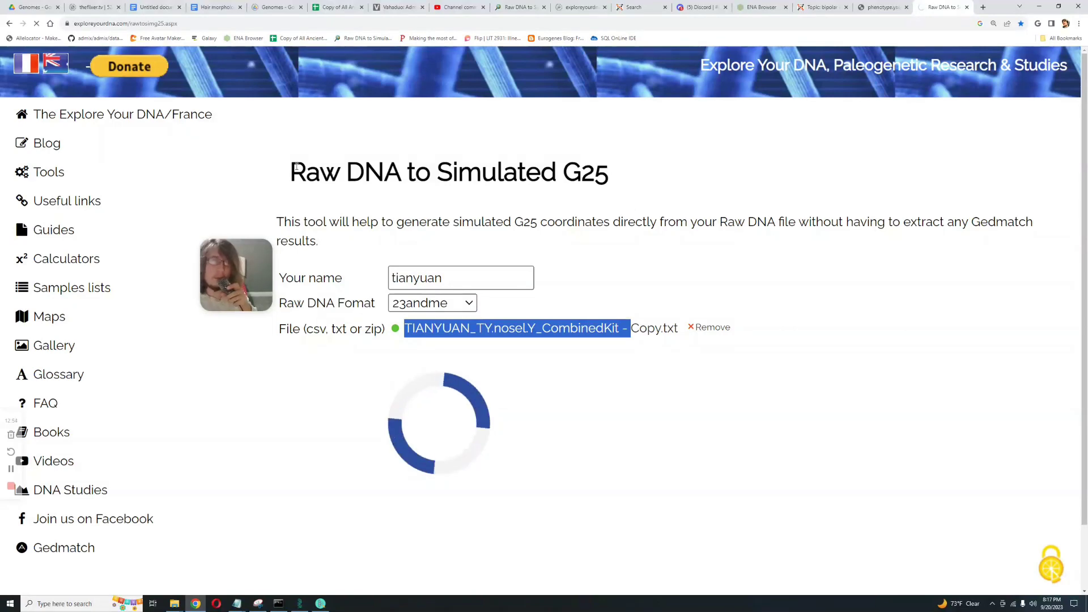
drag(288, 172, 620, 175)
click(614, 184)
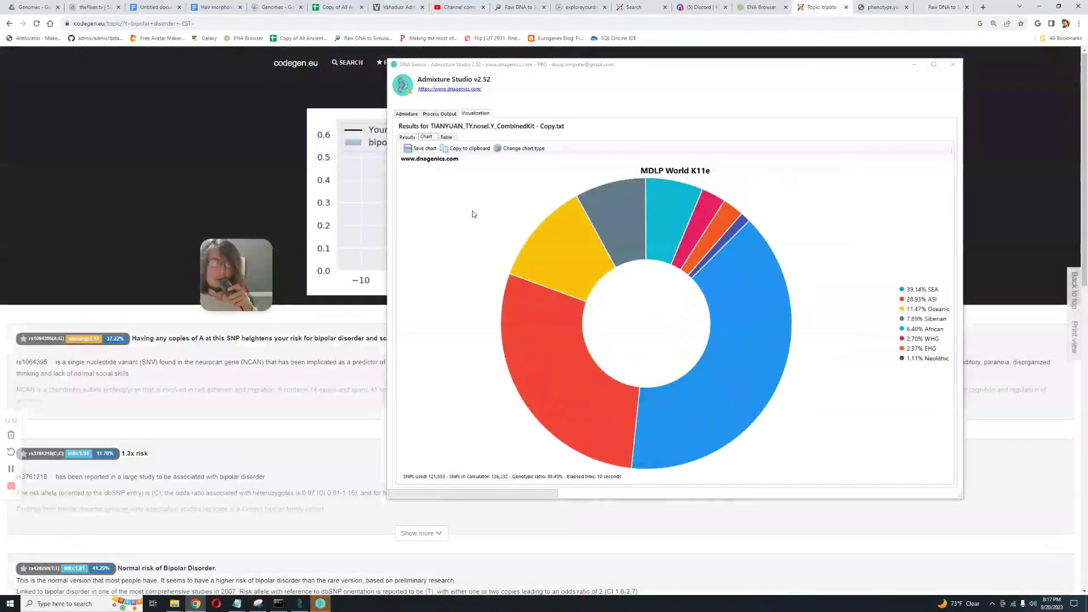
Go back to the established topics list on codegen.eu and review the breast carcinoma page, including its breast size entry
click(321, 604)
scroll(379, 359, down, 3)
scroll(379, 358, up, 3)
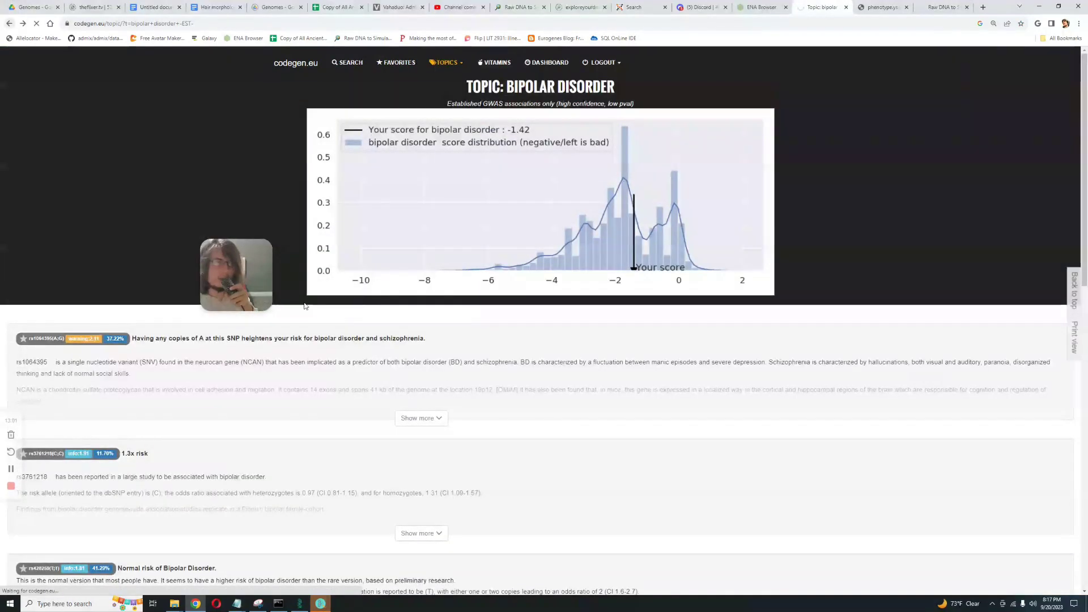
key(alt+Left)
scroll(117, 306, up, 5)
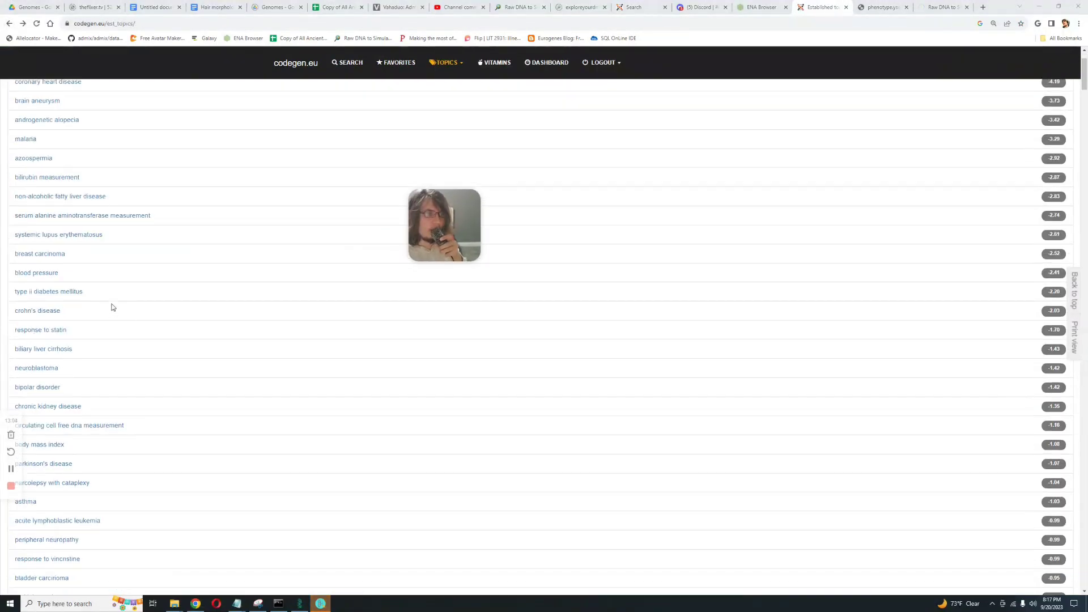
click(57, 297)
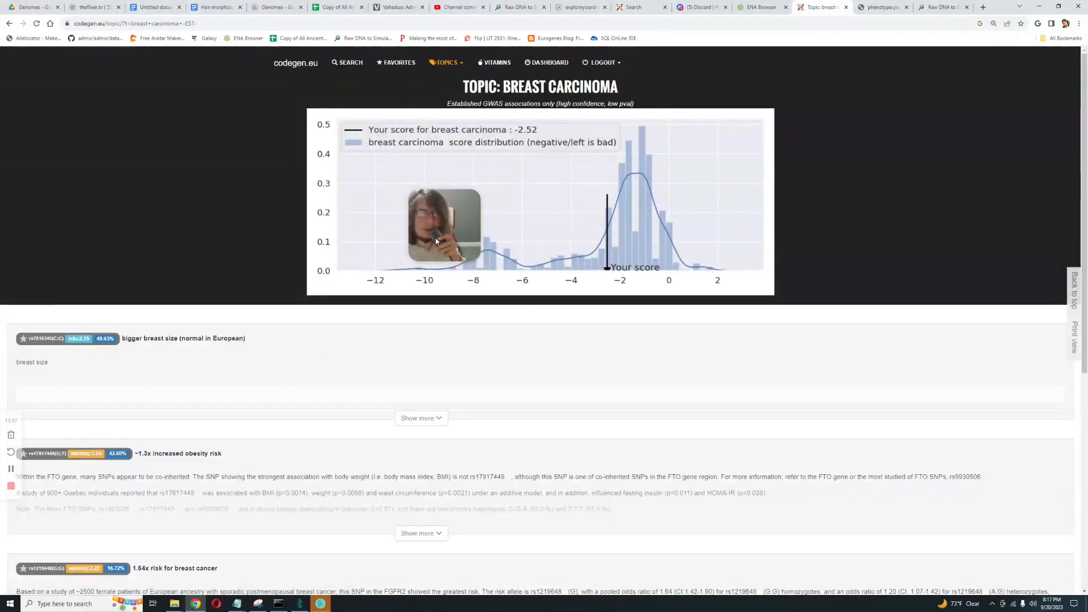
drag(435, 241, 231, 205)
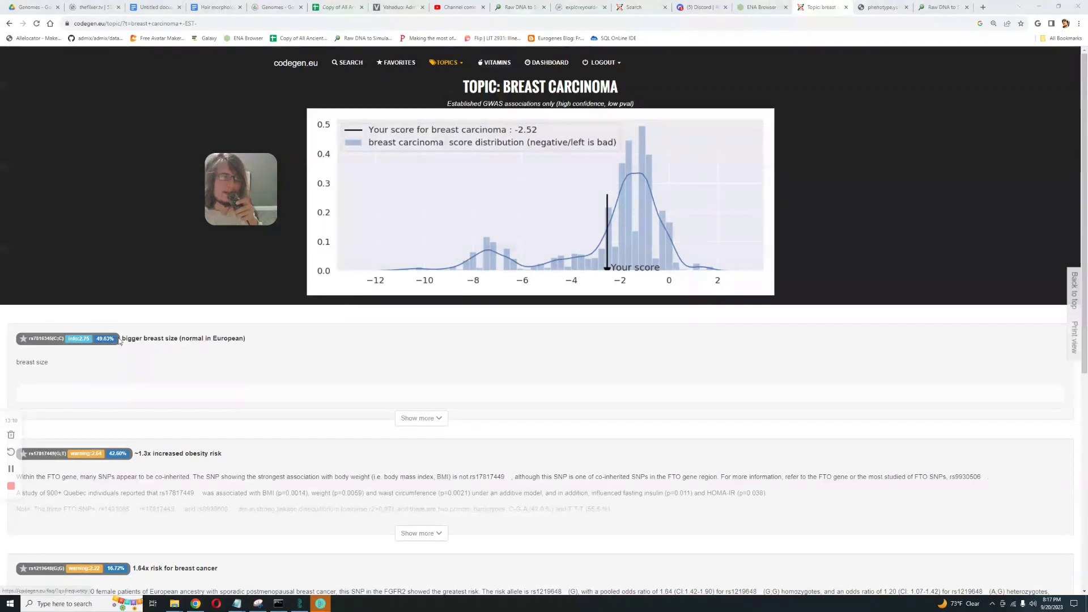
drag(124, 336, 172, 338)
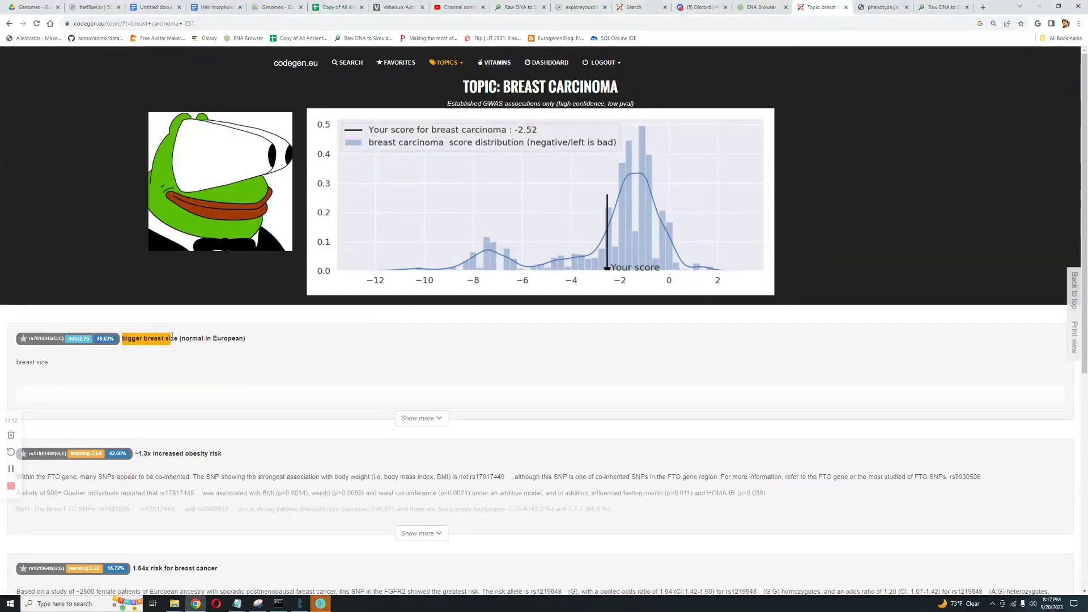
click(352, 359)
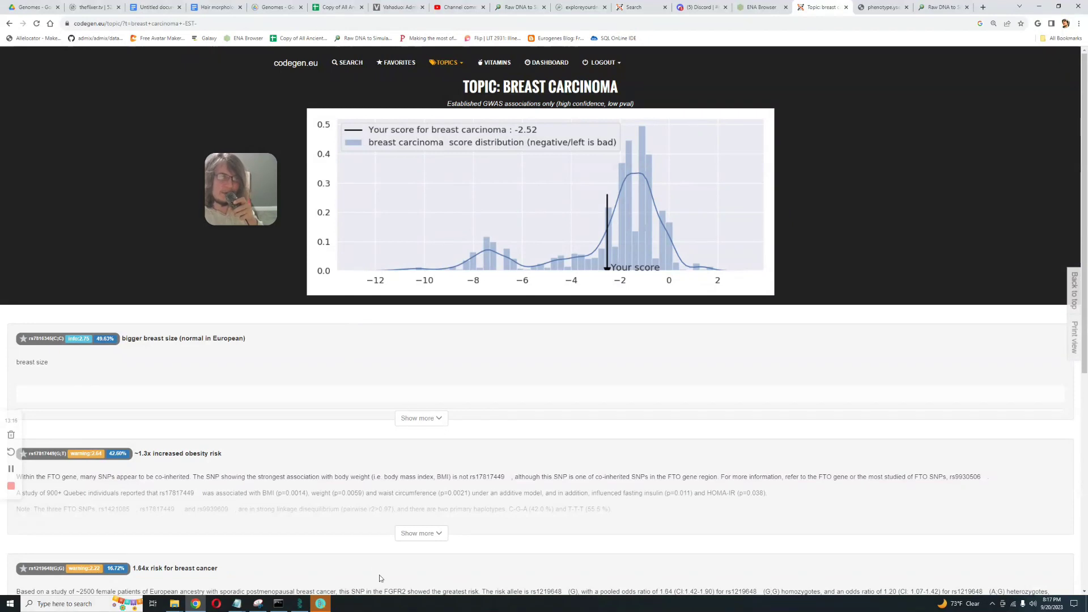
Review the MDLP World K11e chart in Admixture Studio, and open the simulated G25 results text file in Chrome
click(328, 606)
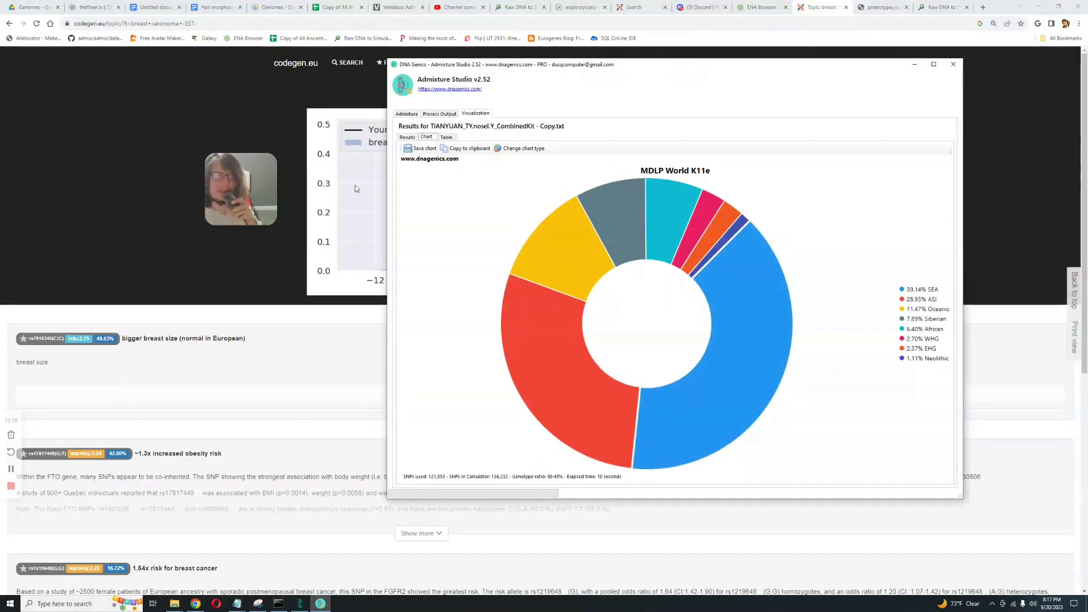
drag(271, 188, 491, 221)
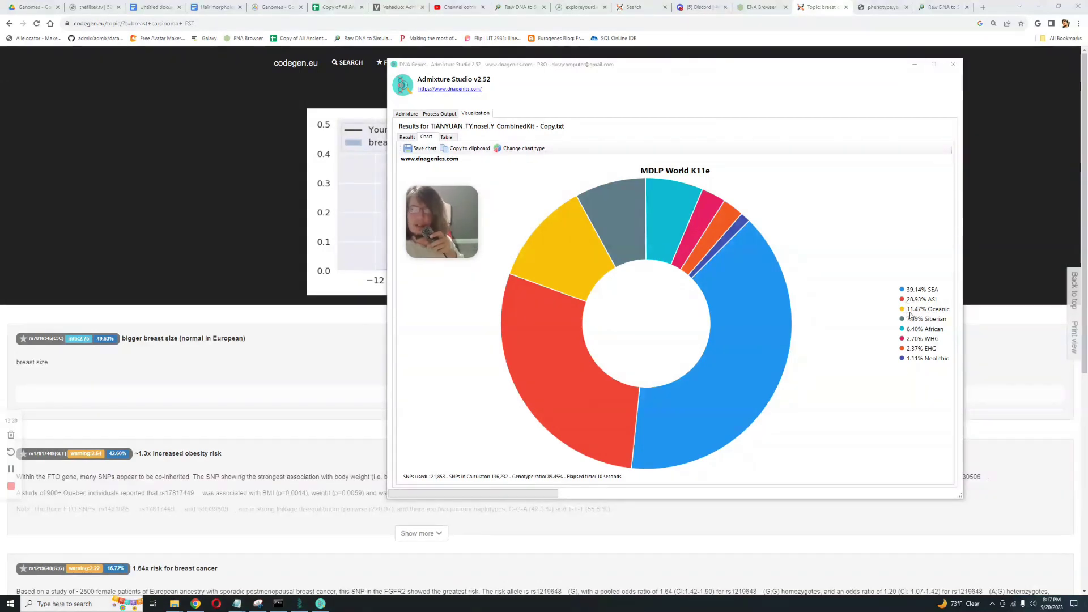
click(936, 6)
click(475, 372)
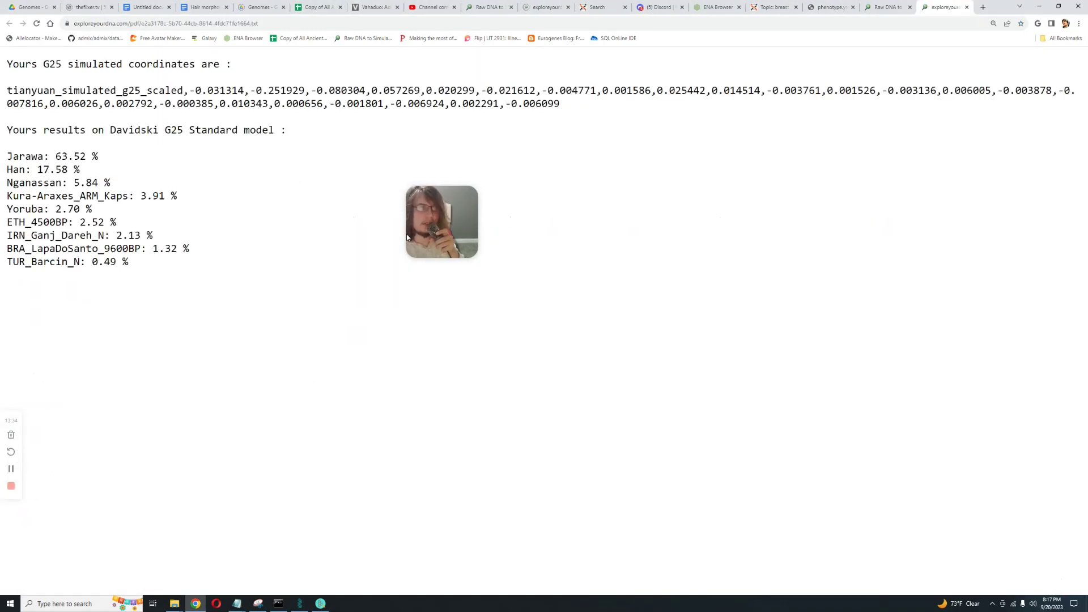
drag(409, 240, 475, 300)
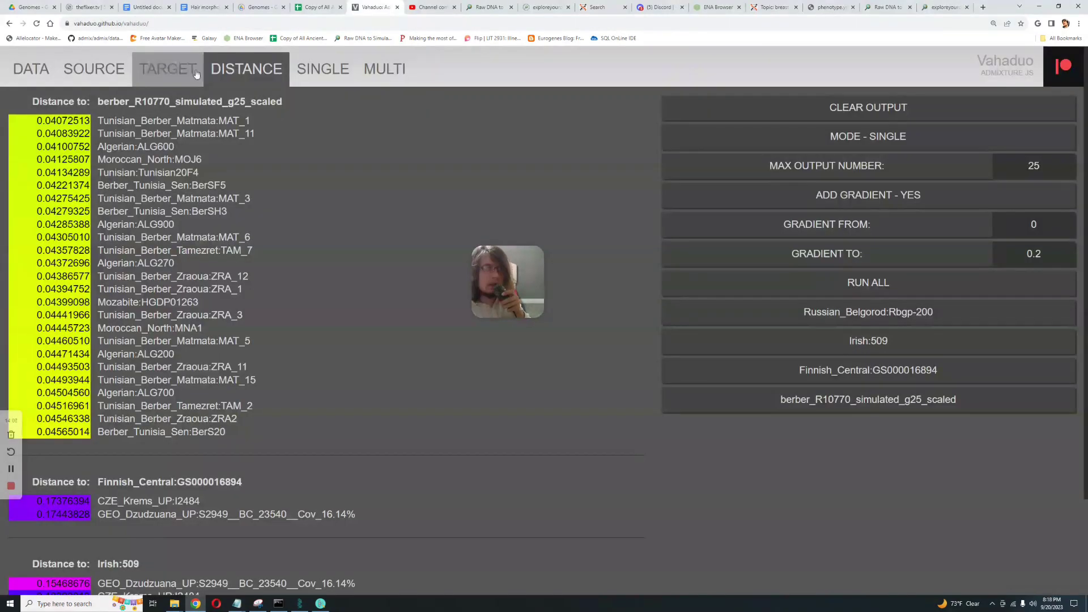
Replace Vahaduo's berber_R10770 target line with the tianyuan_simulated_g25_scaled coordinates and calculate the distances for that sample
click(196, 74)
click(214, 70)
click(196, 71)
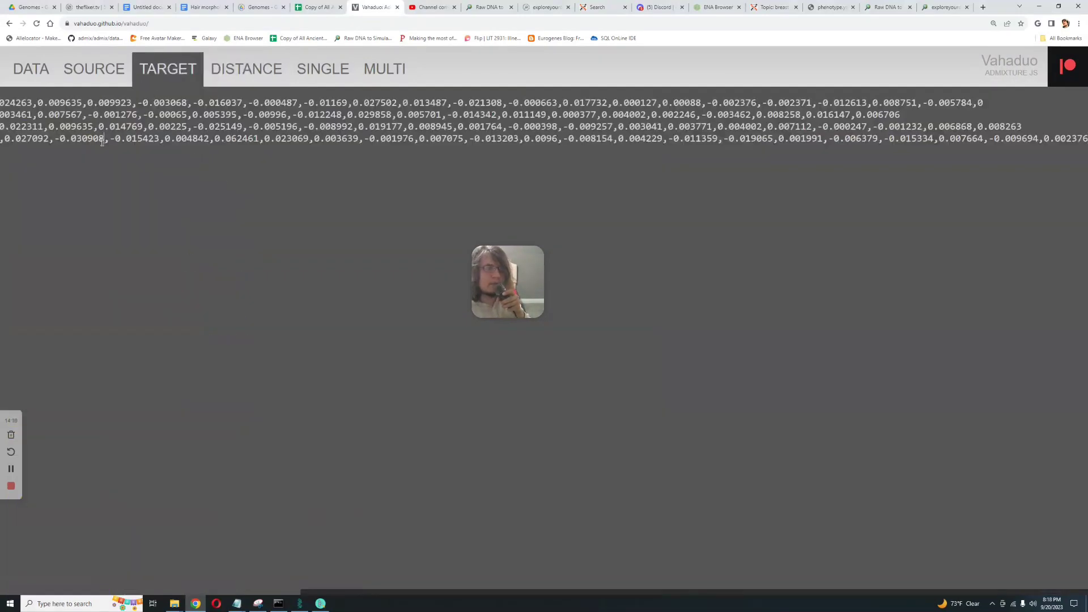
triple_click(103, 142)
right_click(103, 142)
click(130, 191)
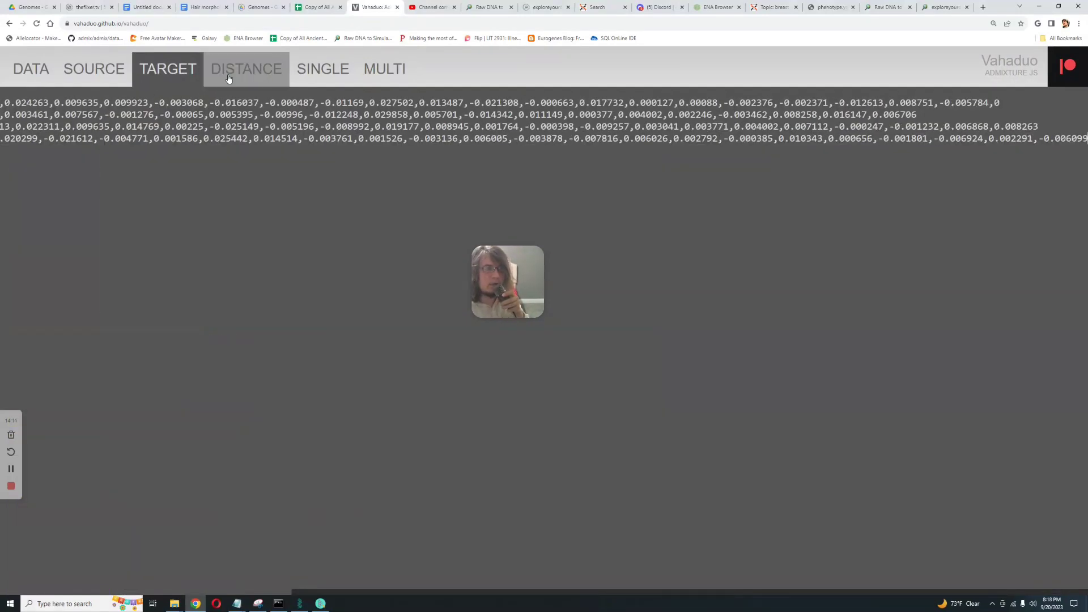
click(231, 75)
click(923, 400)
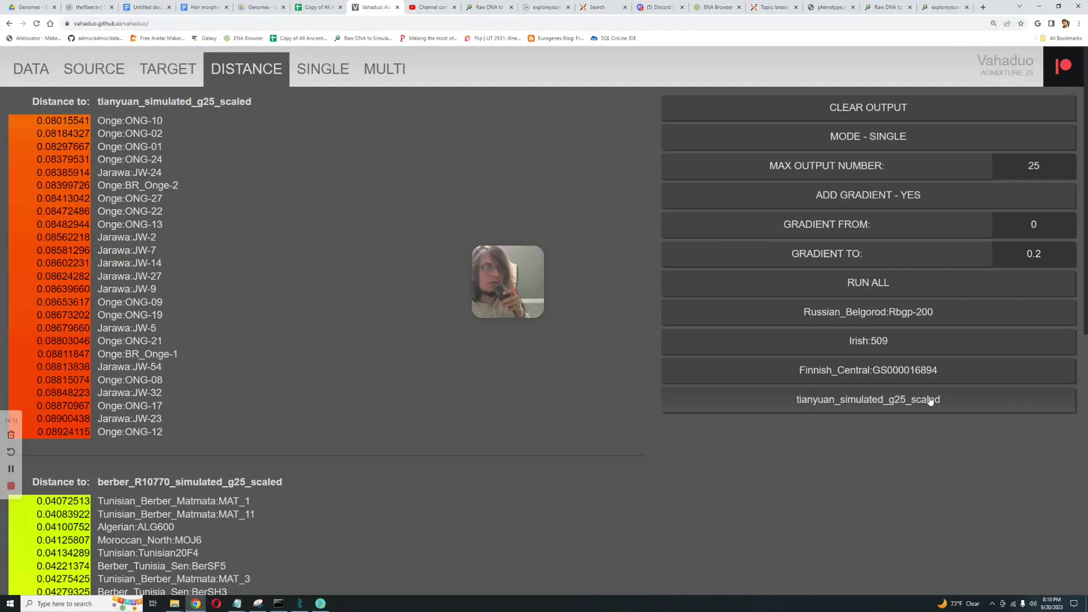
Clear the existing distance output and recalculate the distances for tianyuan_simulated_g25_scaled
click(732, 120)
click(699, 110)
drag(801, 399, 867, 400)
click(388, 176)
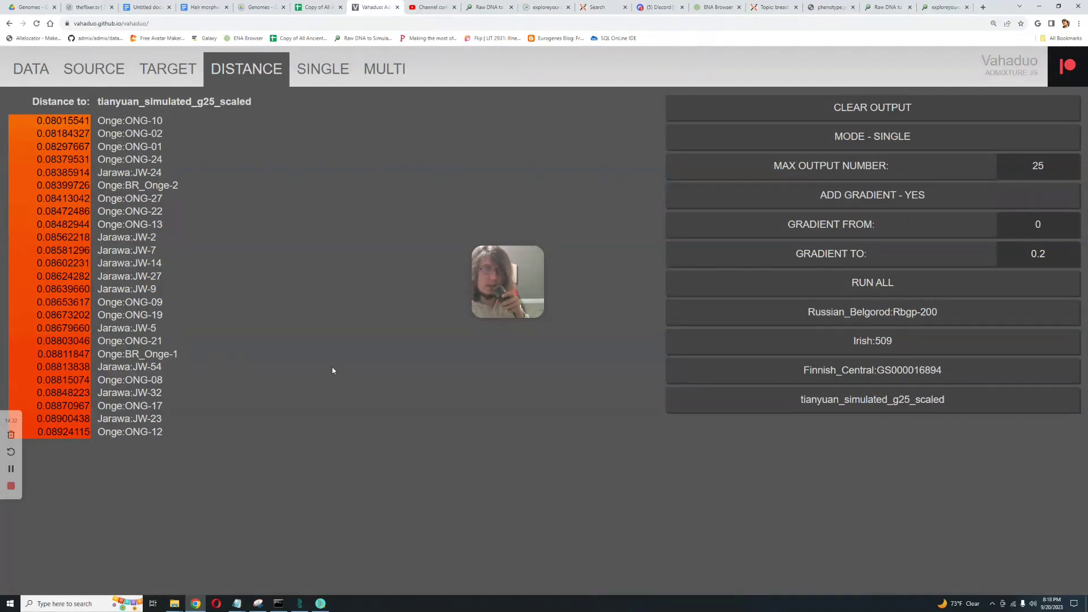
drag(516, 321, 343, 310)
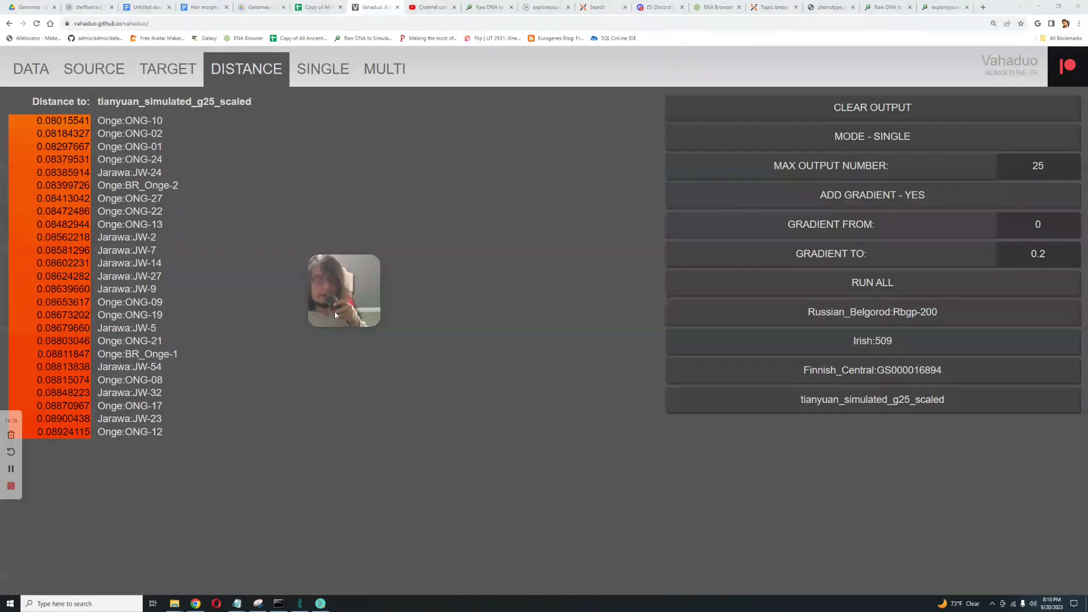
drag(335, 316, 309, 352)
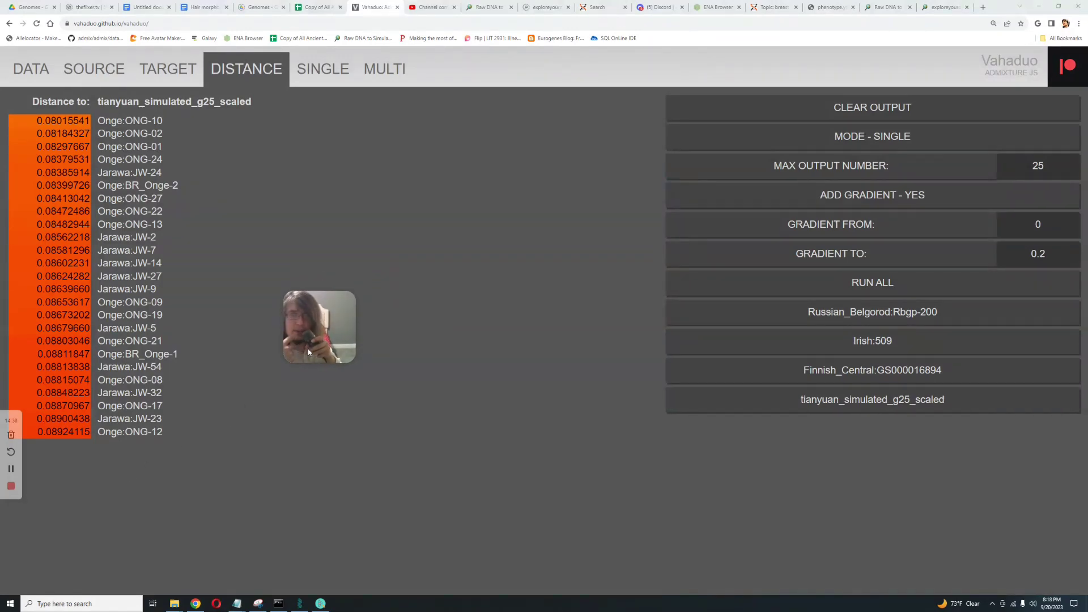
Open the ENA Browser page for project PRJEB20217 and review its read files, including the submitted BAM file columns
click(717, 7)
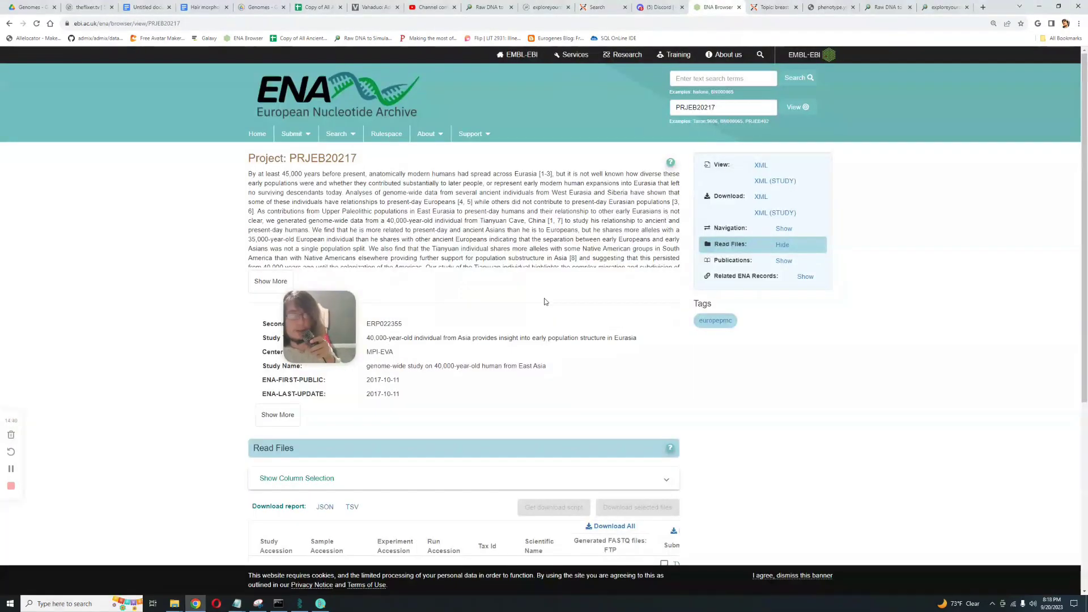
scroll(666, 214, down, 3)
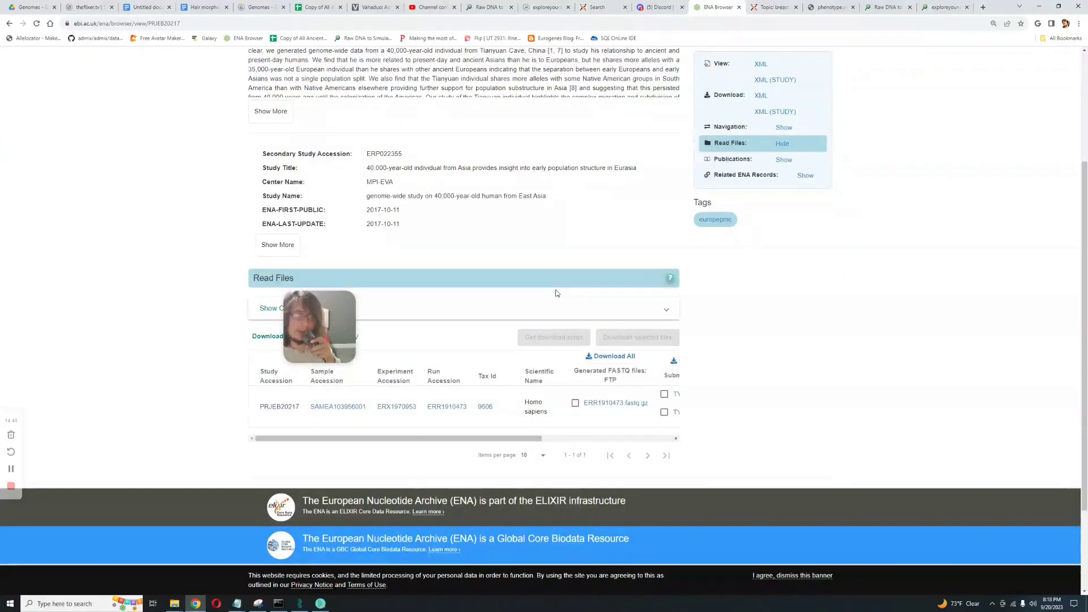
scroll(503, 281, up, 1)
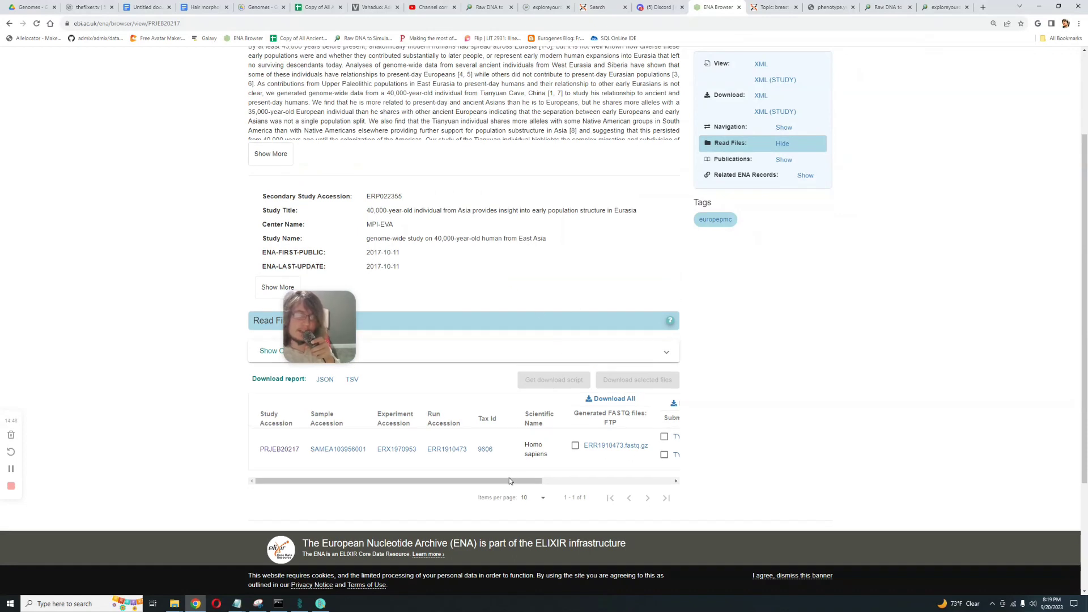
drag(509, 478, 625, 478)
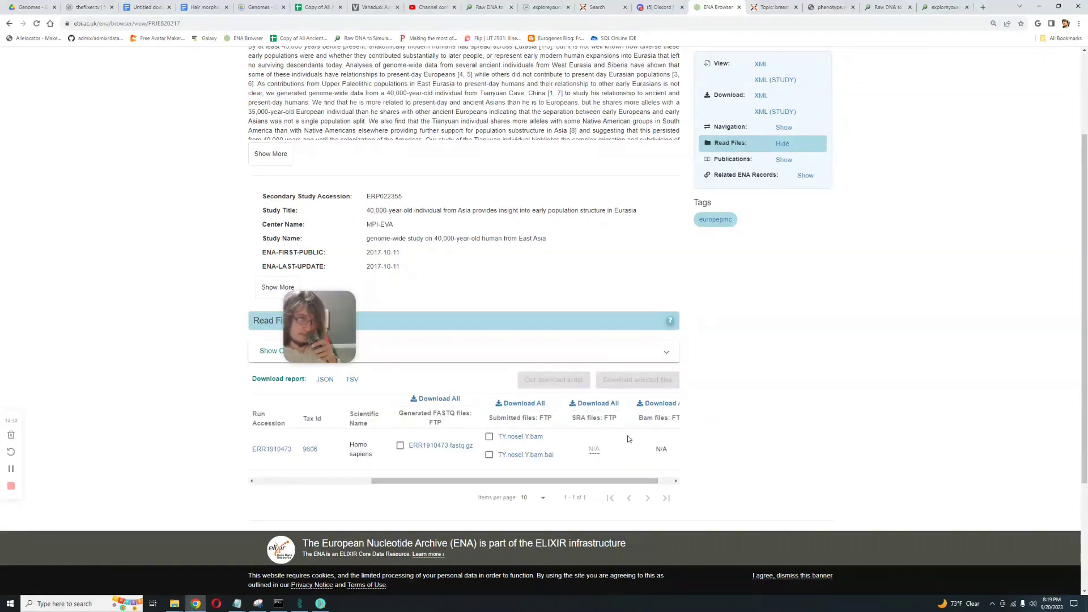